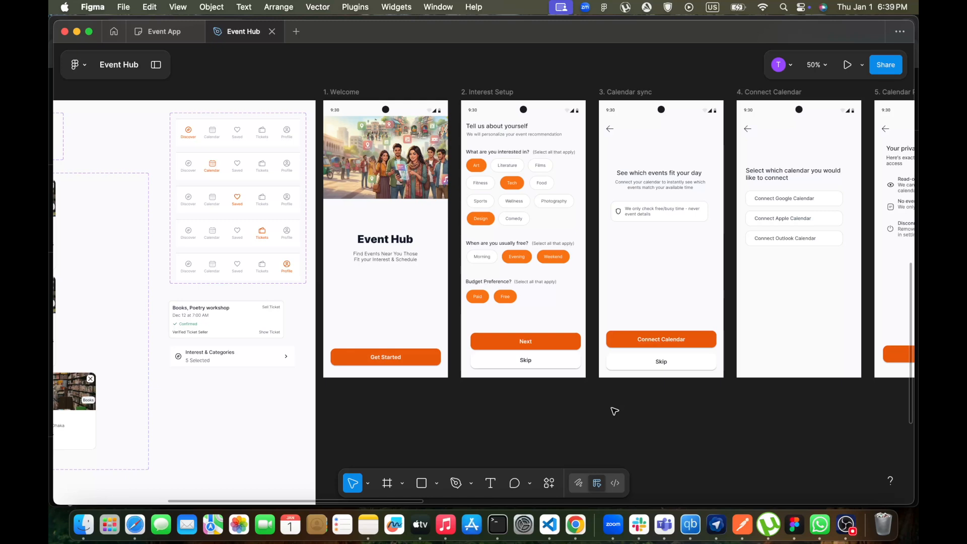
# Browse the existing Event Hub screens across the canvas
pyautogui.hscroll(4, 526, 392)
pyautogui.scroll(2, 526, 393)
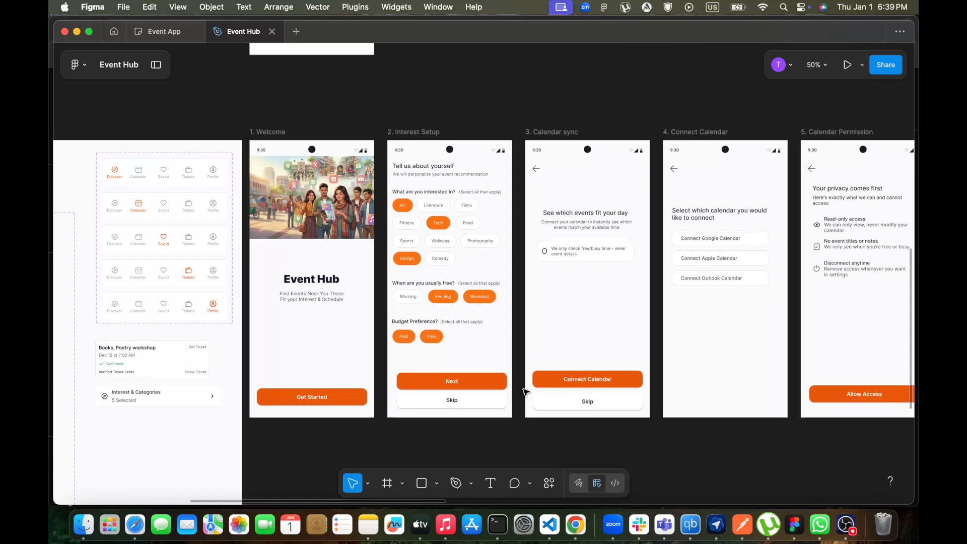
pyautogui.hscroll(10, 650, 354)
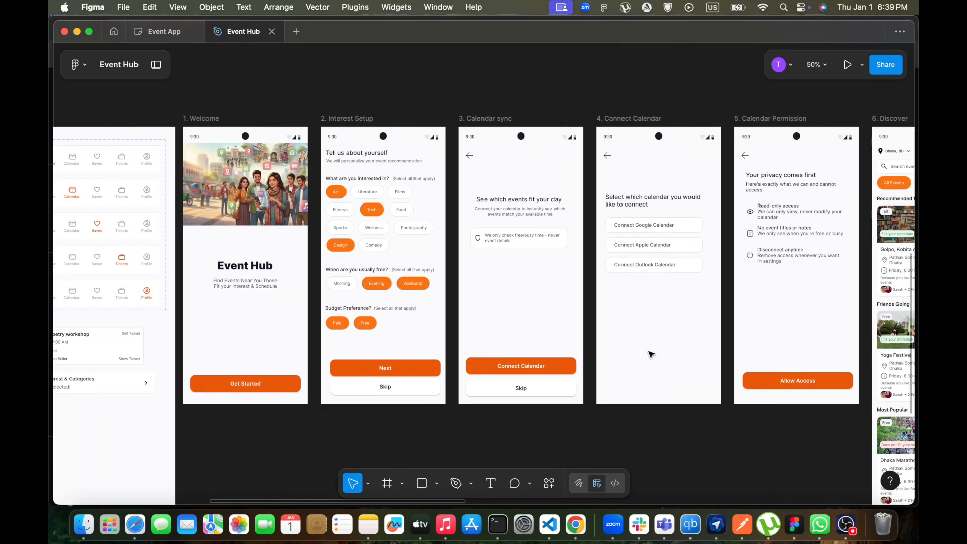
pyautogui.hscroll(20, 650, 354)
pyautogui.scroll(-1, 650, 354)
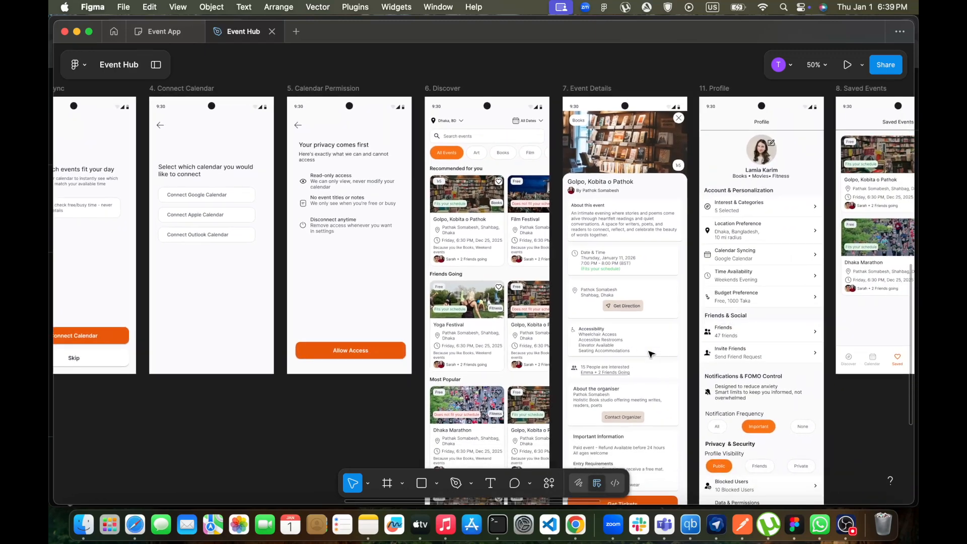
pyautogui.hscroll(-12, 650, 354)
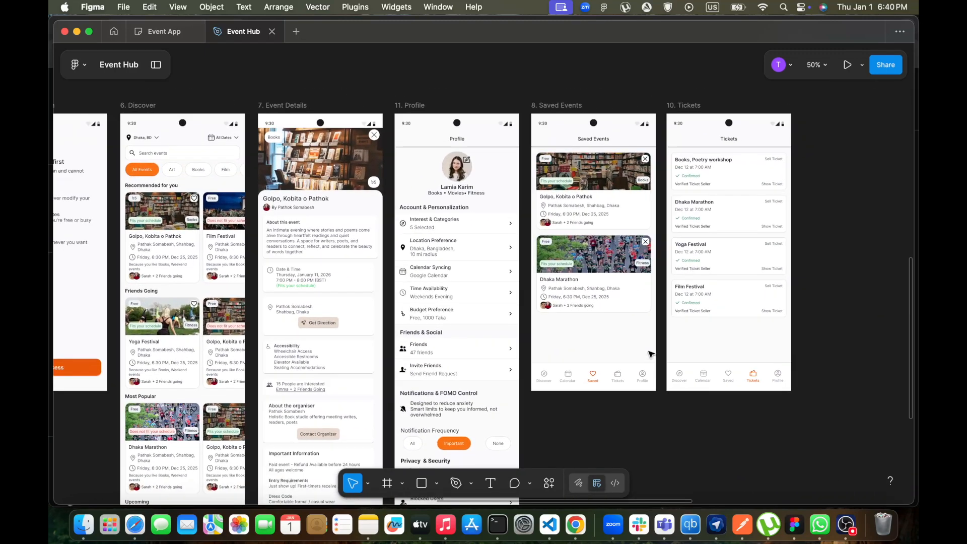
pyautogui.hscroll(-13, 650, 354)
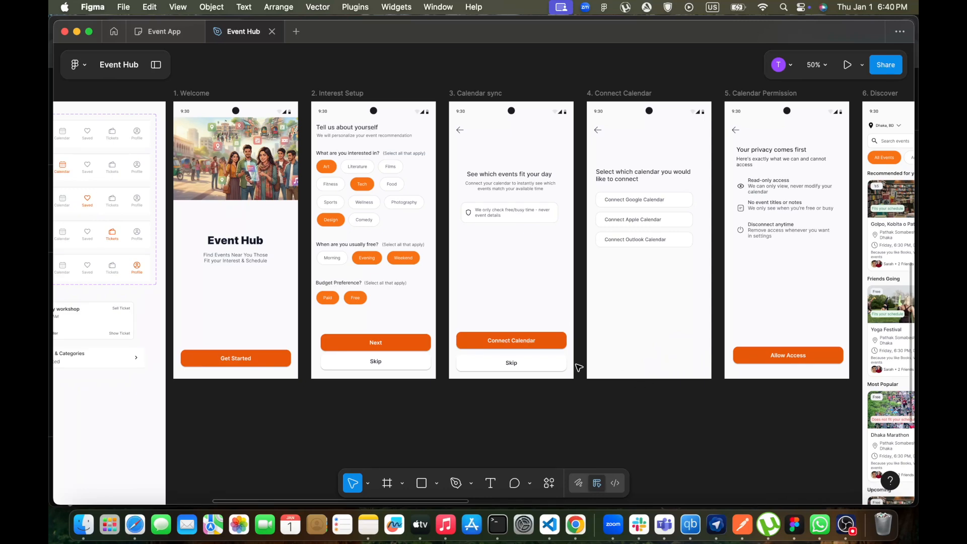
pyautogui.hscroll(-2, 579, 368)
pyautogui.hscroll(-4, 602, 385)
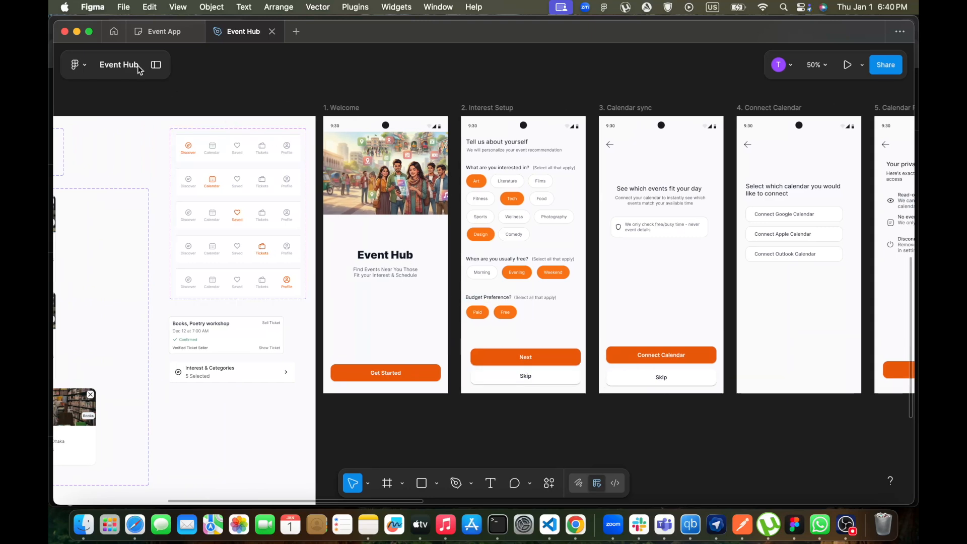
# Create a new design file in Drafts
pyautogui.click(114, 32)
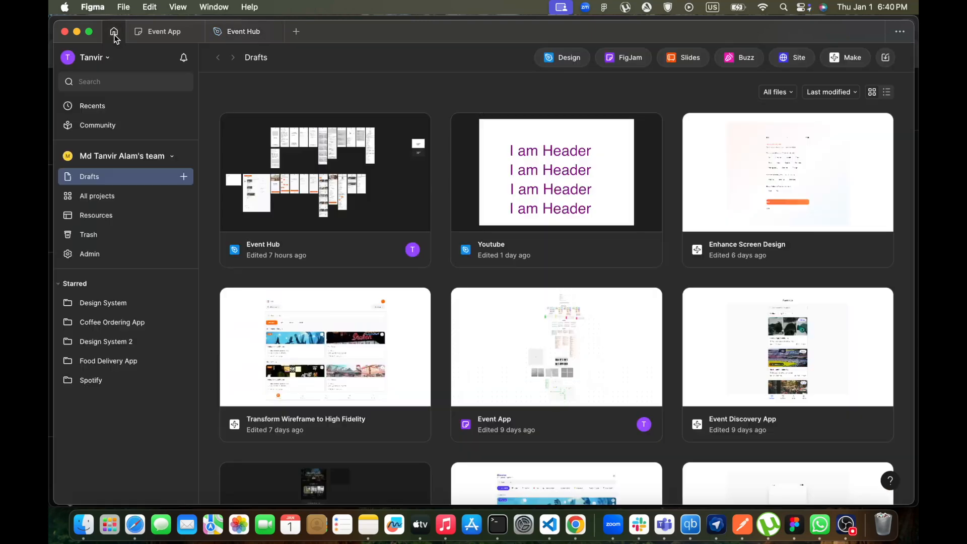
pyautogui.click(184, 177)
pyautogui.click(217, 207)
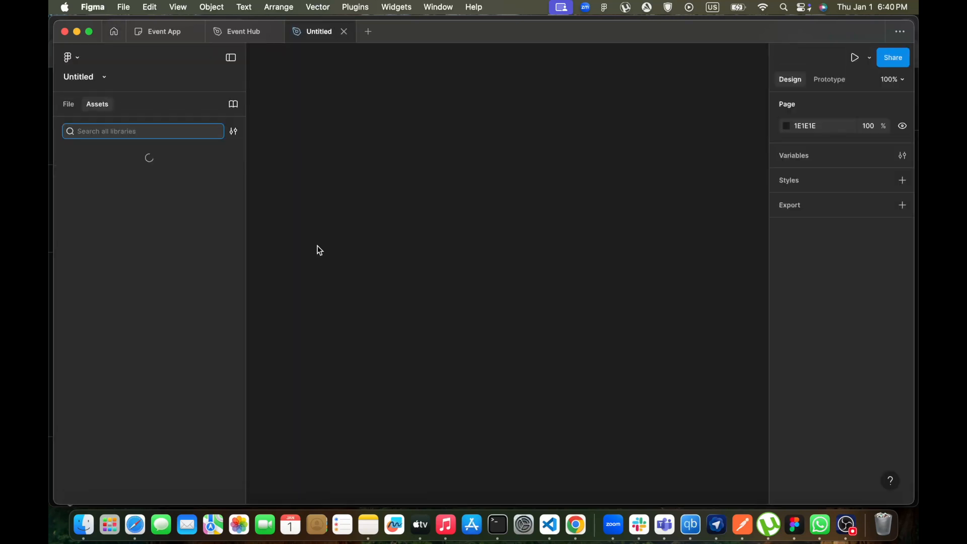
# Rename the file as Event Hub Youtube
pyautogui.click(79, 81)
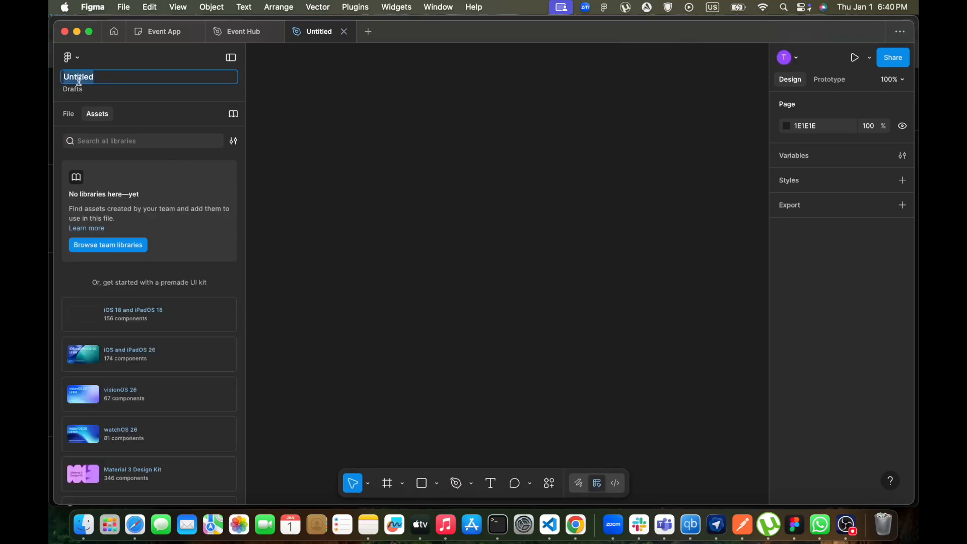
pyautogui.write('Even')
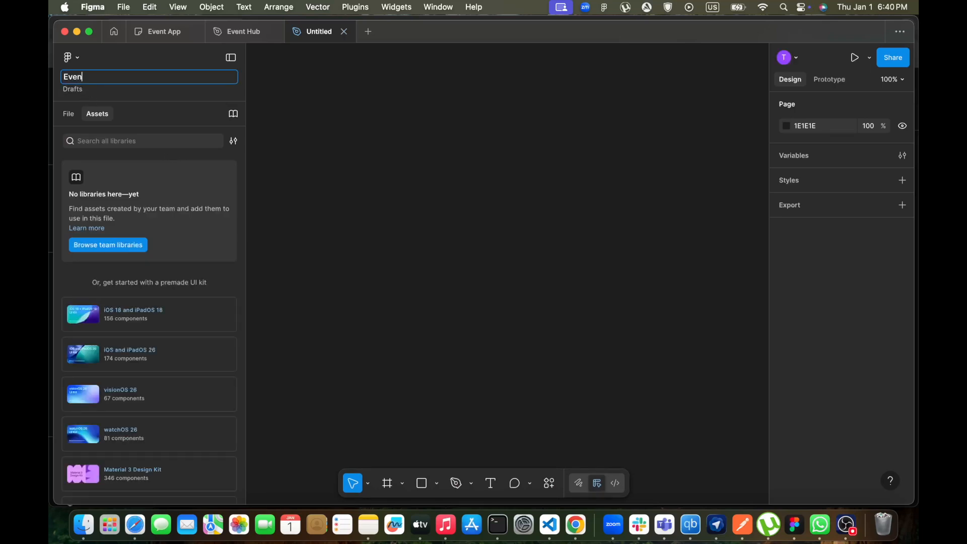
pyautogui.write('t Hub Youtube')
pyautogui.press('Return')
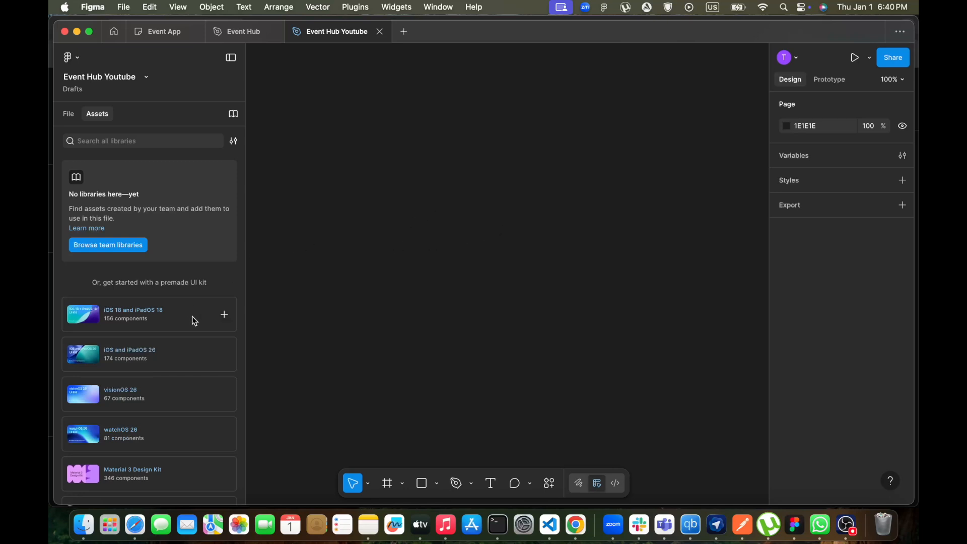
# Add an iPhone 16 Pro frame to the canvas
pyautogui.click(391, 488)
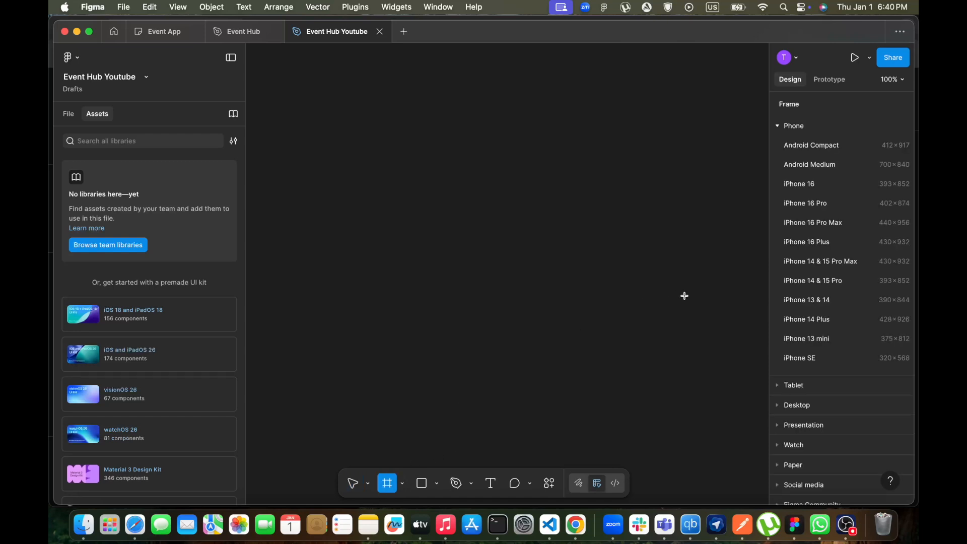
pyautogui.click(814, 203)
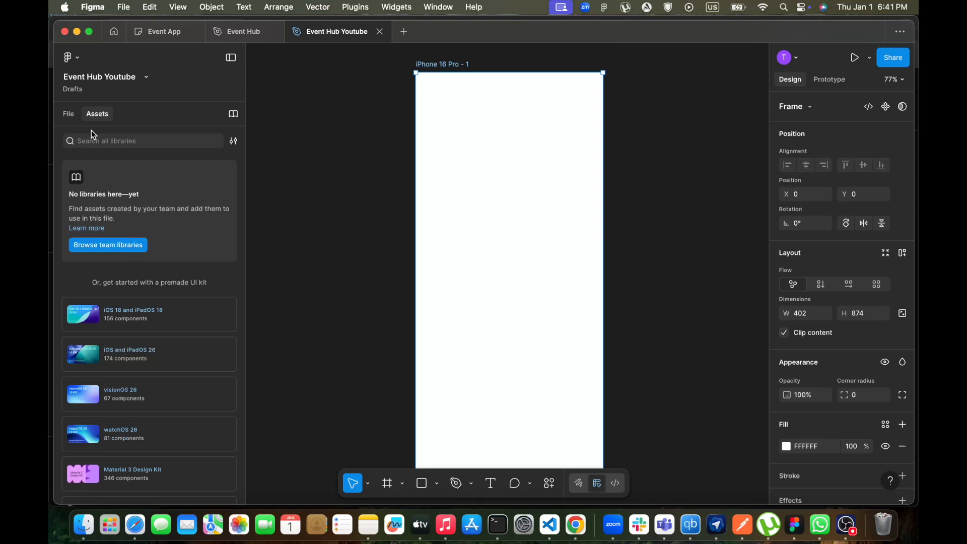
# Add the iOS and iPadOS 26 UI kit library to this file
pyautogui.click(74, 117)
pyautogui.click(98, 117)
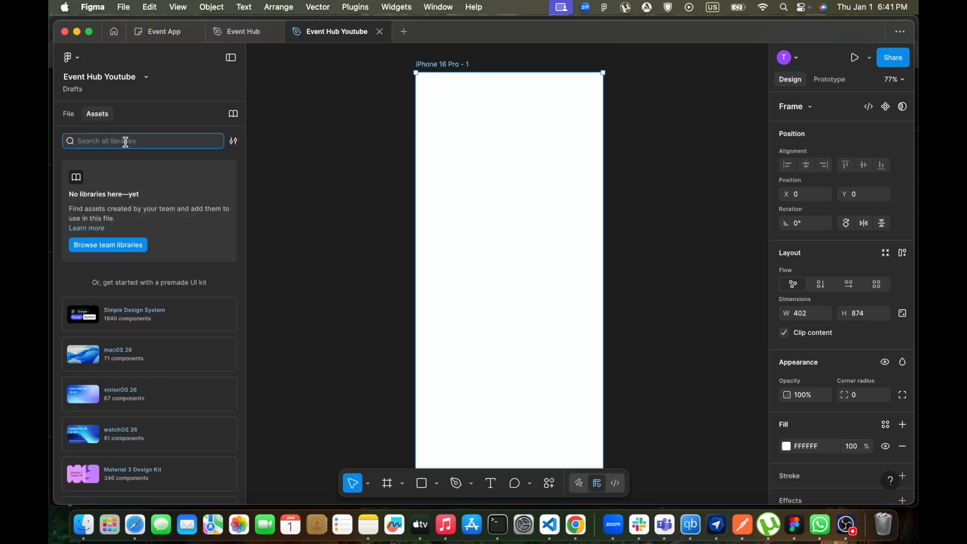
pyautogui.click(108, 247)
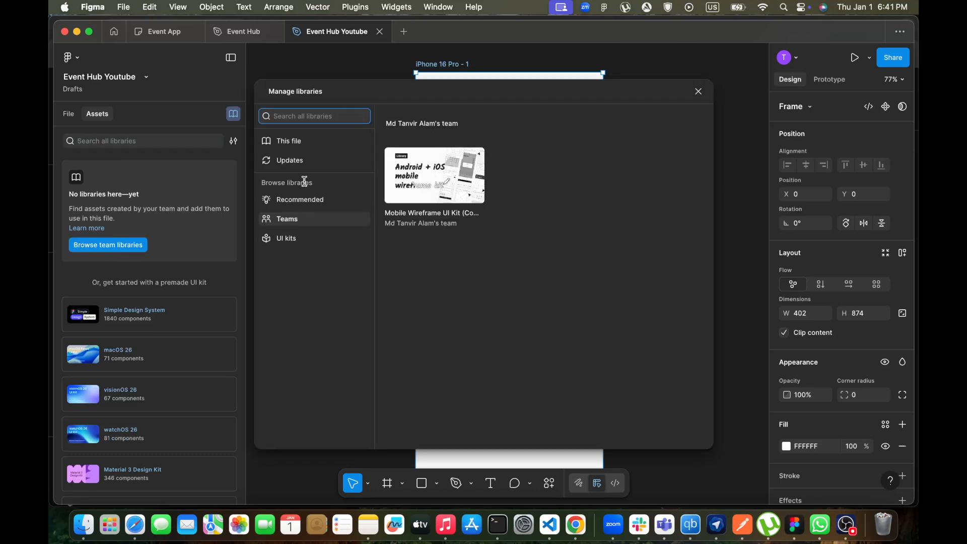
pyautogui.click(286, 238)
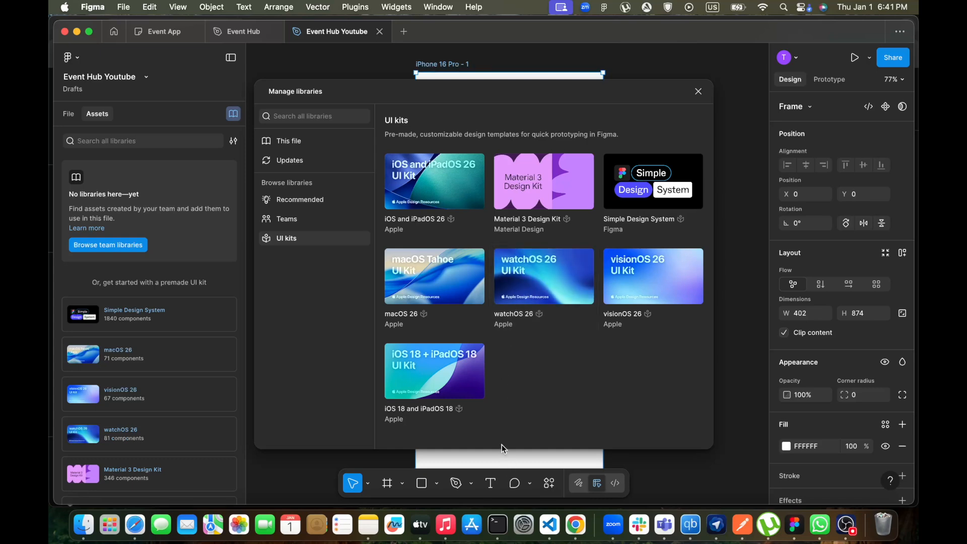
pyautogui.moveTo(449, 152)
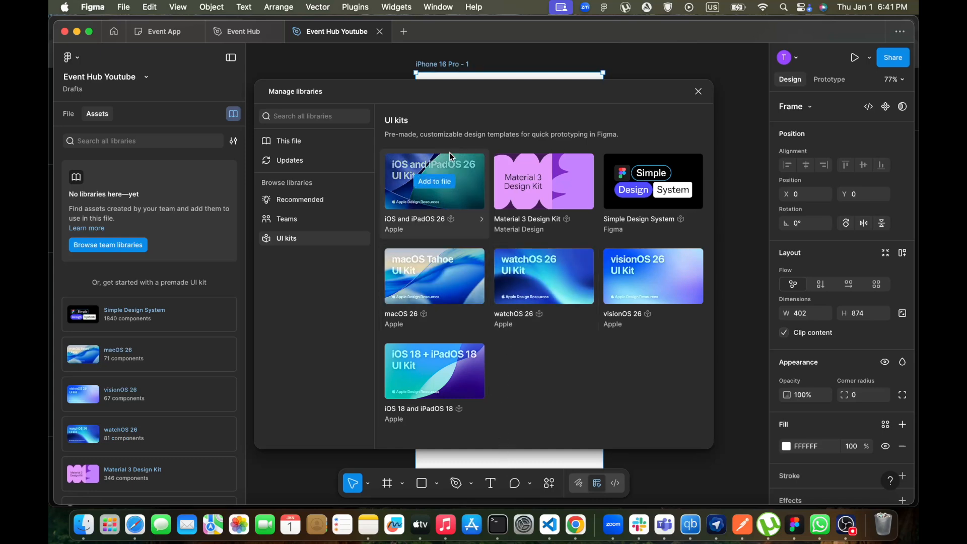
pyautogui.click(435, 182)
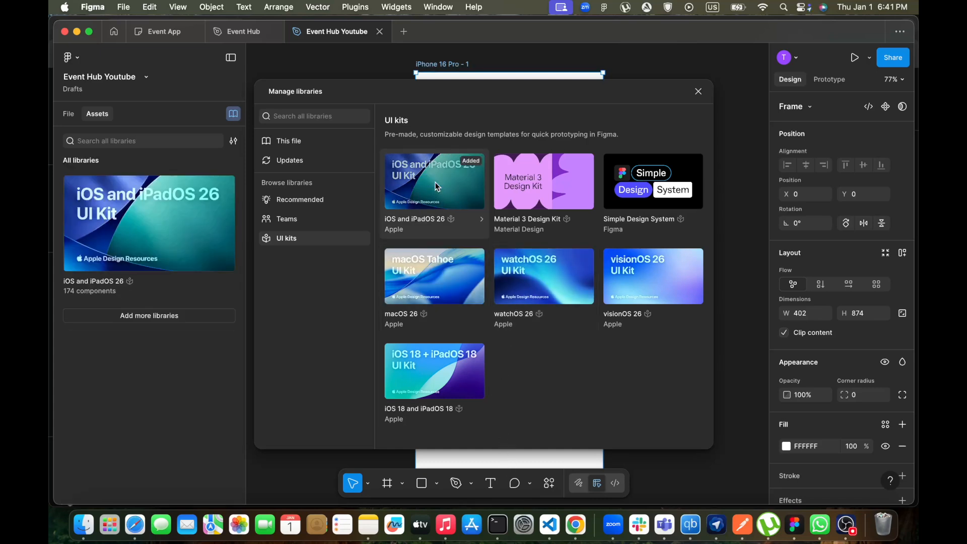
pyautogui.click(699, 92)
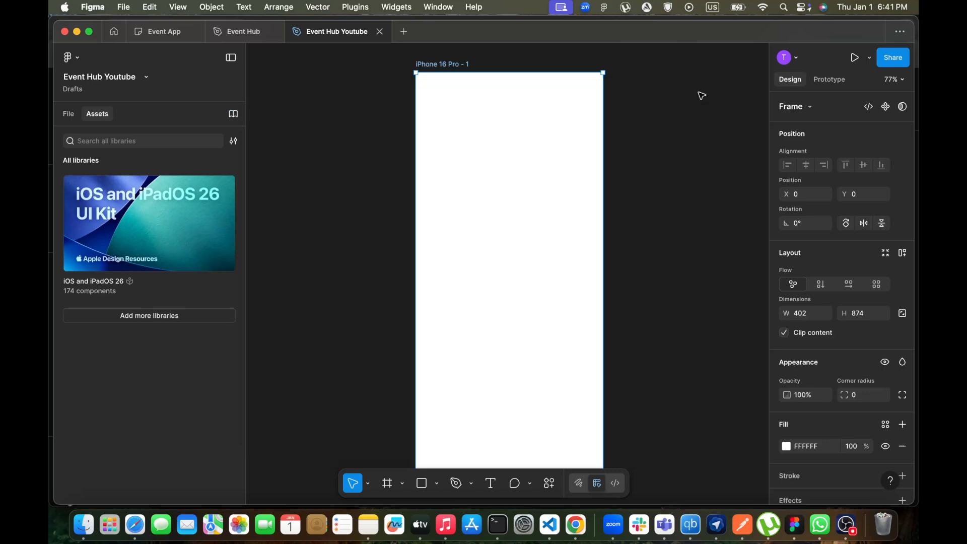
# Search assets for status bar and place the Status bar - iPhone component at the top of the frame
pyautogui.click(104, 142)
pyautogui.write('st')
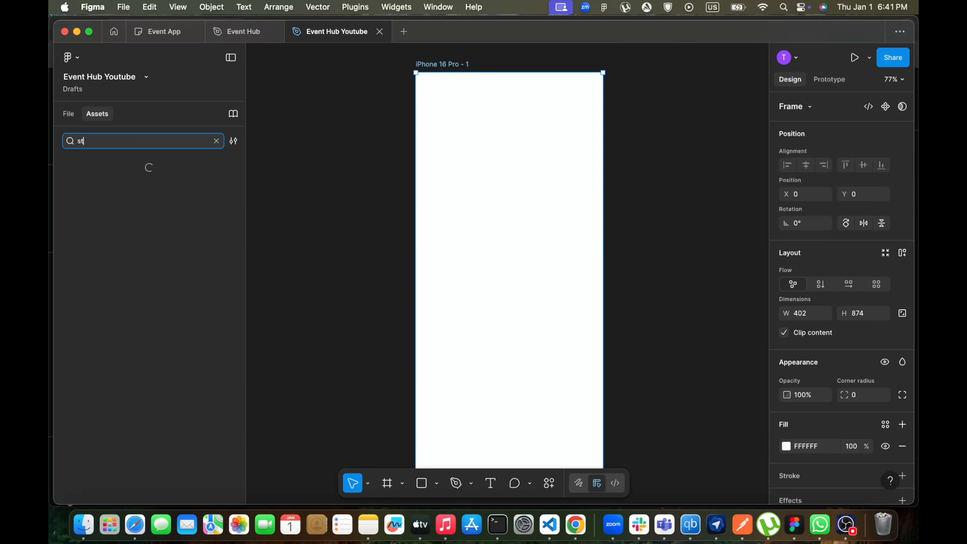
pyautogui.write('atus bar')
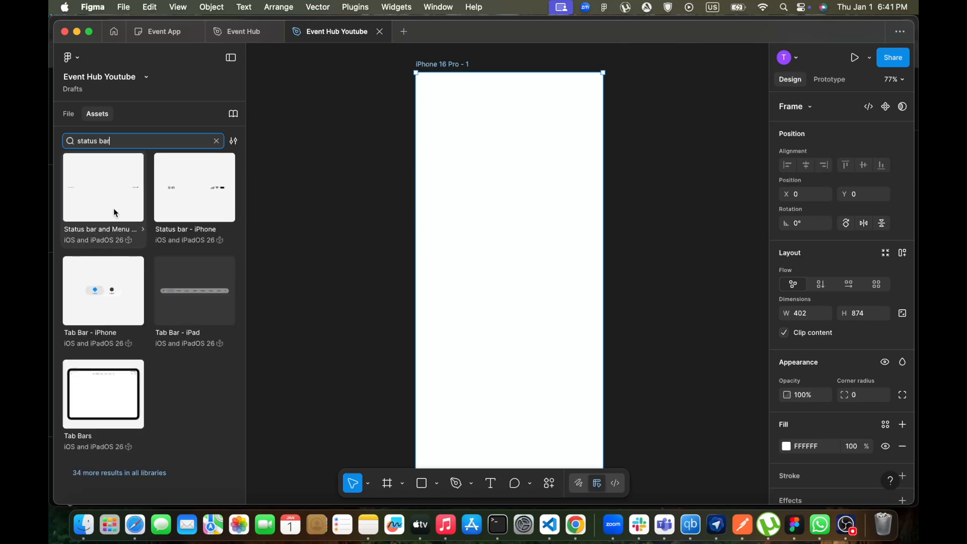
pyautogui.moveTo(200, 195); pyautogui.dragTo(509, 94)
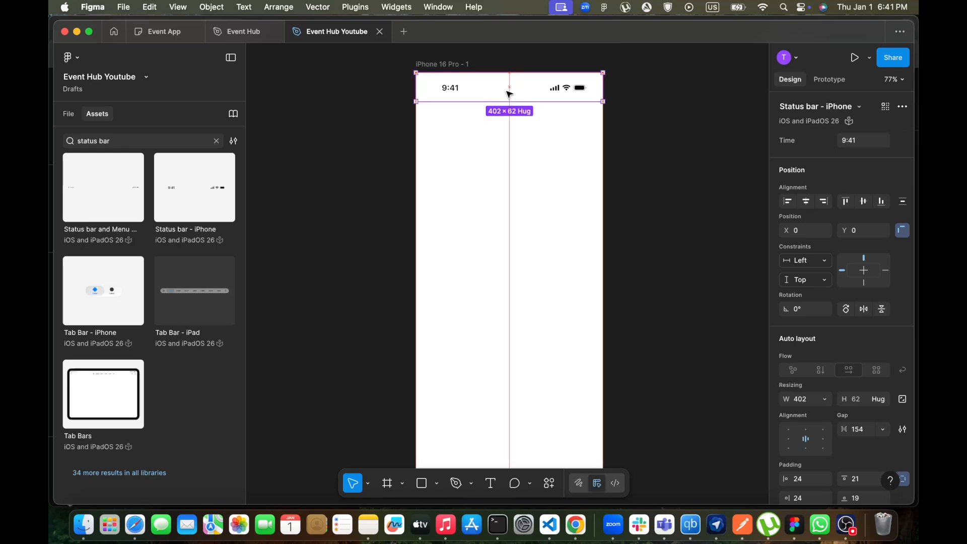
pyautogui.click(549, 277)
pyautogui.scroll(1, 549, 277)
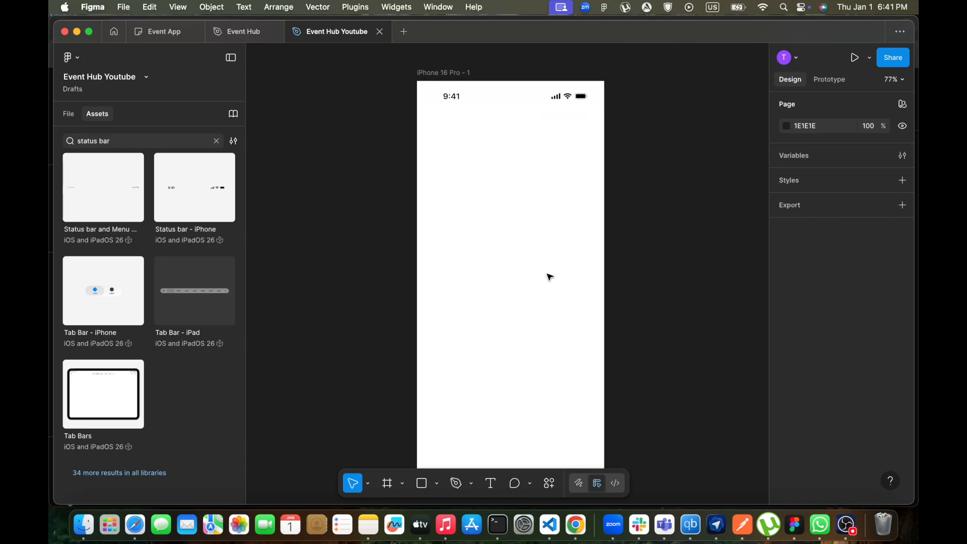
# Rename the frame as Welcome
pyautogui.doubleClick(449, 73)
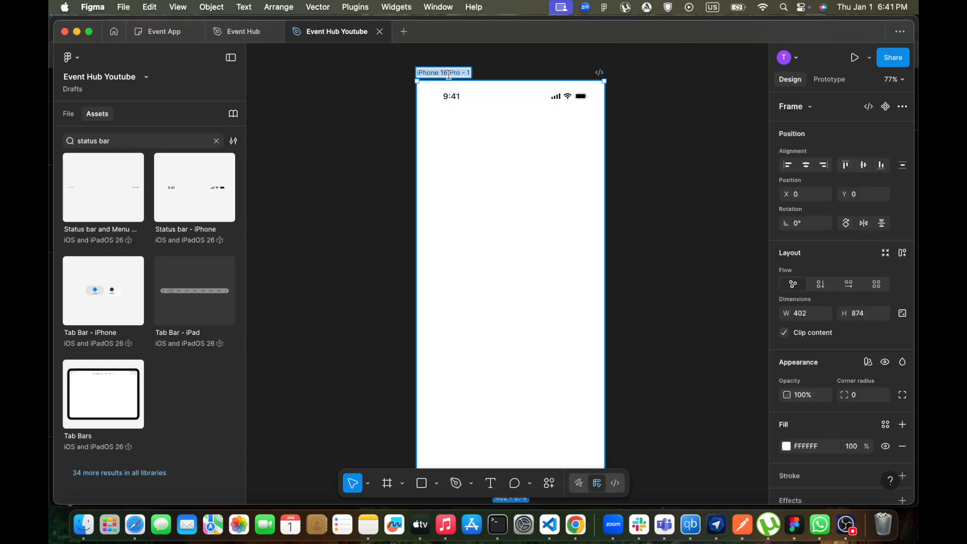
pyautogui.write('Welcome')
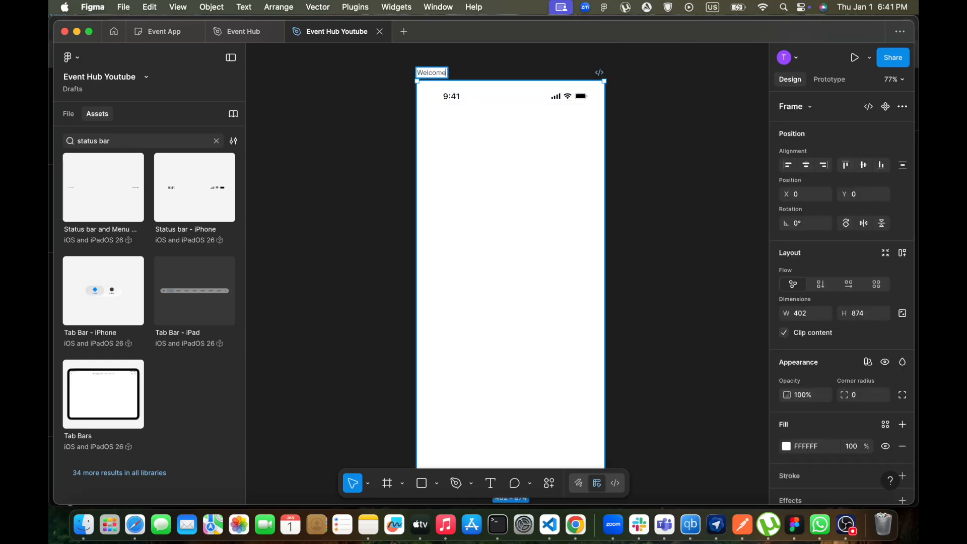
pyautogui.press('Return')
# Add a column layout guide to the Welcome frame with 4 columns and a margin of 16
pyautogui.scroll(-1, 539, 281)
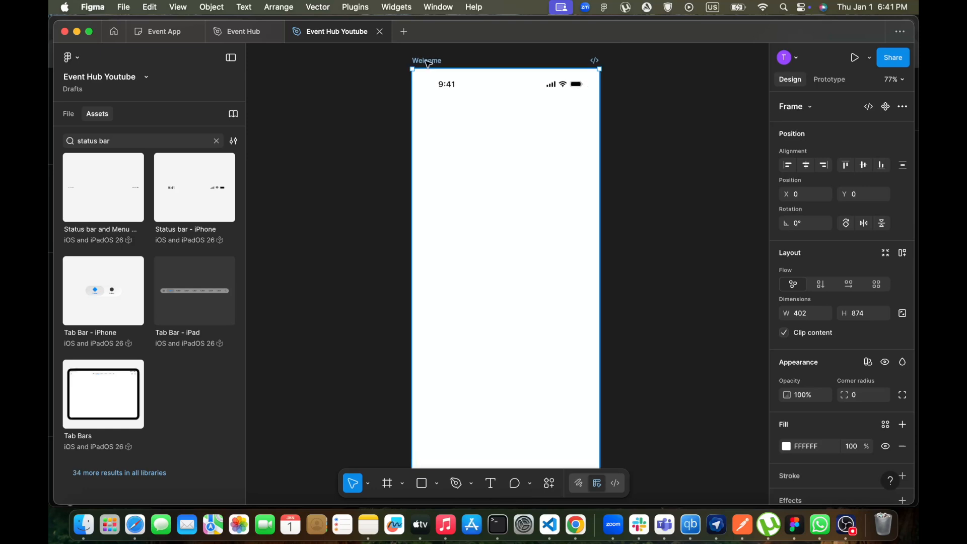
pyautogui.scroll(-4, 831, 332)
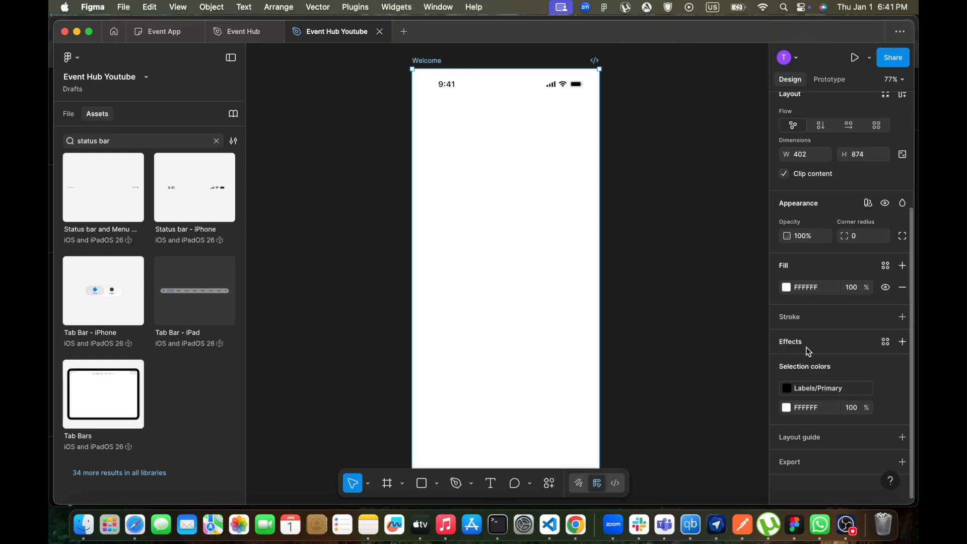
pyautogui.click(806, 440)
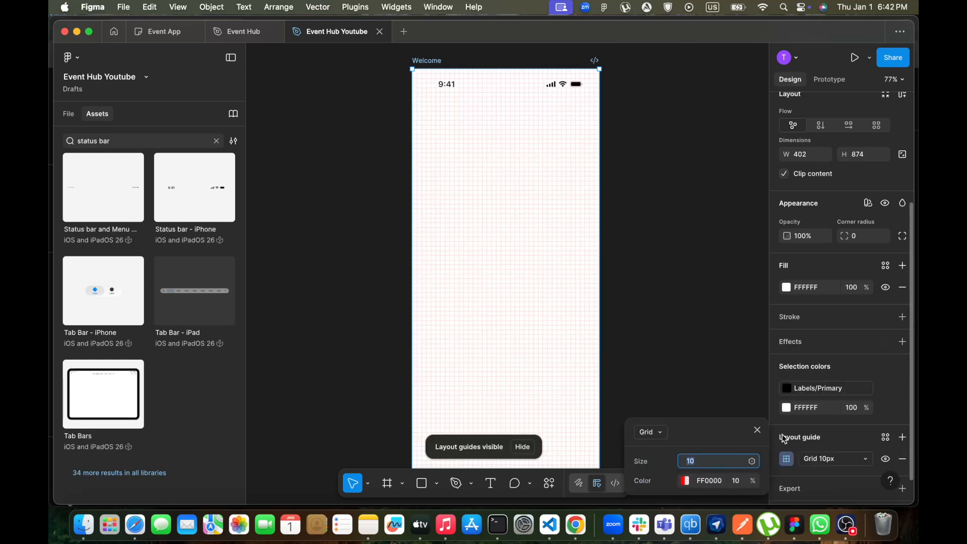
pyautogui.click(662, 437)
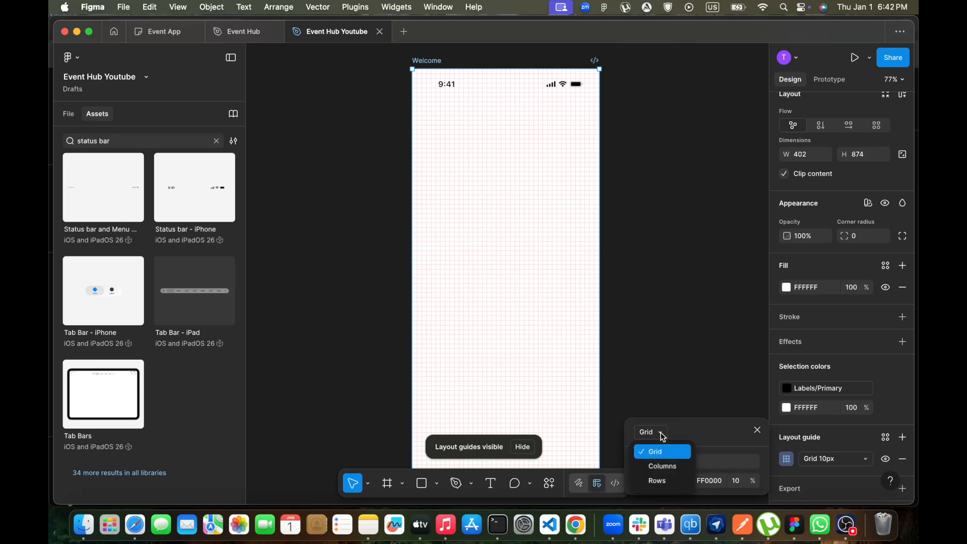
pyautogui.click(658, 464)
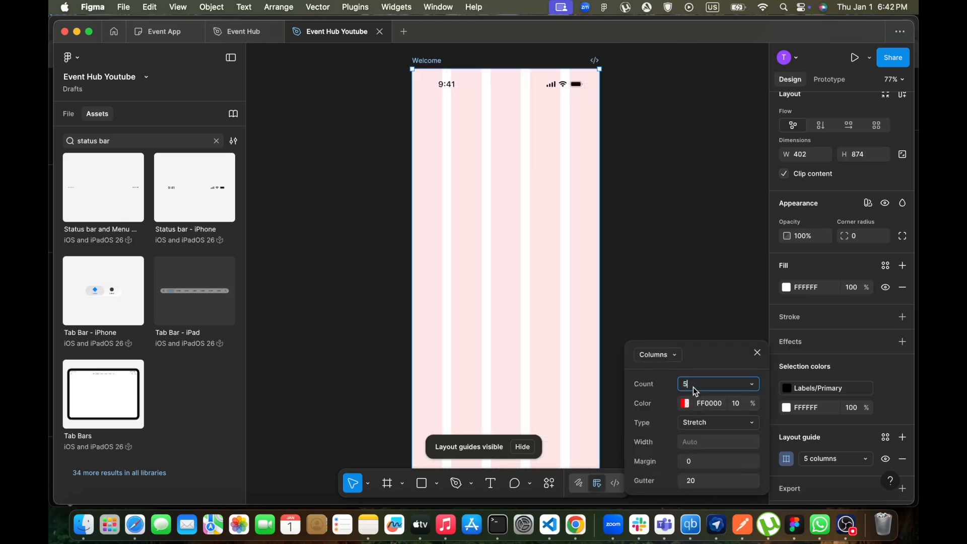
pyautogui.write('4')
pyautogui.press('Return')
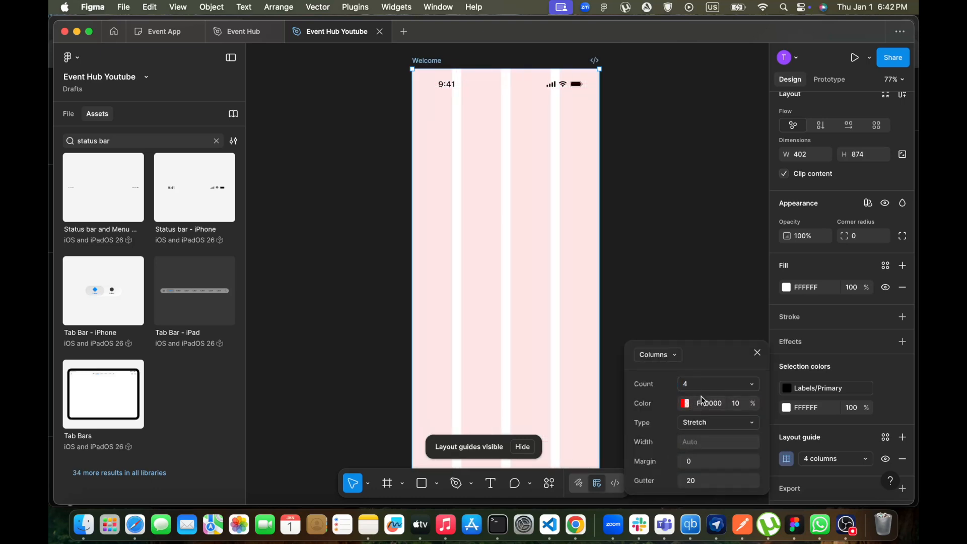
pyautogui.click(702, 463)
pyautogui.write('16')
pyautogui.press('Return')
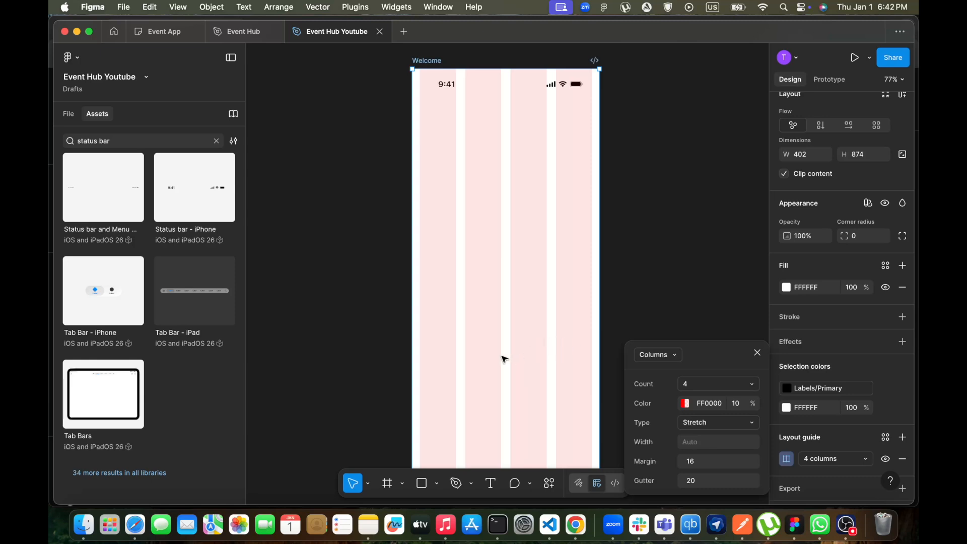
pyautogui.click(758, 353)
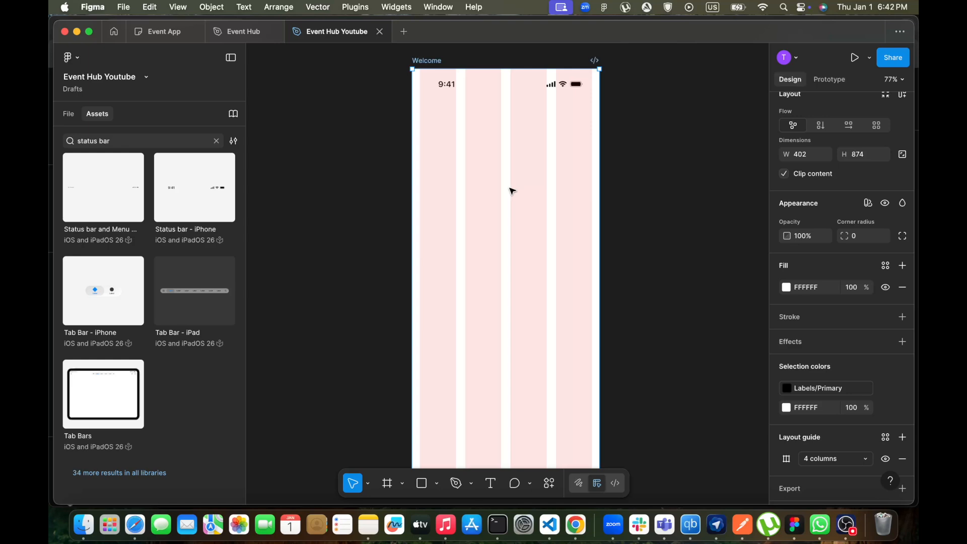
pyautogui.scroll(-3, 479, 315)
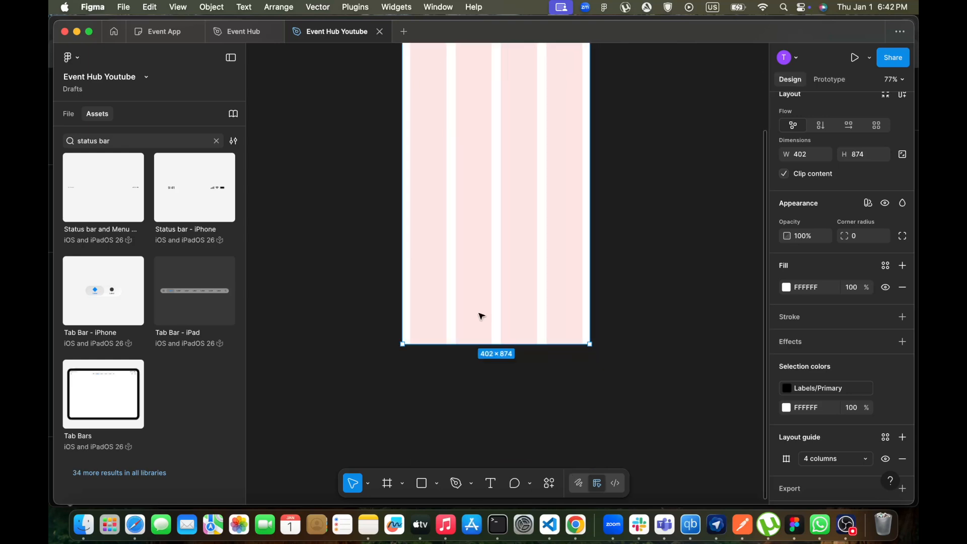
pyautogui.scroll(4, 481, 316)
pyautogui.scroll(-1, 481, 316)
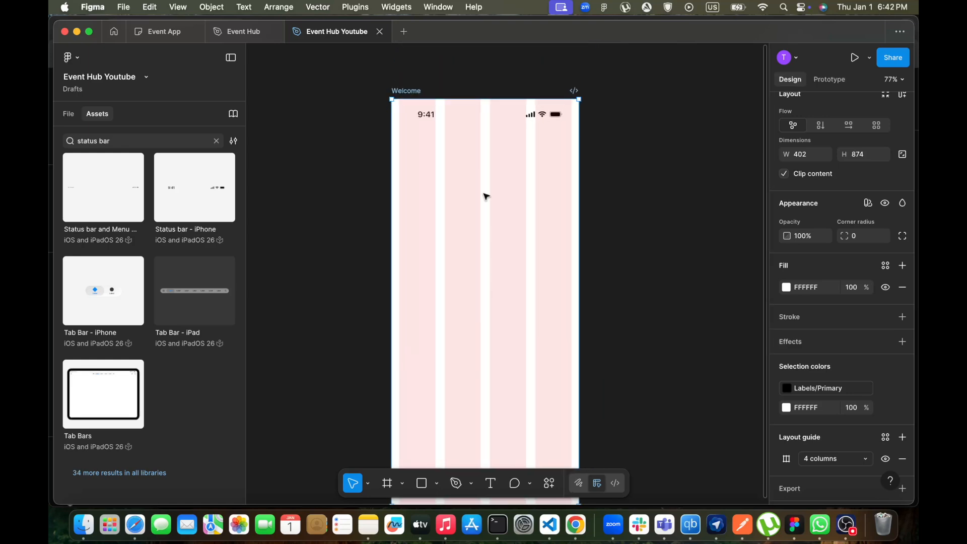
# Review the Welcome screen in the reference Event Hub file, then return to the working file
pyautogui.click(246, 33)
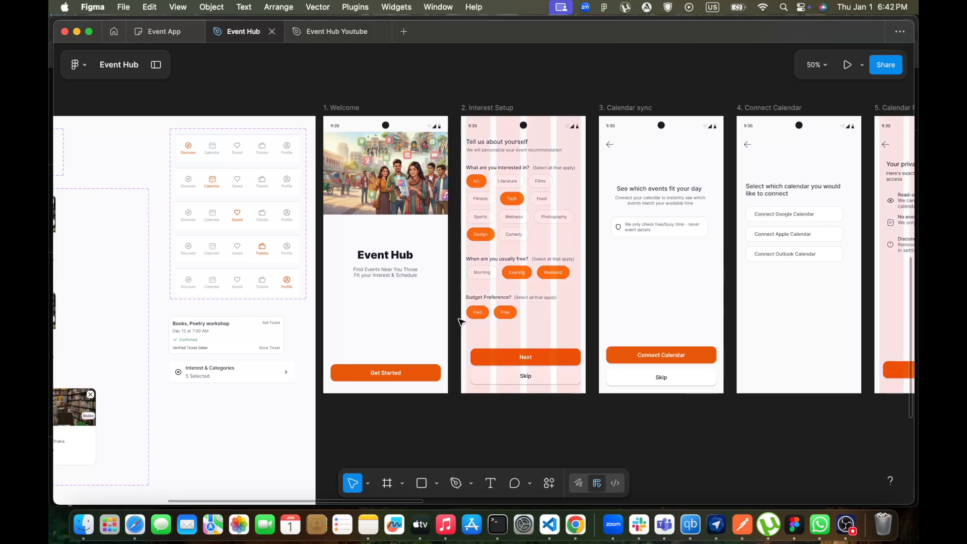
pyautogui.hscroll(-2, 460, 319)
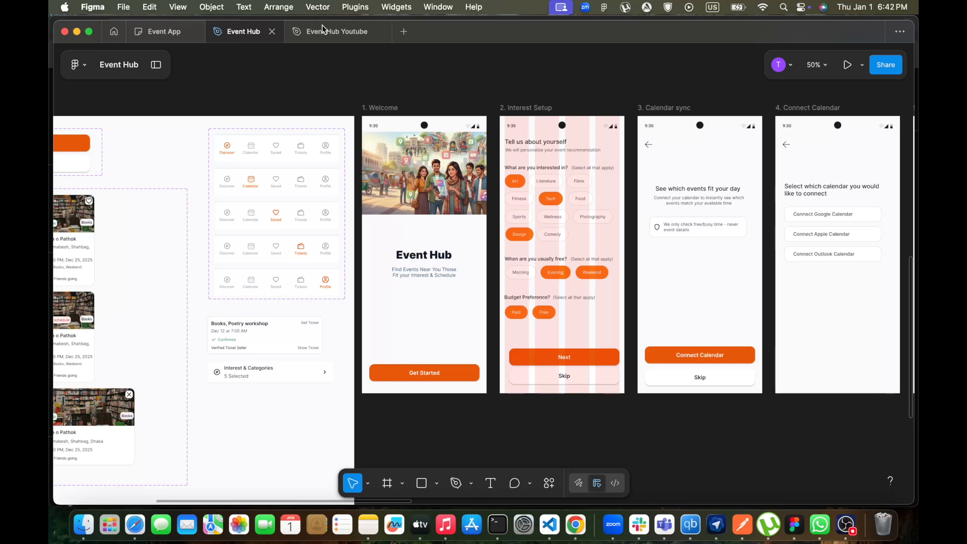
pyautogui.click(340, 32)
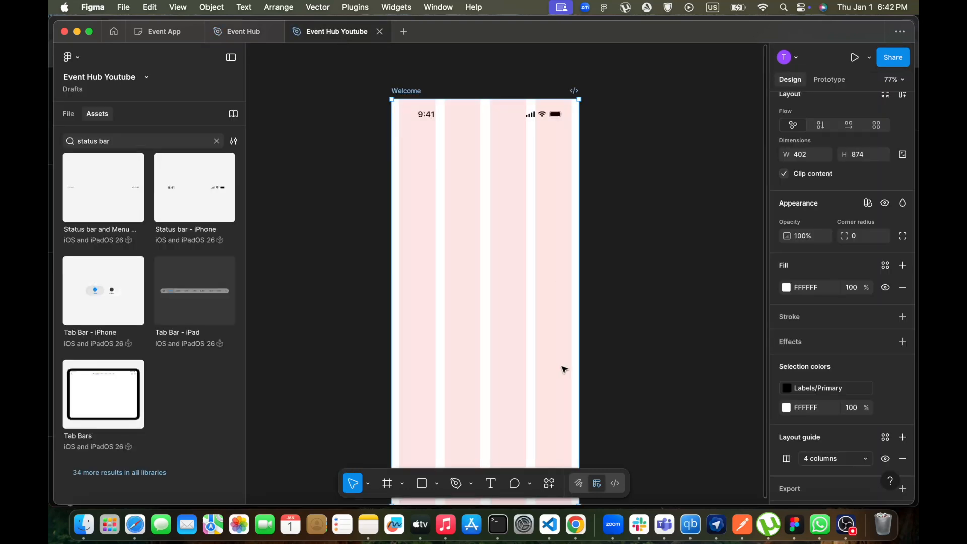
# Switch to Chrome and open Gemini in a new tab
pyautogui.click(576, 523)
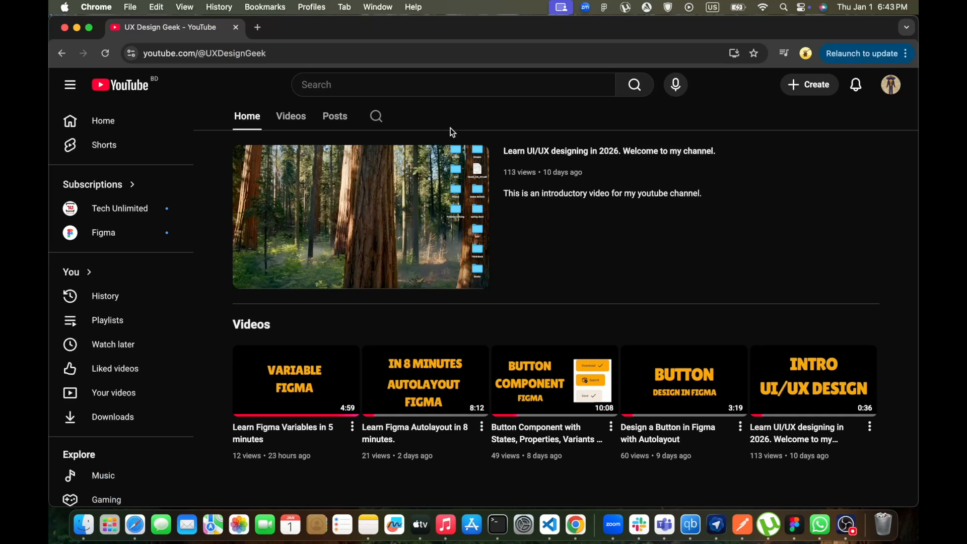
pyautogui.click(258, 27)
pyautogui.write('gem')
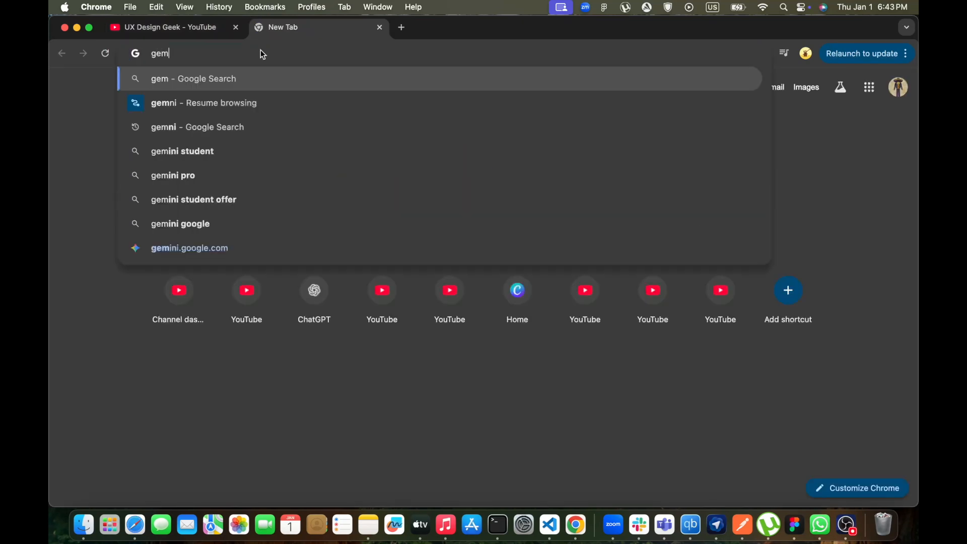
pyautogui.write('ini')
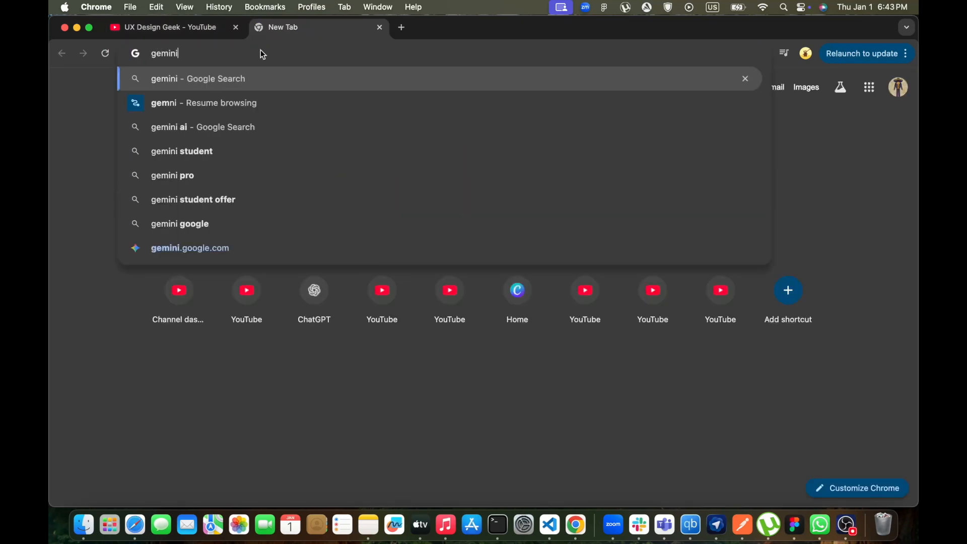
pyautogui.press('Return')
pyautogui.click(218, 202)
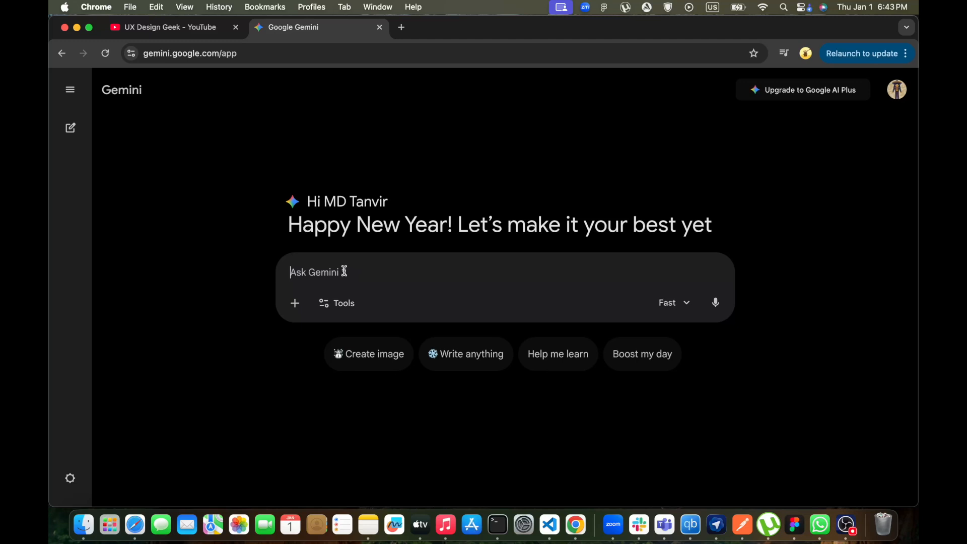
# Ask Gemini: "I need an image for hero of an event discovery app, New York Context. IOS app"
pyautogui.write('I need an image for back')
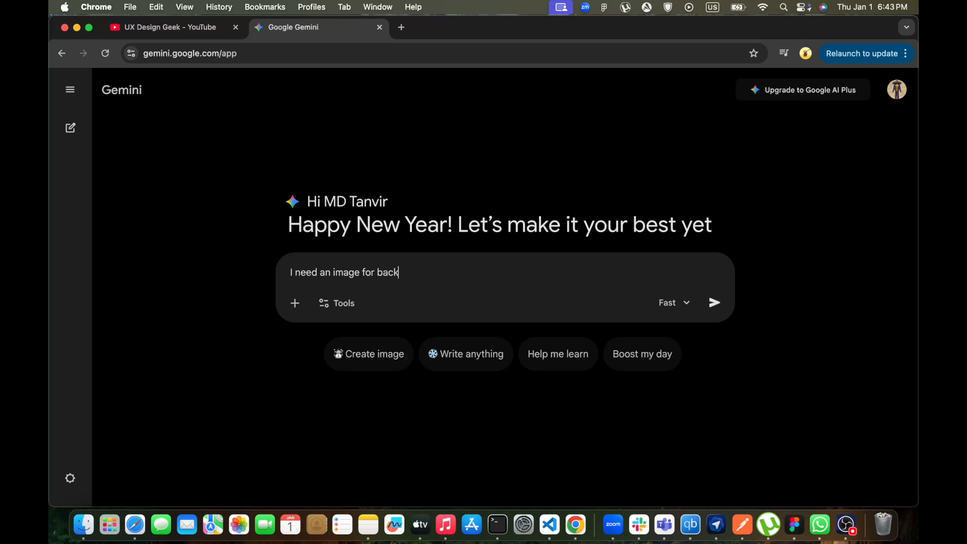
pyautogui.press('BackSpace')
pyautogui.press('BackSpace')
pyautogui.press('BackSpace')
pyautogui.press('BackSpace')
pyautogui.press('BackSpace')
pyautogui.write('hero of an event dicscovery app, New Yo')
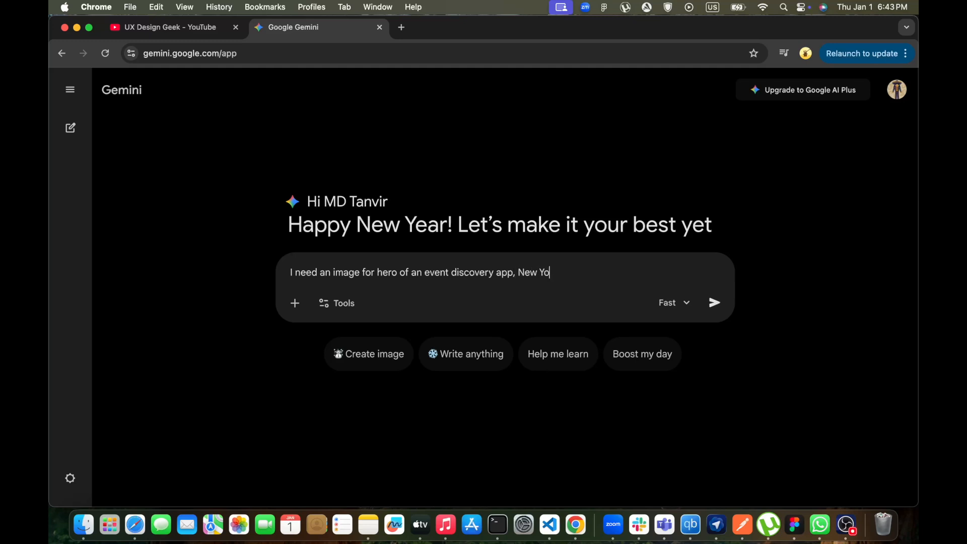
pyautogui.write('rk Context')
pyautogui.write('. IOS app')
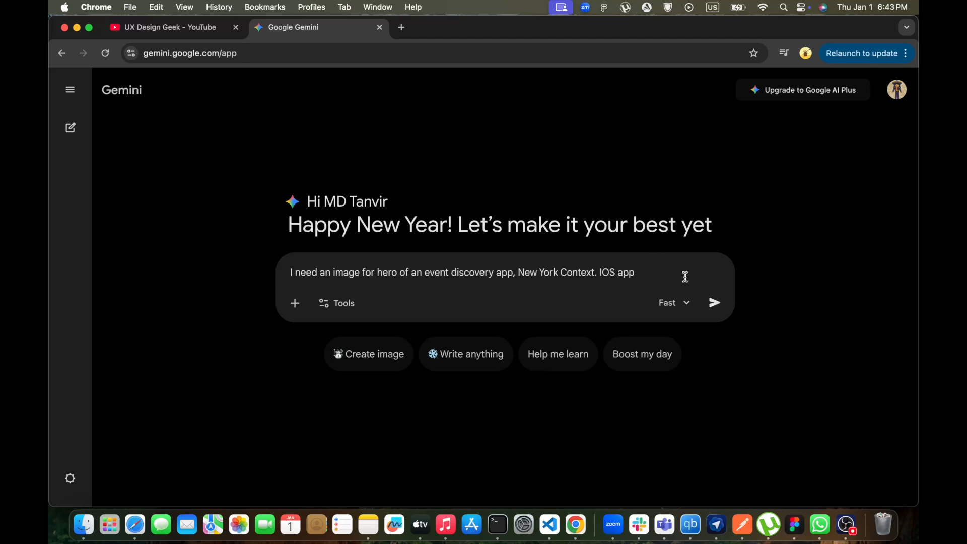
pyautogui.click(715, 302)
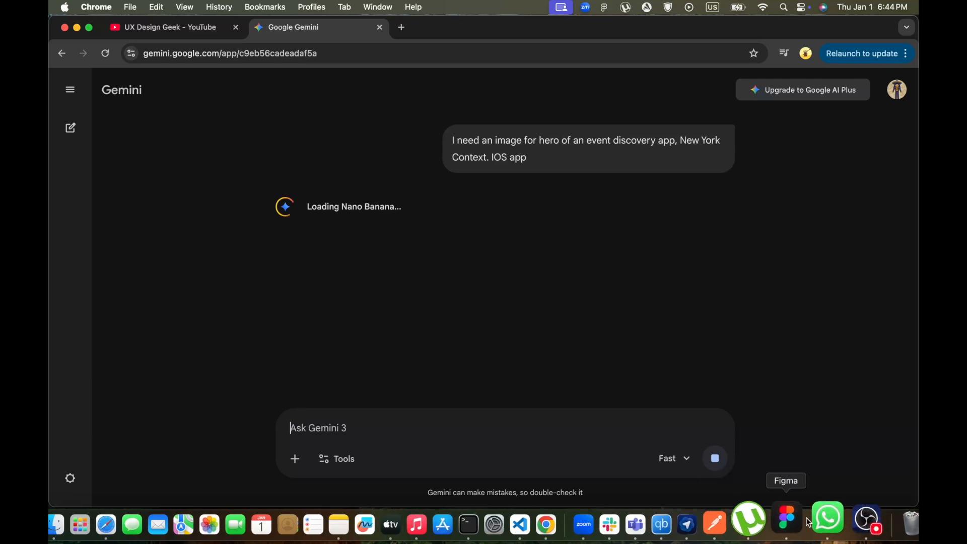
pyautogui.click(795, 518)
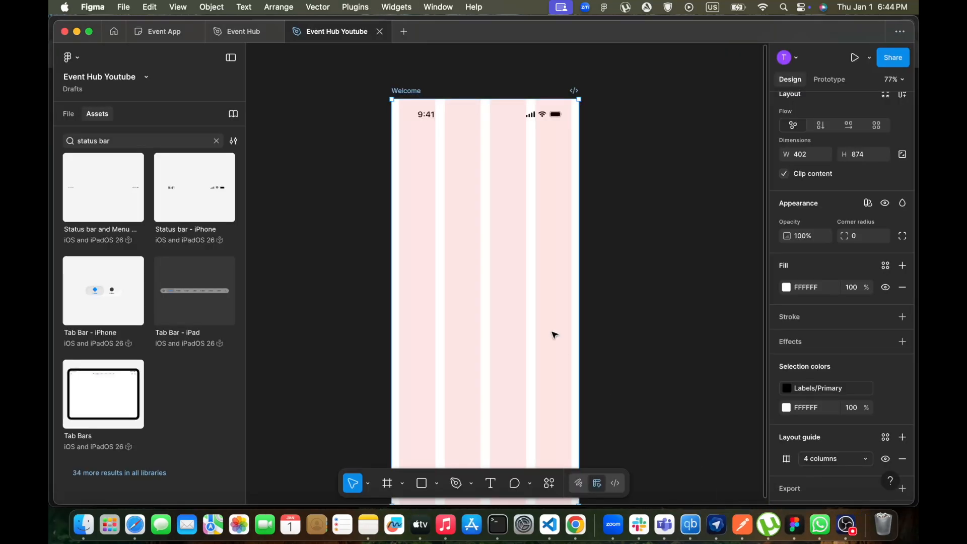
pyautogui.scroll(-3, 553, 335)
pyautogui.scroll(3, 554, 335)
pyautogui.scroll(2, 554, 335)
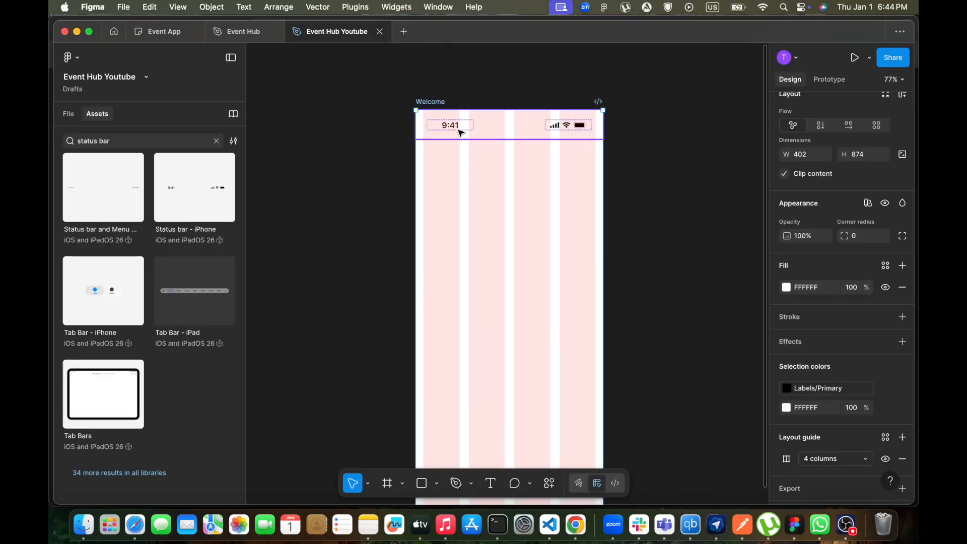
pyautogui.click(237, 30)
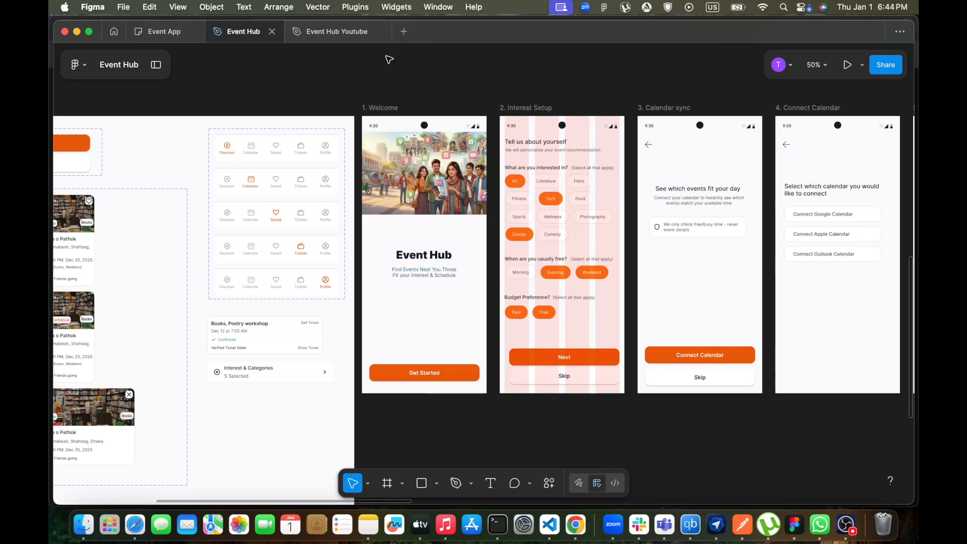
pyautogui.click(340, 32)
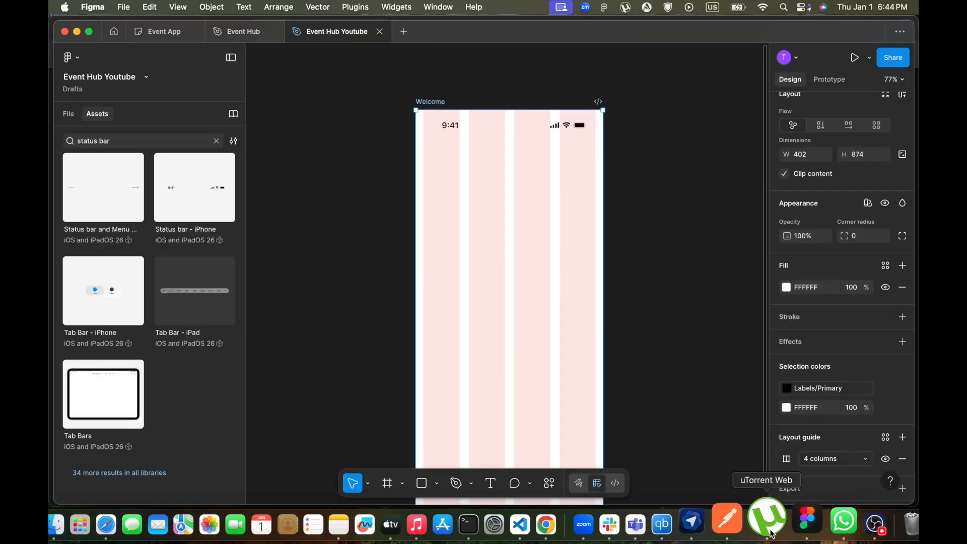
# Return to Gemini and download the generated hero image
pyautogui.click(576, 521)
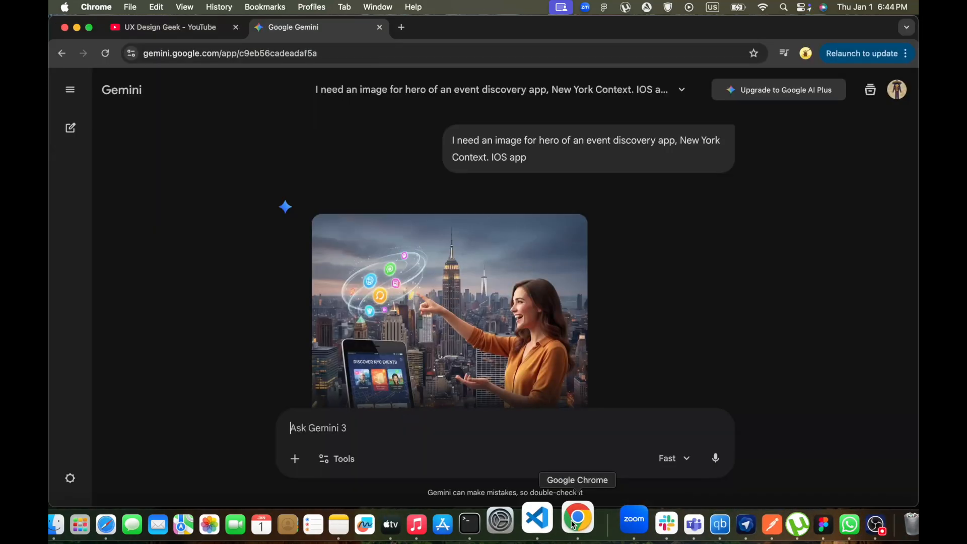
pyautogui.scroll(-3, 531, 298)
pyautogui.scroll(1, 531, 298)
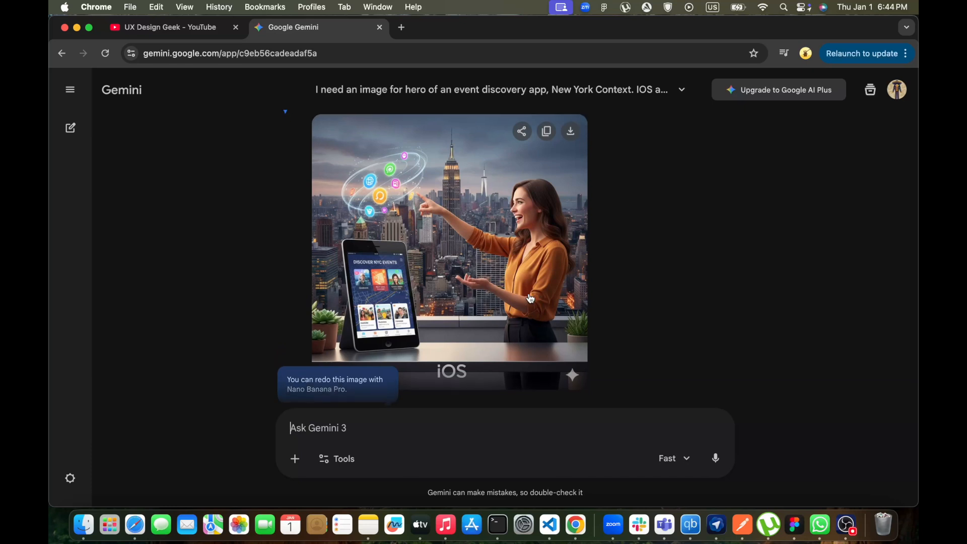
pyautogui.scroll(-2, 531, 271)
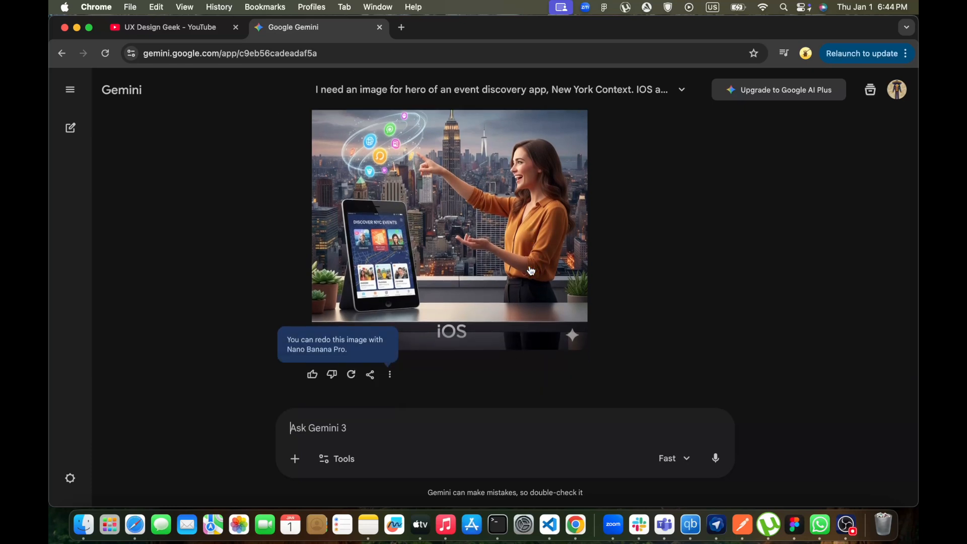
pyautogui.scroll(3, 523, 303)
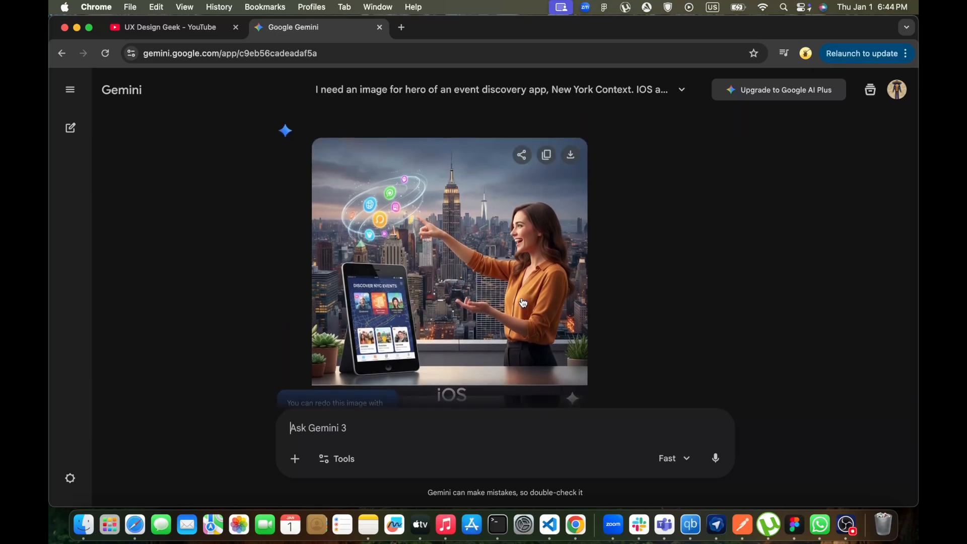
pyautogui.scroll(-2, 524, 303)
pyautogui.scroll(1, 524, 302)
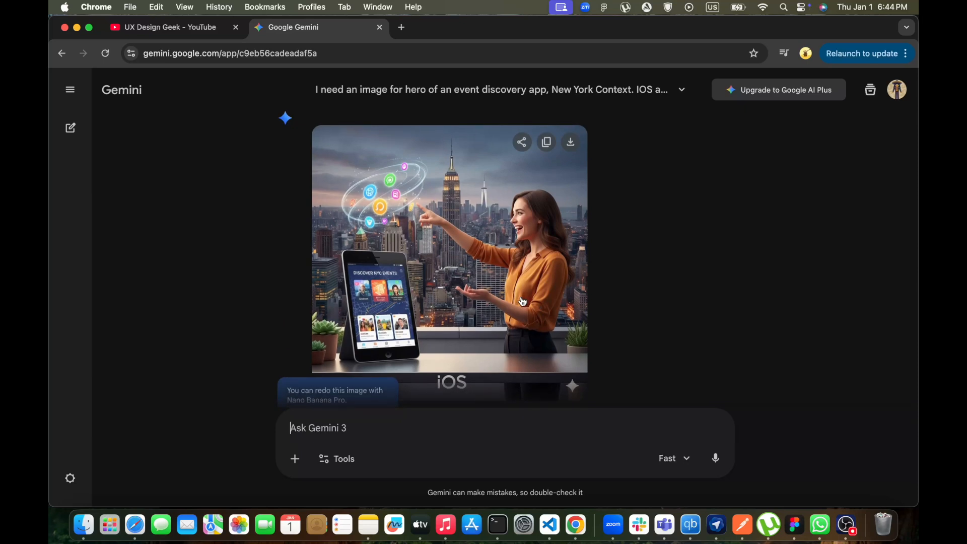
pyautogui.scroll(-2, 522, 301)
pyautogui.scroll(2, 537, 292)
pyautogui.moveTo(571, 158)
pyautogui.click(572, 159)
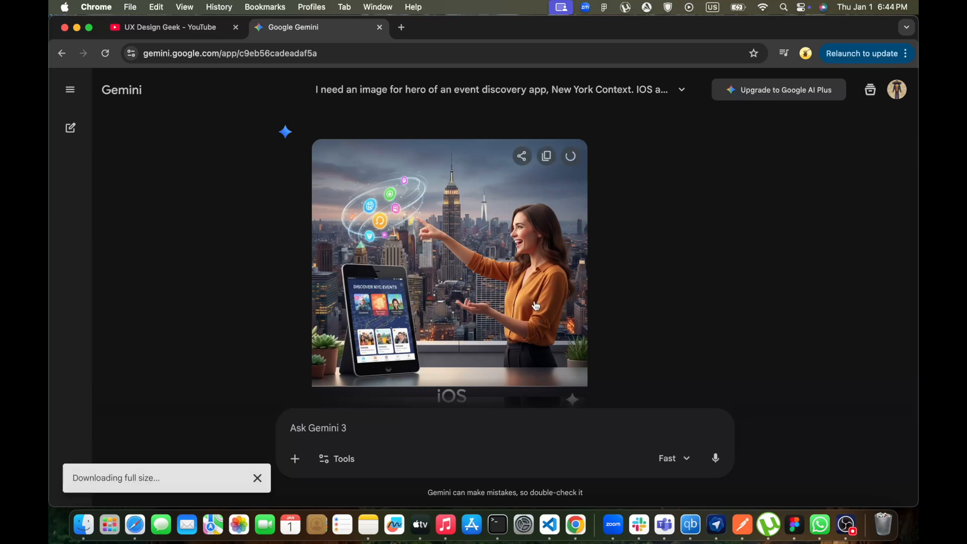
# Draw a hero frame about 402 × 193 just below the status bar inside the Welcome frame
pyautogui.click(802, 523)
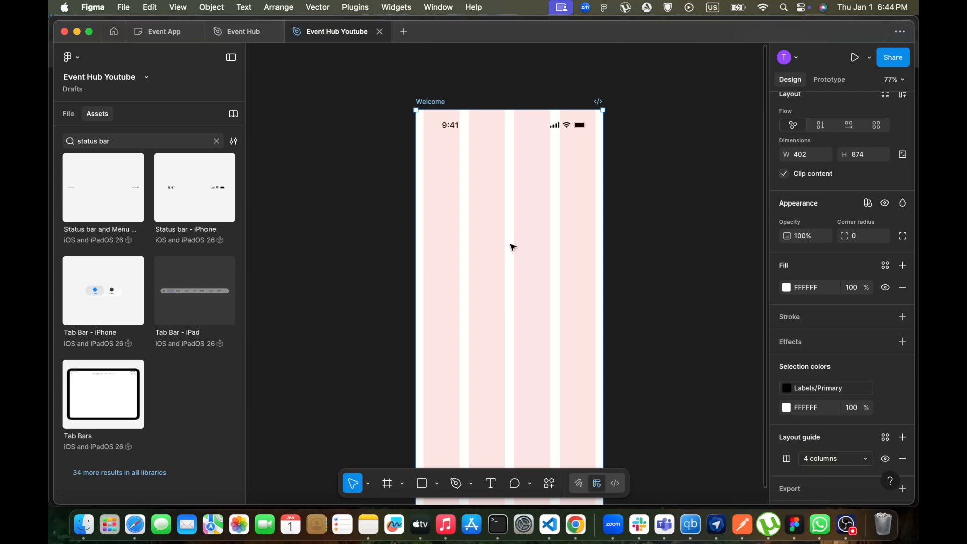
pyautogui.scroll(-2, 511, 246)
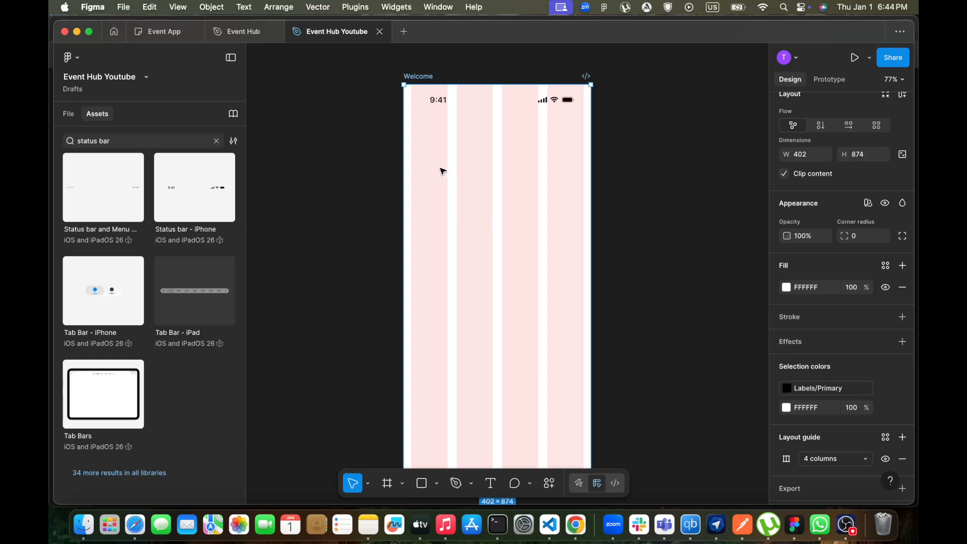
pyautogui.press('f')
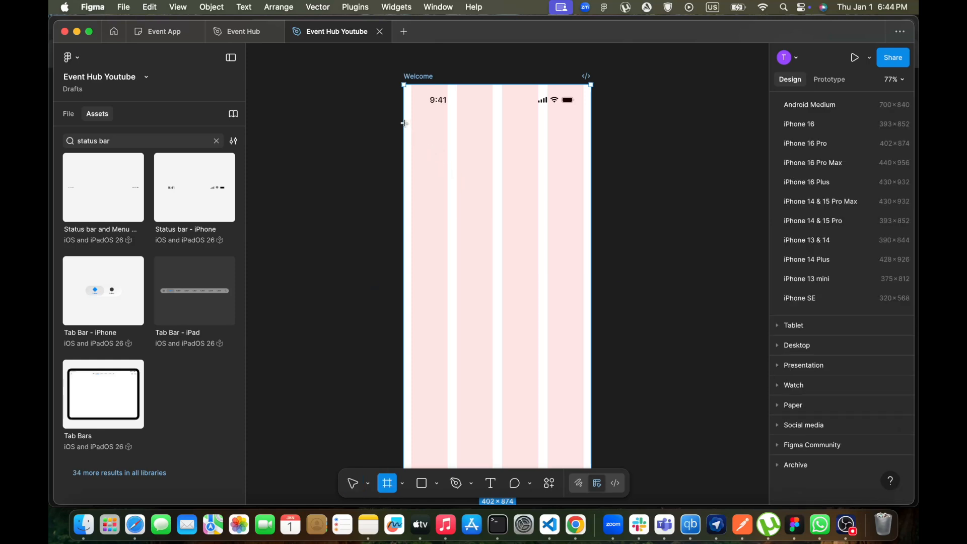
pyautogui.moveTo(404, 123); pyautogui.dragTo(590, 208)
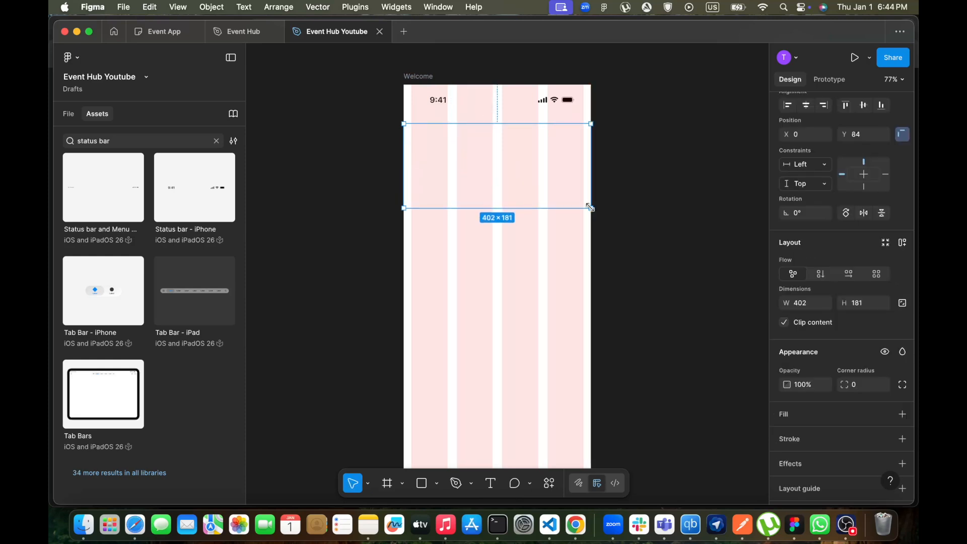
pyautogui.moveTo(500, 161); pyautogui.dragTo(498, 159)
pyautogui.moveTo(501, 203); pyautogui.dragTo(501, 209)
pyautogui.moveTo(507, 176); pyautogui.dragTo(506, 169)
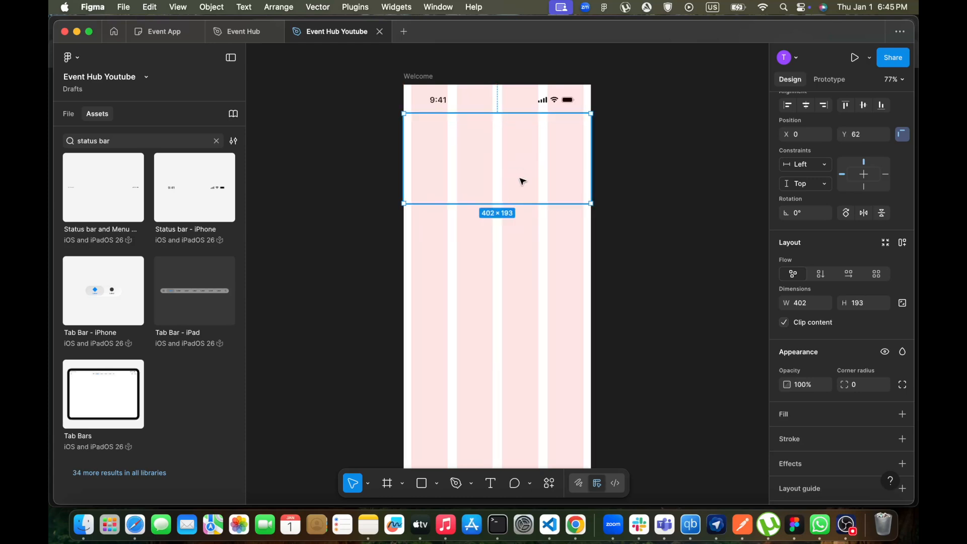
# Fill the hero frame with the downloaded Gemini_Generated_Image PNG as an image fill
pyautogui.scroll(-2, 832, 348)
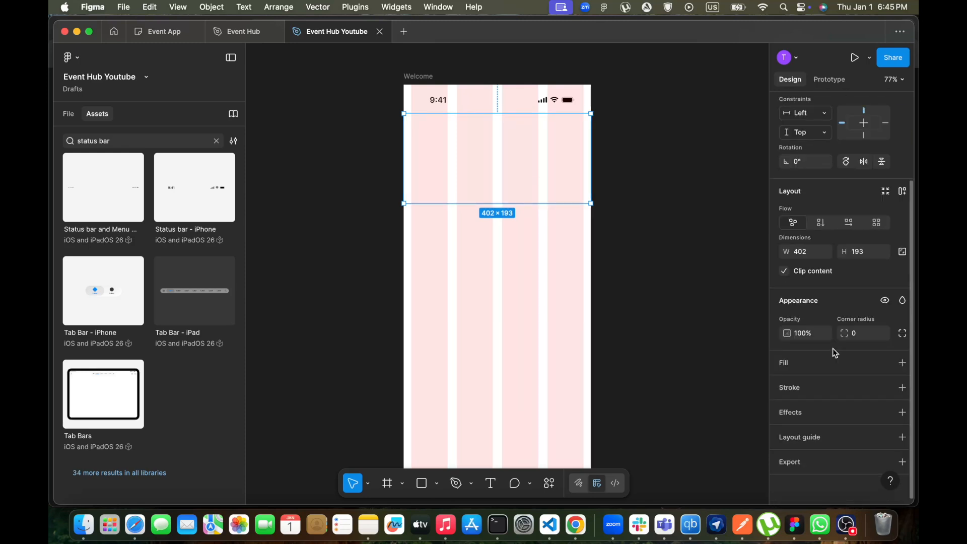
pyautogui.click(787, 362)
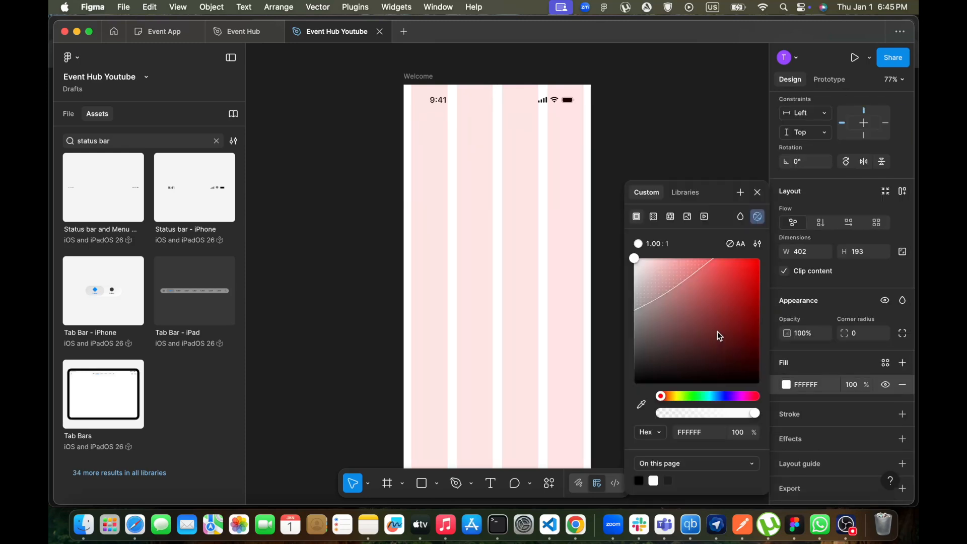
pyautogui.click(902, 385)
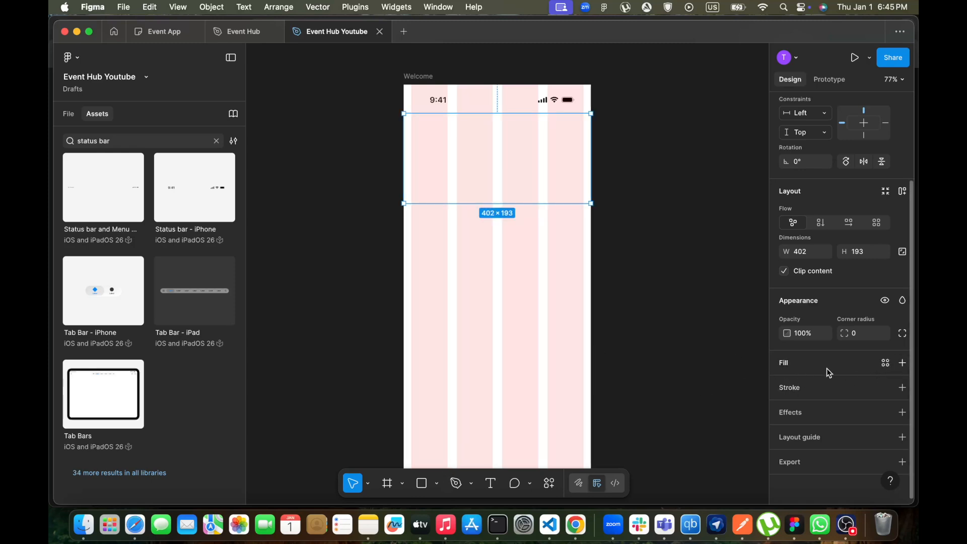
pyautogui.click(788, 362)
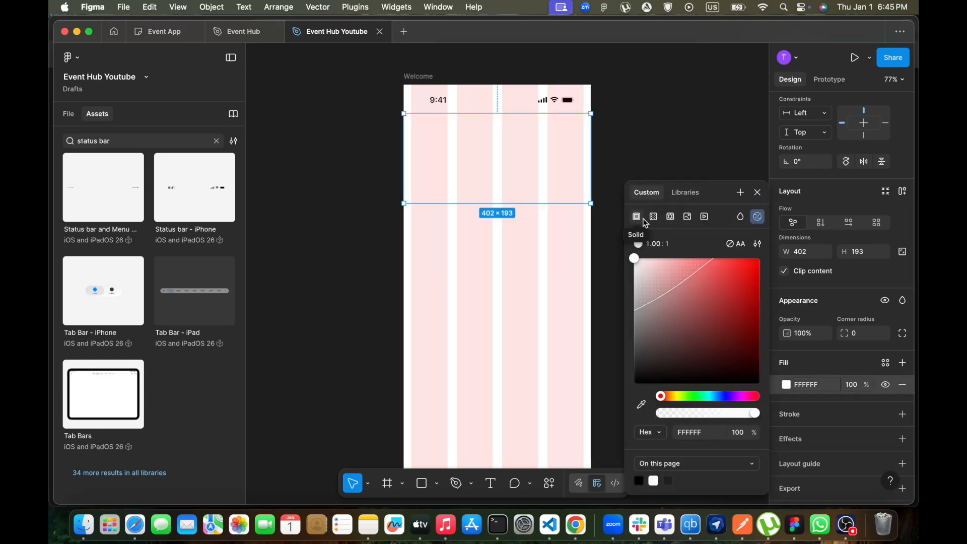
pyautogui.click(688, 220)
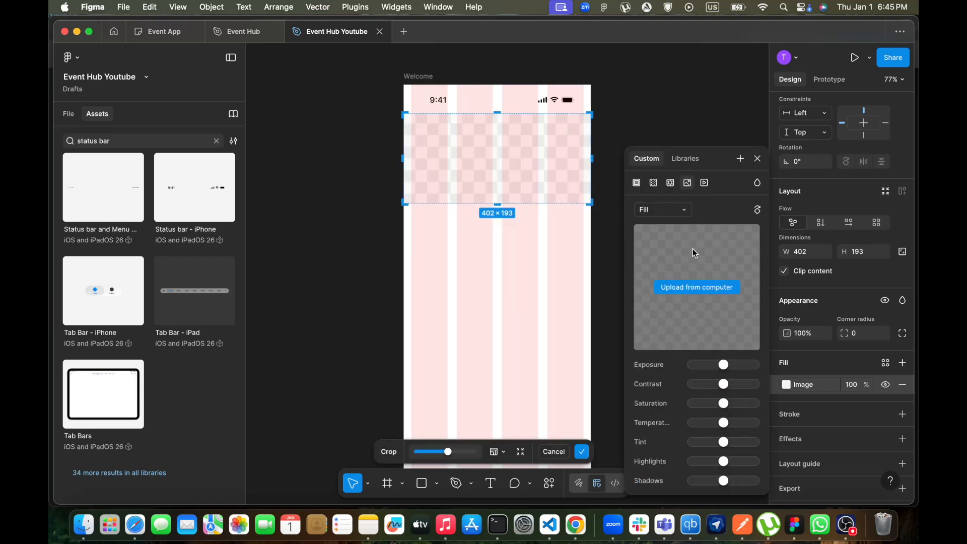
pyautogui.click(695, 288)
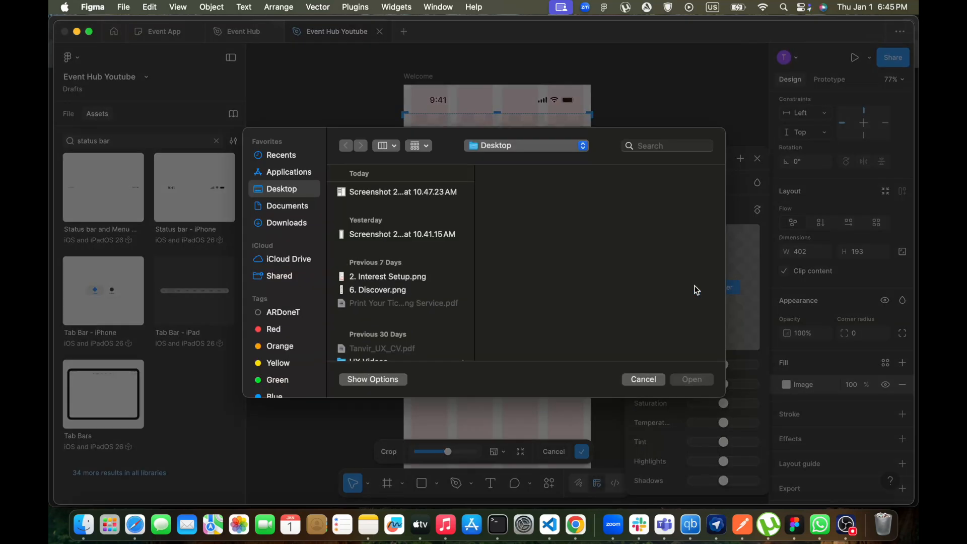
pyautogui.click(282, 222)
pyautogui.click(375, 195)
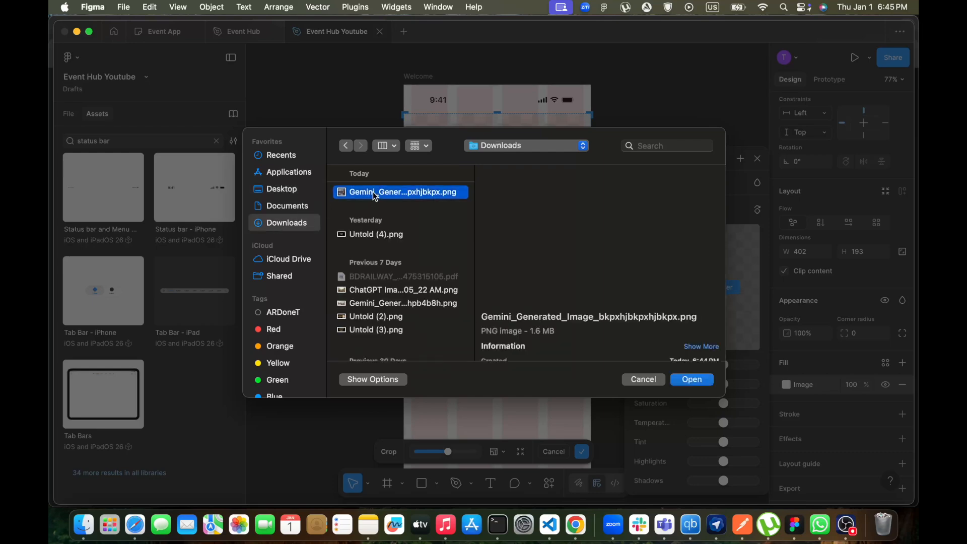
pyautogui.click(689, 379)
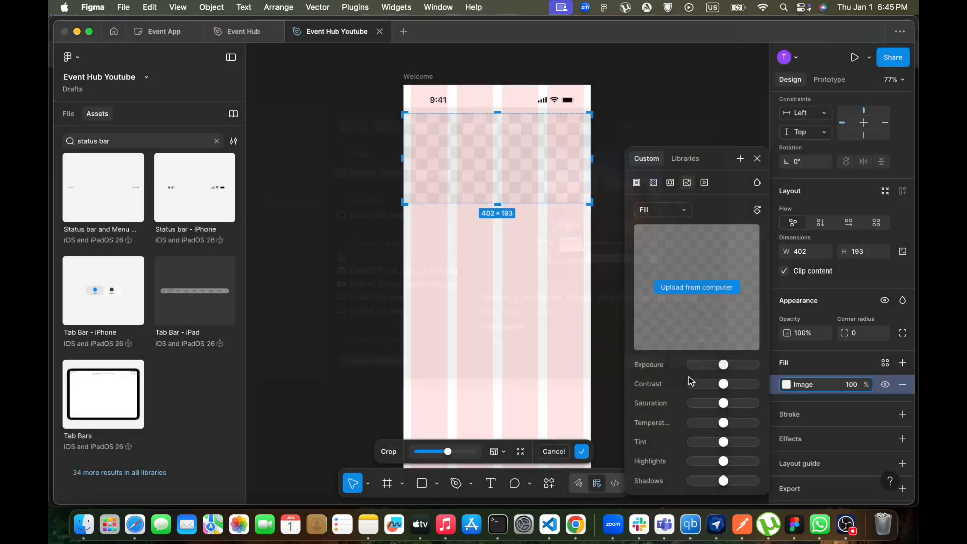
pyautogui.click(756, 160)
pyautogui.click(504, 265)
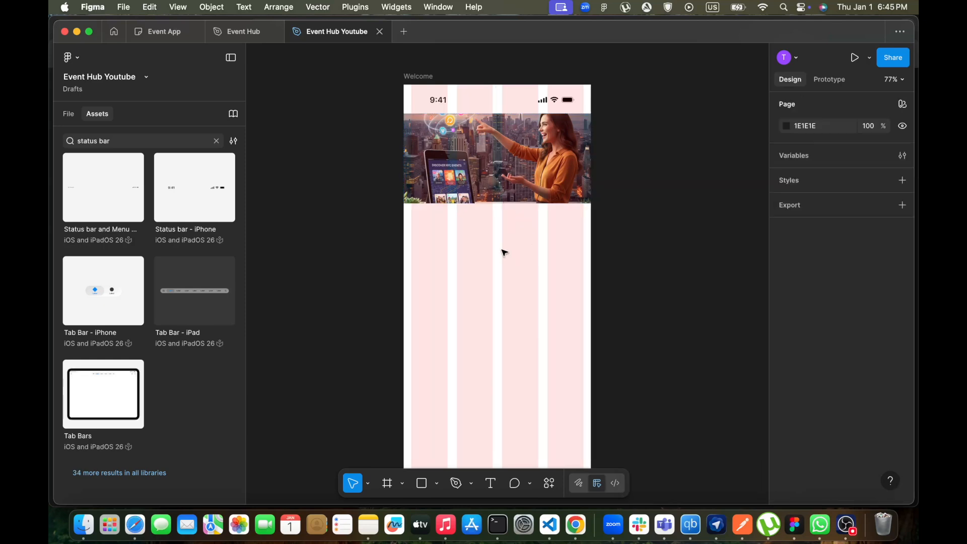
pyautogui.click(508, 159)
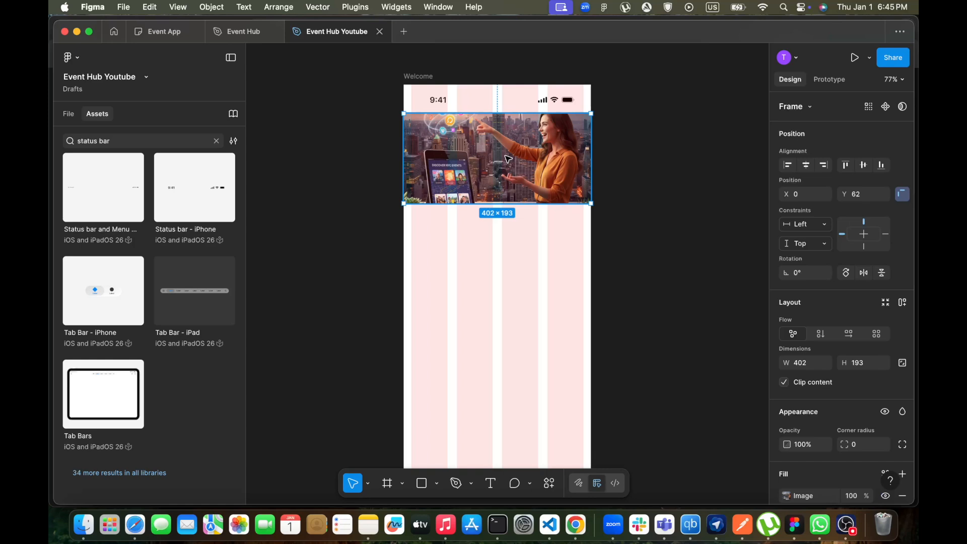
pyautogui.click(514, 300)
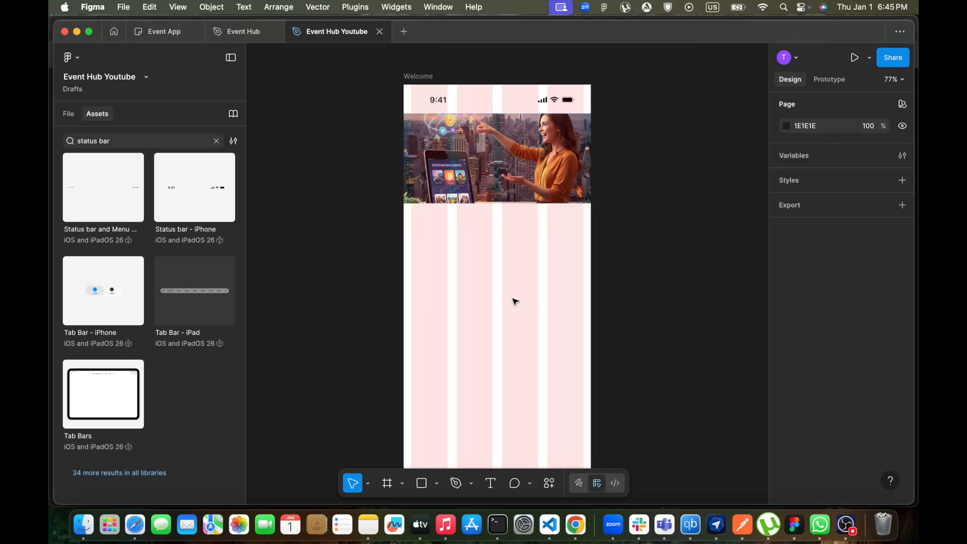
pyautogui.scroll(-3, 514, 300)
pyautogui.scroll(3, 513, 292)
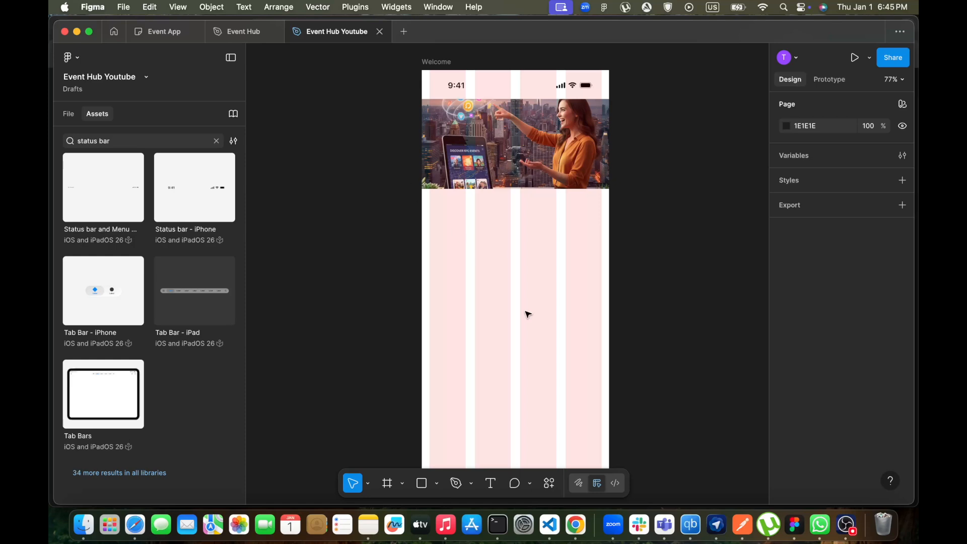
# Add an "Event Hub" text below the hero image and center it horizontally with a center constraint
pyautogui.press('t')
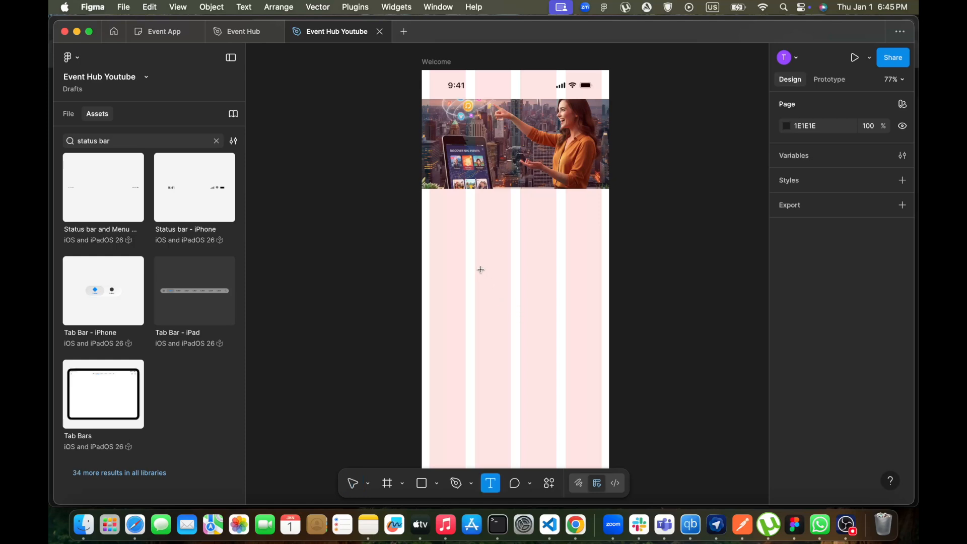
pyautogui.click(481, 267)
pyautogui.write('Even')
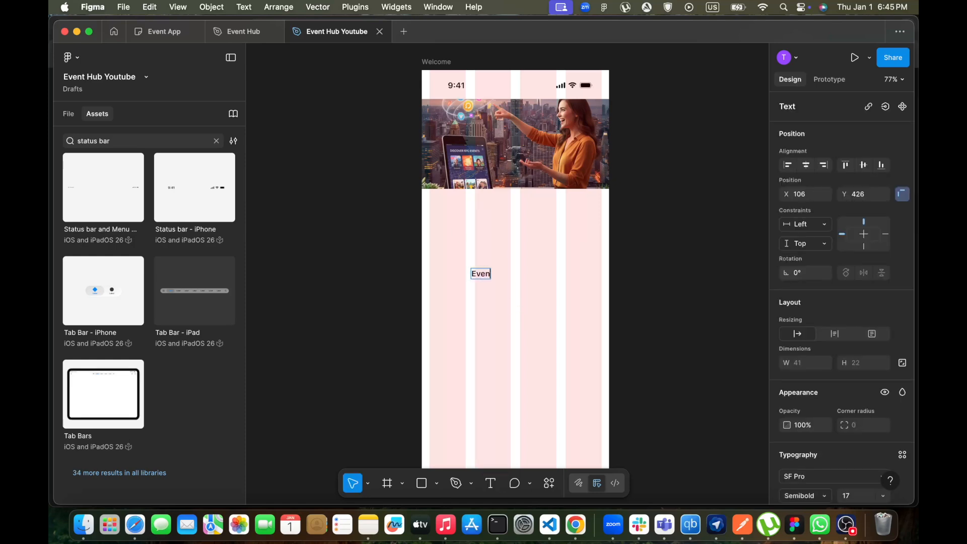
pyautogui.write('t Hub')
pyautogui.press('Escape')
pyautogui.click(484, 349)
pyautogui.moveTo(488, 274); pyautogui.dragTo(526, 272)
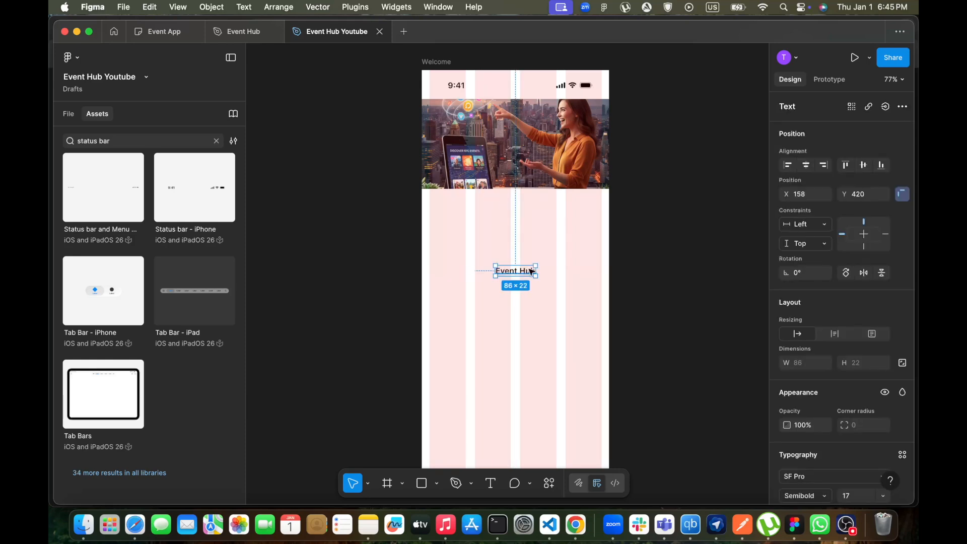
pyautogui.click(807, 166)
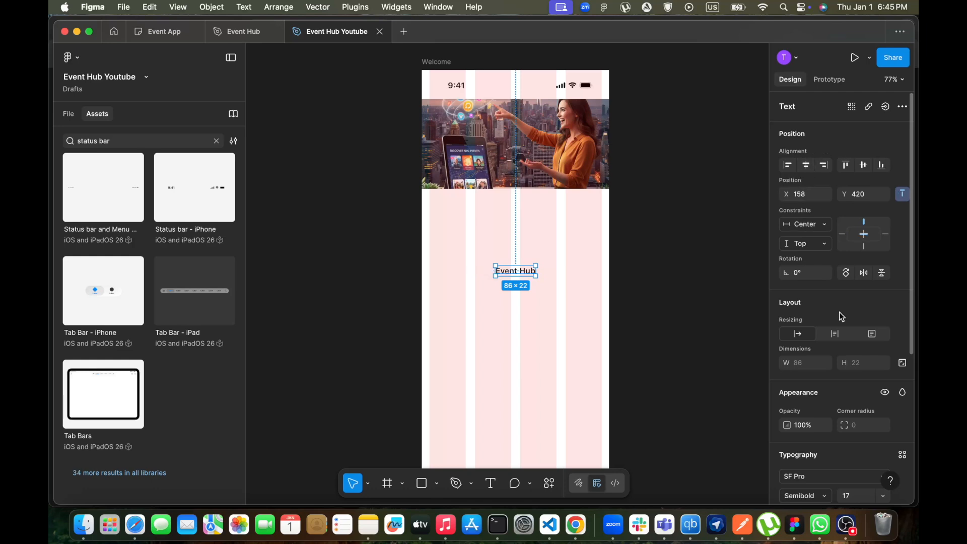
# Change the "Event Hub" heading's font to Inter with Black weight
pyautogui.scroll(-5, 839, 315)
pyautogui.scroll(-1, 840, 317)
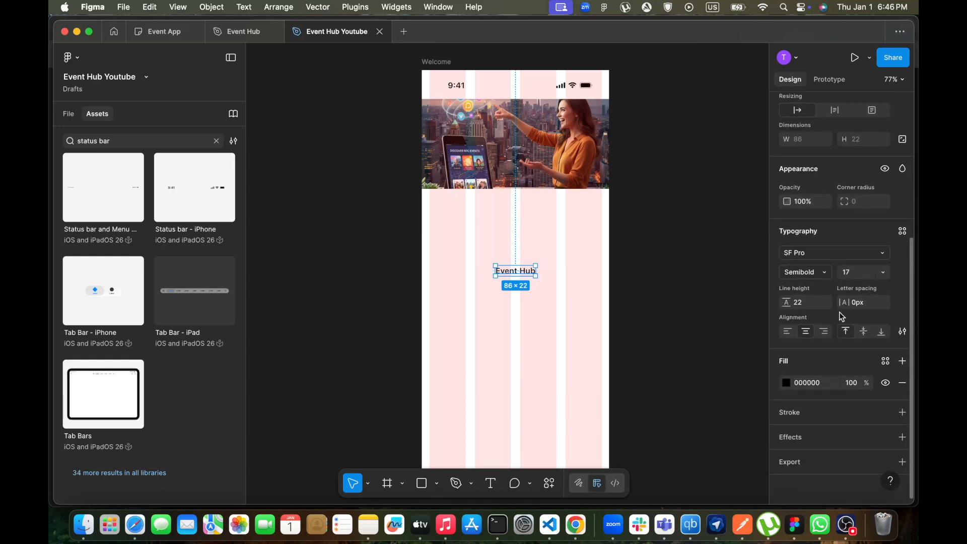
pyautogui.click(884, 253)
pyautogui.click(691, 244)
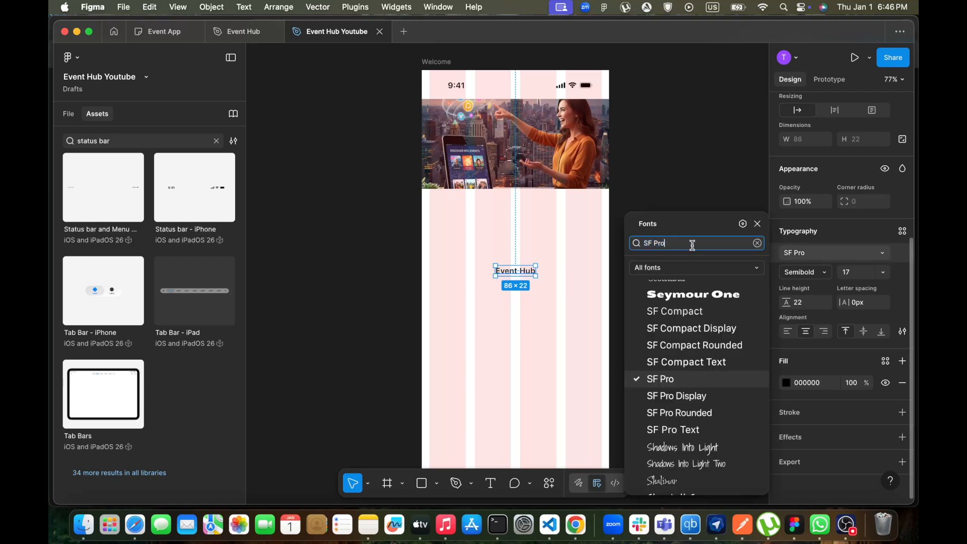
pyautogui.press('BackSpace')
pyautogui.press('BackSpace')
pyautogui.press('BackSpace')
pyautogui.press('BackSpace')
pyautogui.press('BackSpace')
pyautogui.press('BackSpace')
pyautogui.write('Inter')
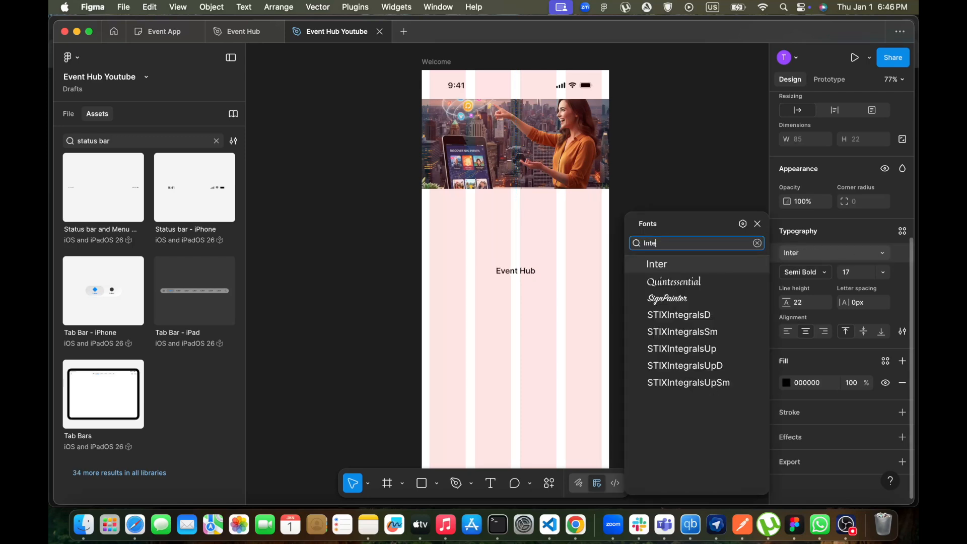
pyautogui.click(669, 267)
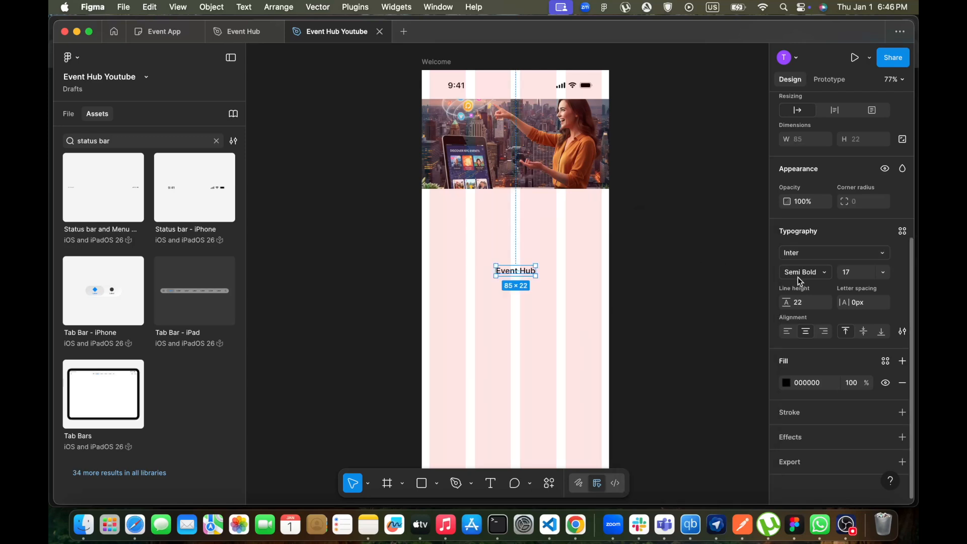
pyautogui.click(820, 273)
pyautogui.click(814, 316)
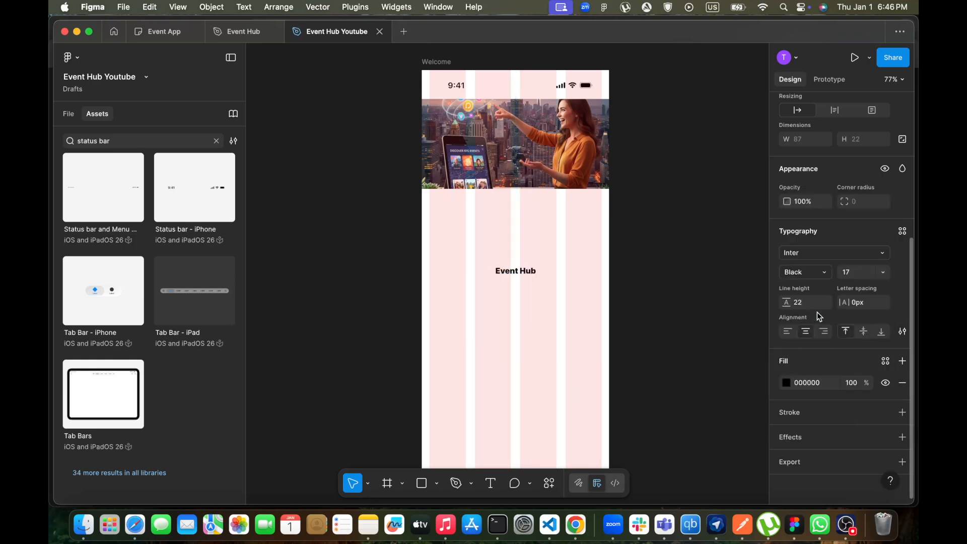
# Set the heading's font size to 36 and its line height to 130%
pyautogui.click(882, 272)
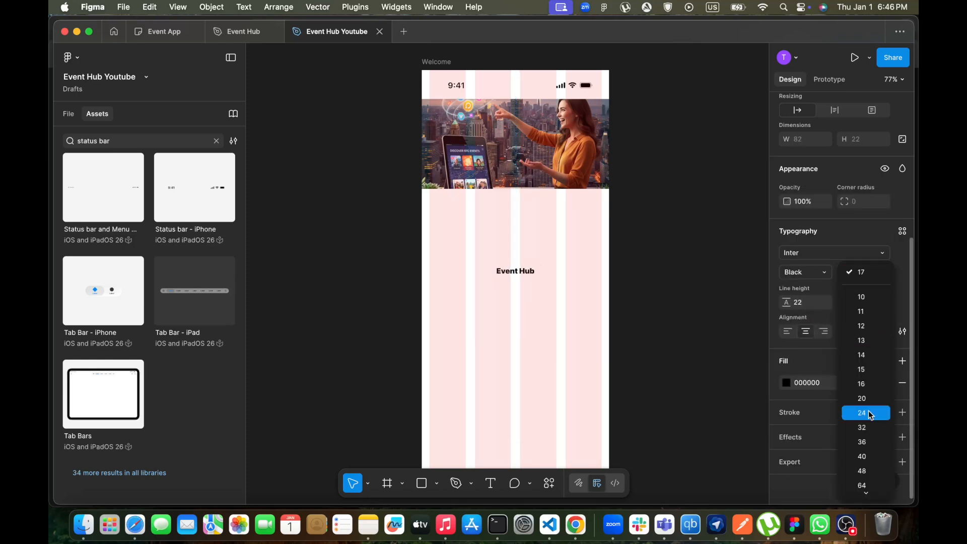
pyautogui.click(867, 444)
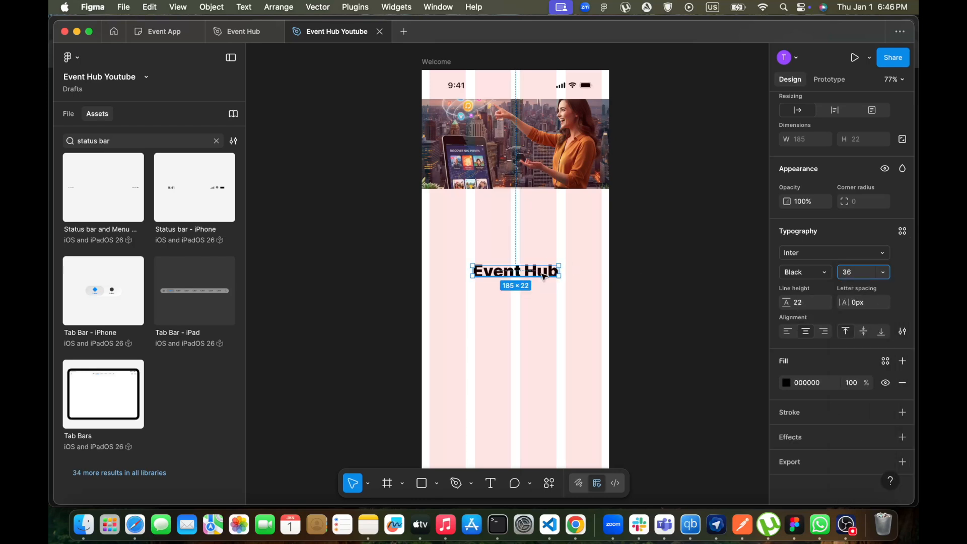
pyautogui.click(802, 301)
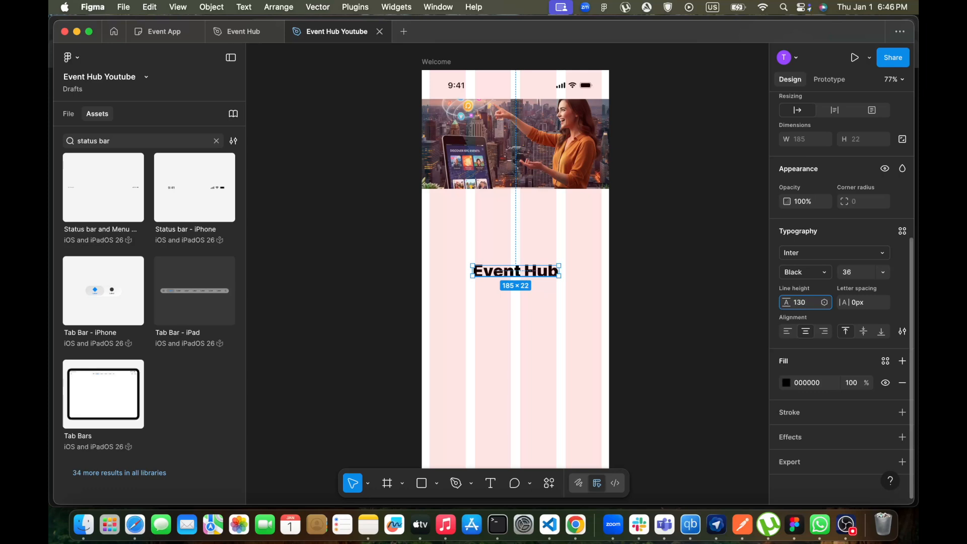
pyautogui.write('130%')
pyautogui.press('Return')
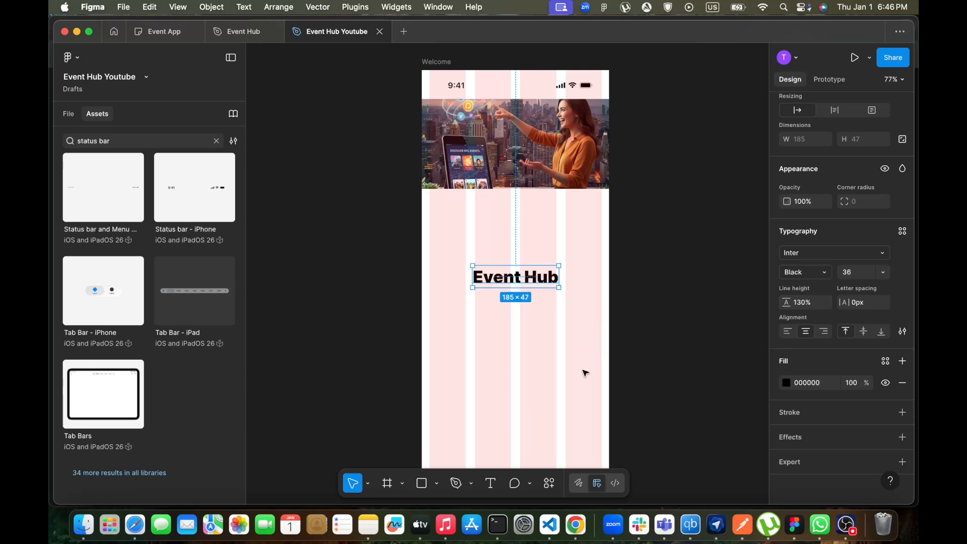
# Compare with the reference Welcome screen, then prepare a new text style of Regular weight, size 16
pyautogui.click(579, 391)
pyautogui.click(524, 284)
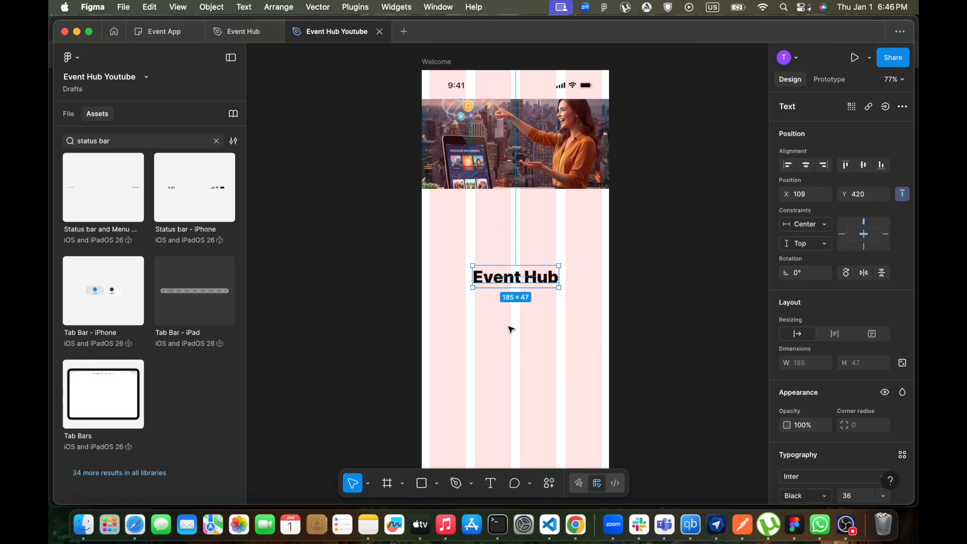
pyautogui.click(236, 31)
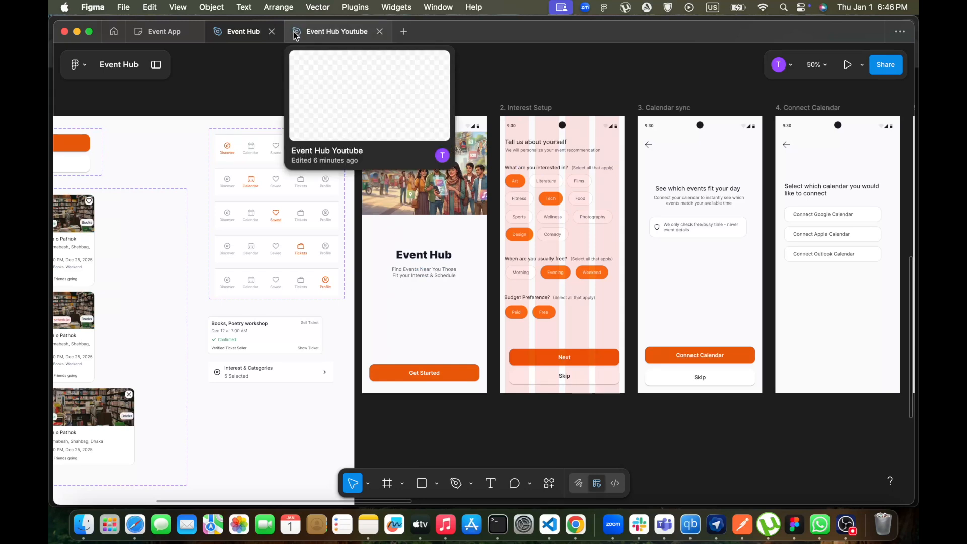
pyautogui.click(337, 32)
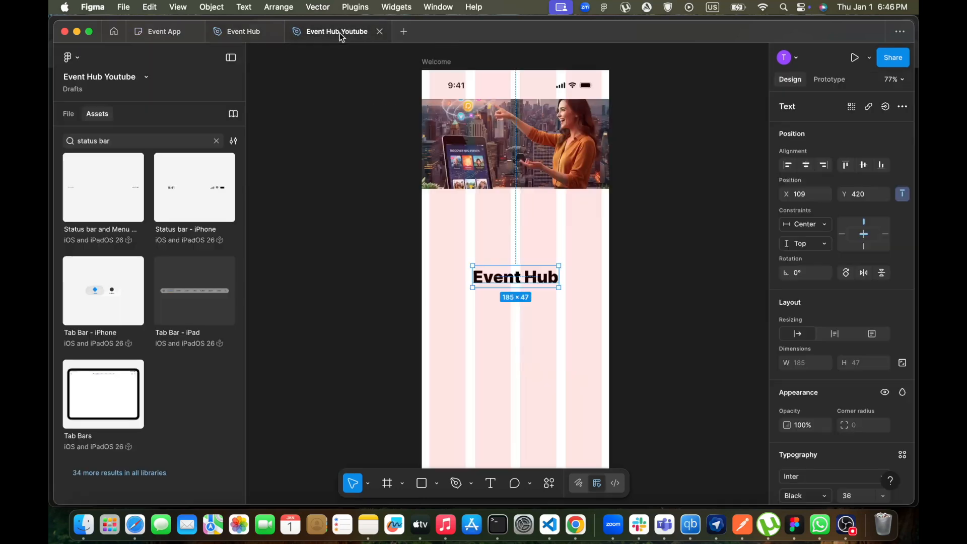
pyautogui.click(512, 338)
pyautogui.press('t')
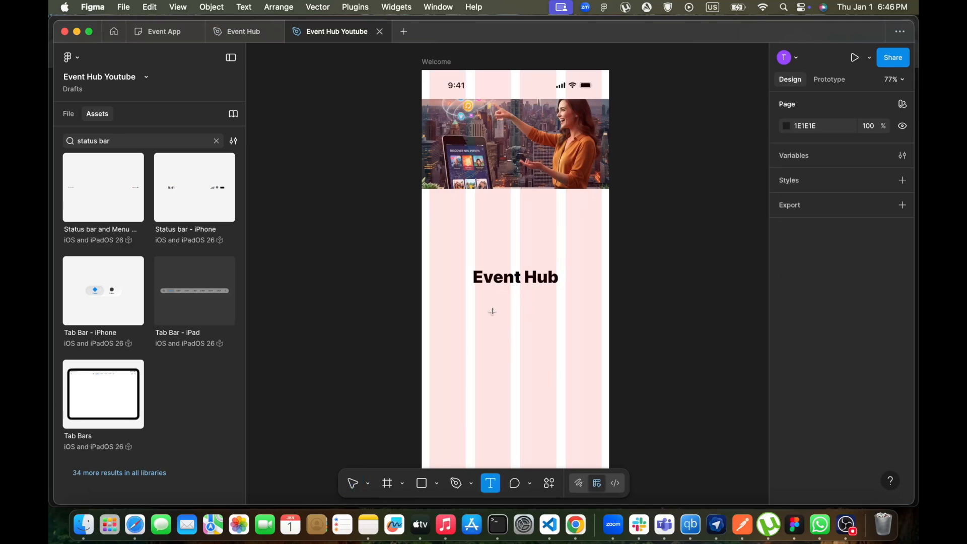
pyautogui.click(497, 302)
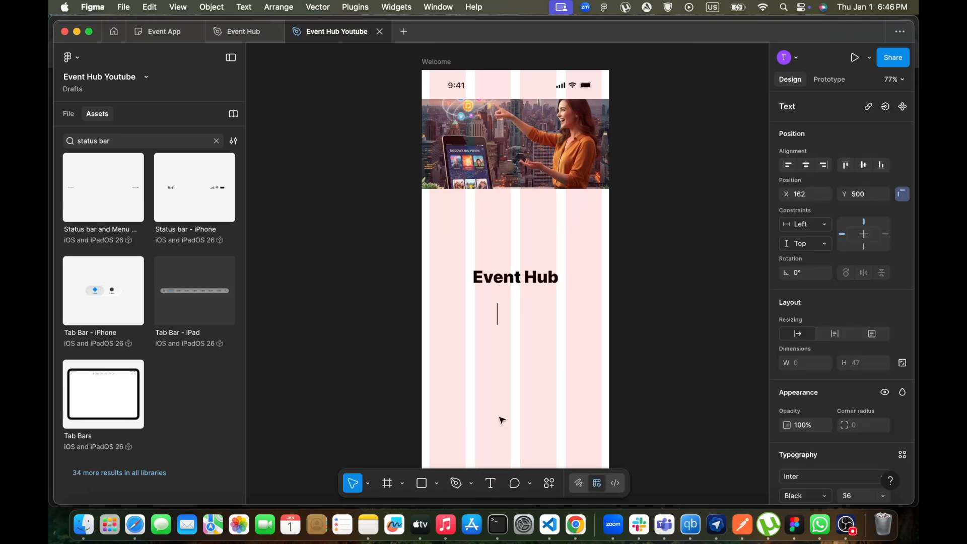
pyautogui.scroll(-5, 782, 365)
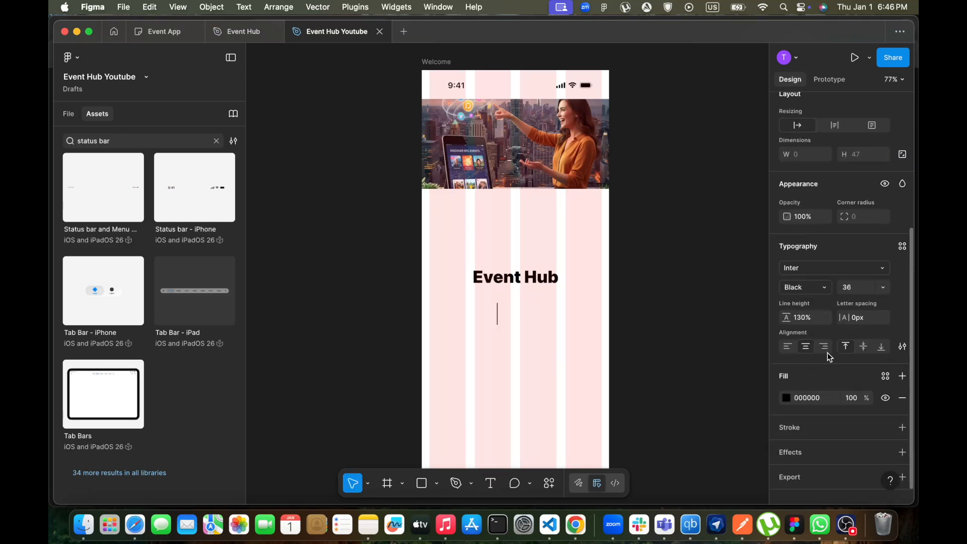
pyautogui.click(881, 288)
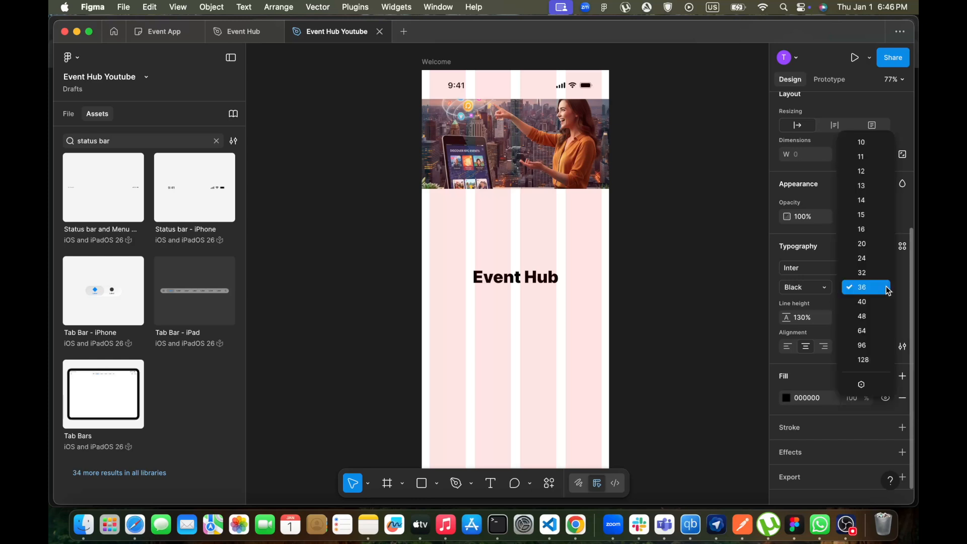
pyautogui.click(866, 229)
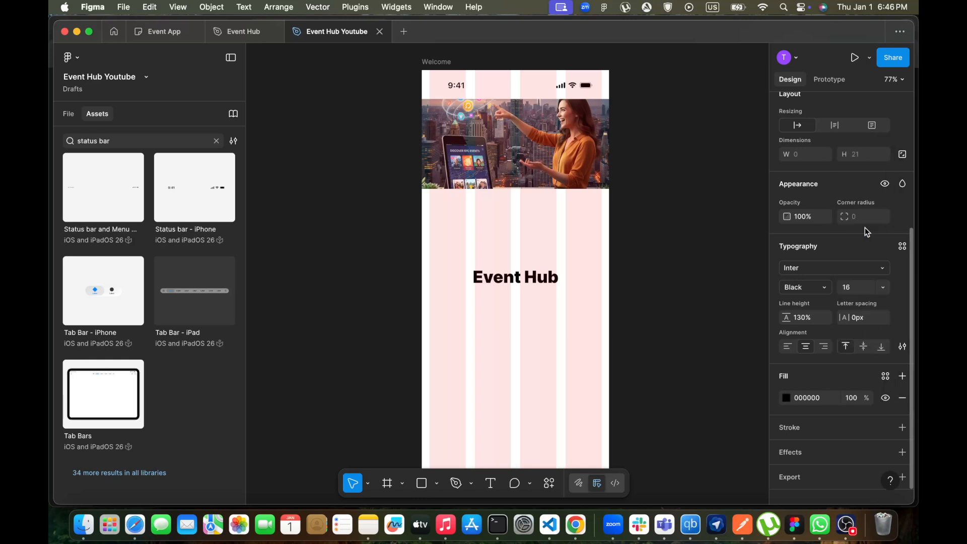
pyautogui.click(826, 291)
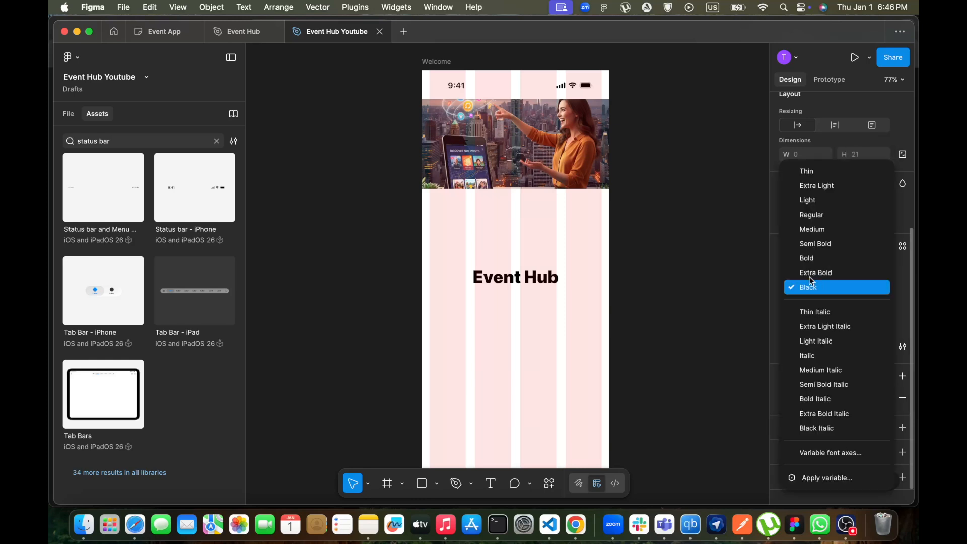
pyautogui.click(804, 216)
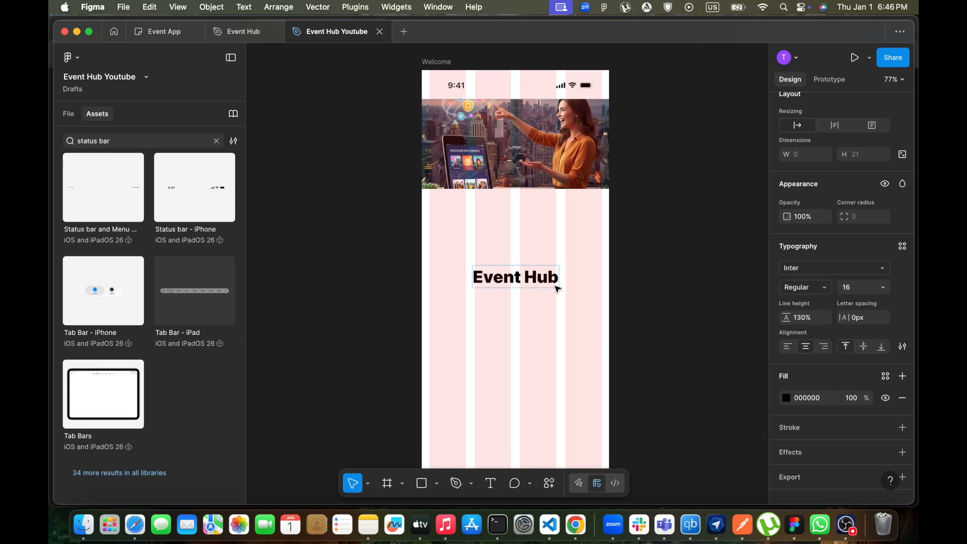
pyautogui.click(489, 314)
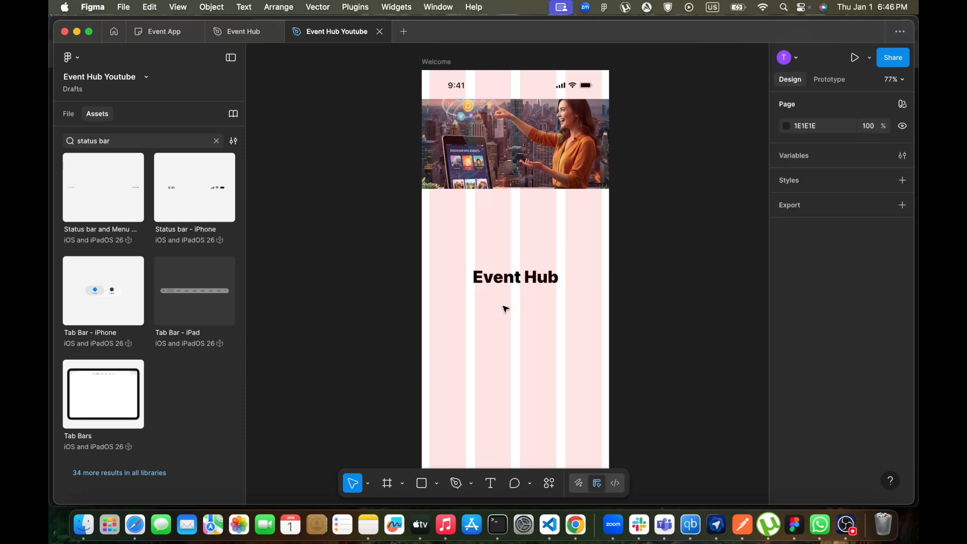
# Create a text layer below the heading, checking the reference, and enter "Find events near you"
pyautogui.press('t')
pyautogui.click(489, 311)
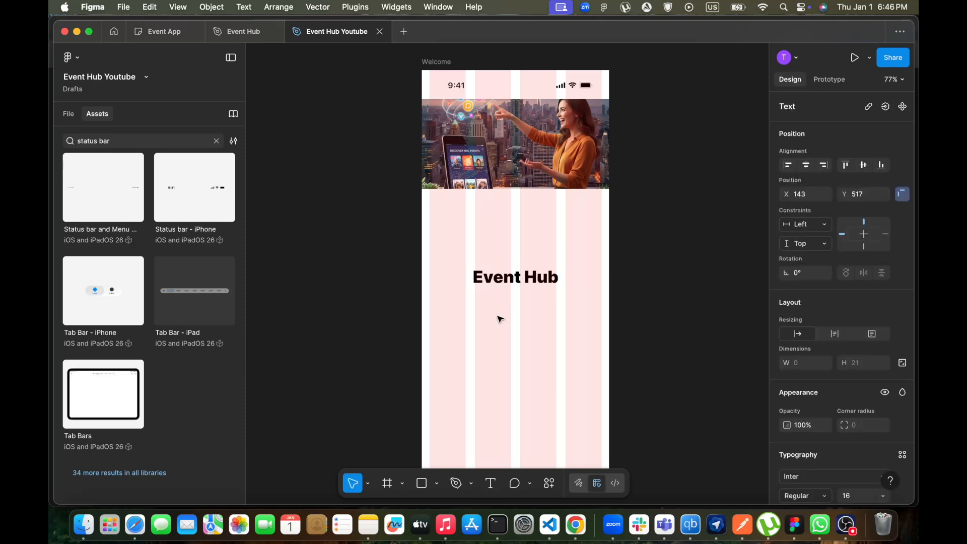
pyautogui.scroll(-4, 802, 361)
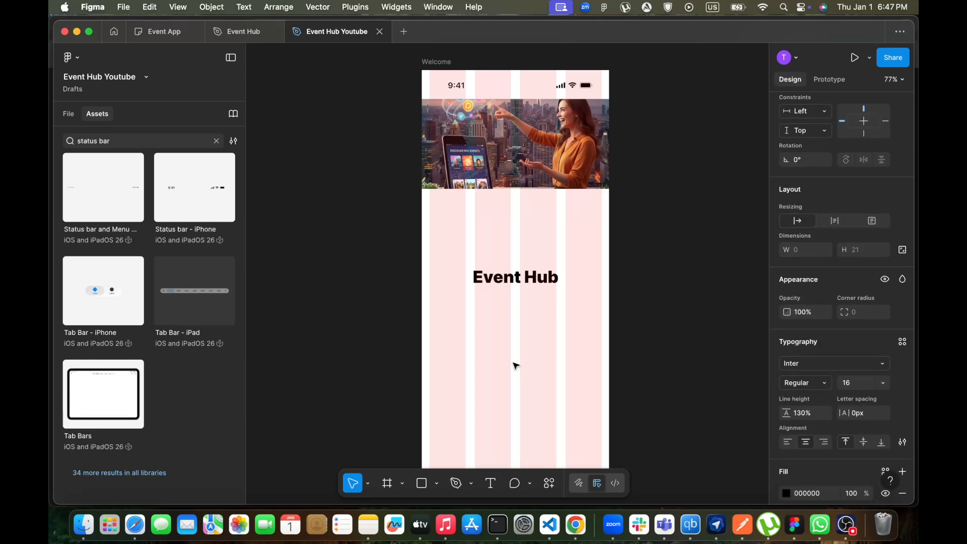
pyautogui.click(238, 32)
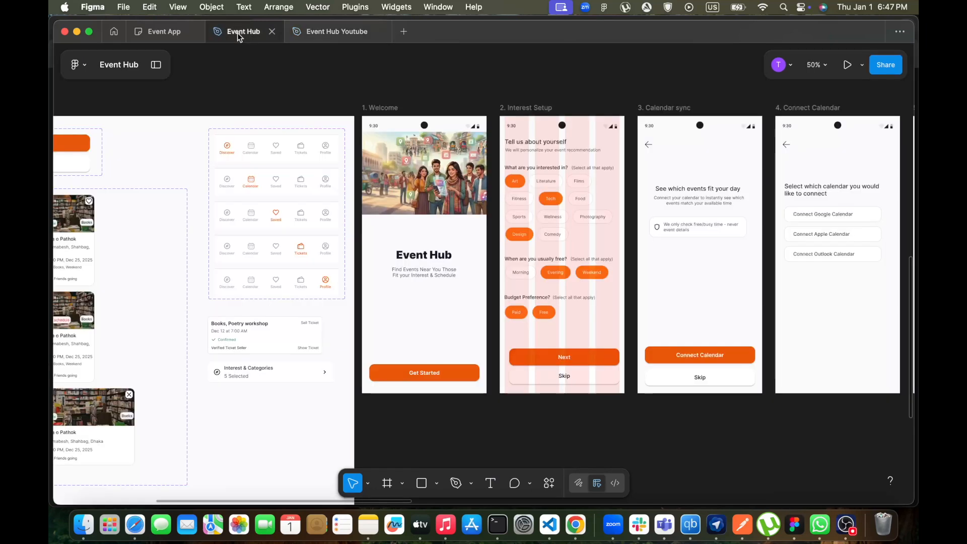
pyautogui.click(345, 34)
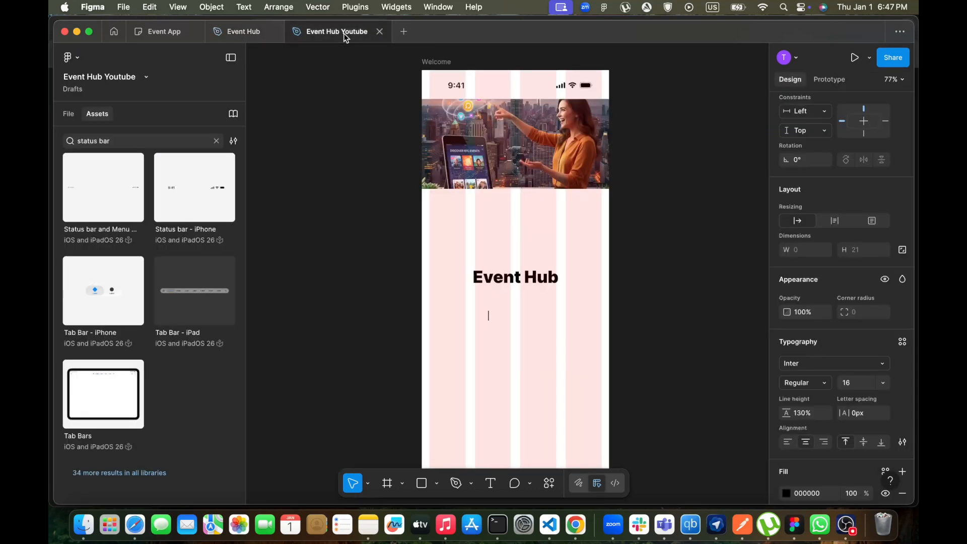
pyautogui.write('Find Events new')
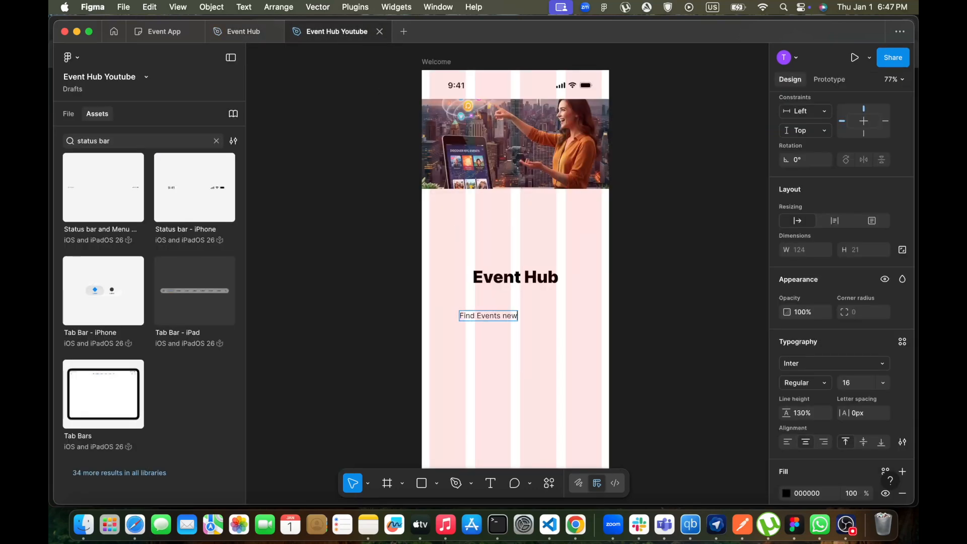
pyautogui.write('a')
pyautogui.press('BackSpace')
pyautogui.press('BackSpace')
pyautogui.press('BackSpace')
pyautogui.press('BackSpace')
pyautogui.press('BackSpace')
pyautogui.press('BackSpace')
pyautogui.press('BackSpace')
pyautogui.press('BackSpace')
pyautogui.press('BackSpace')
pyautogui.press('BackSpace')
pyautogui.press('BackSpace')
pyautogui.write('events new')
pyautogui.press('BackSpace')
pyautogui.write('ar you')
# Compare with the reference and complete the subtitle as "Find events near you, those fit your interest and schedule", fixing typos
pyautogui.click(233, 33)
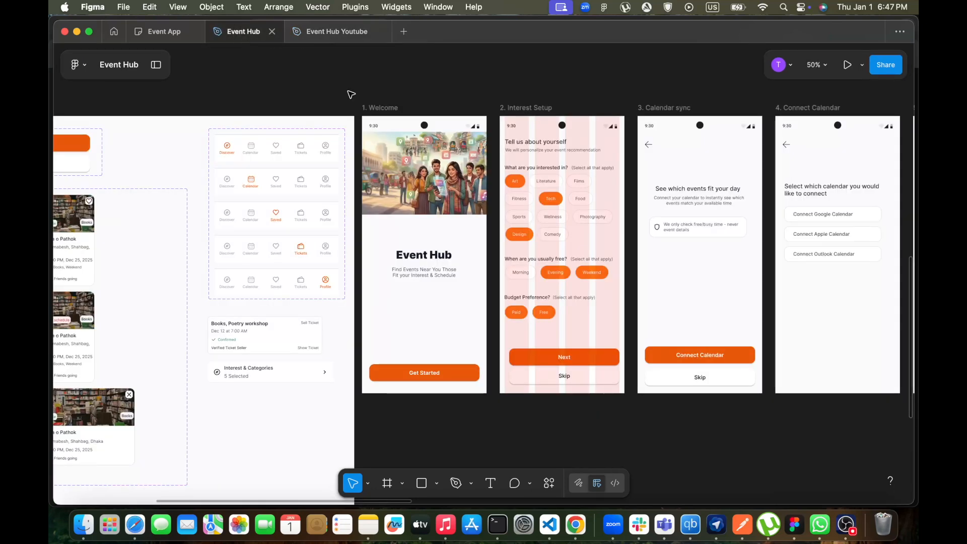
pyautogui.click(318, 35)
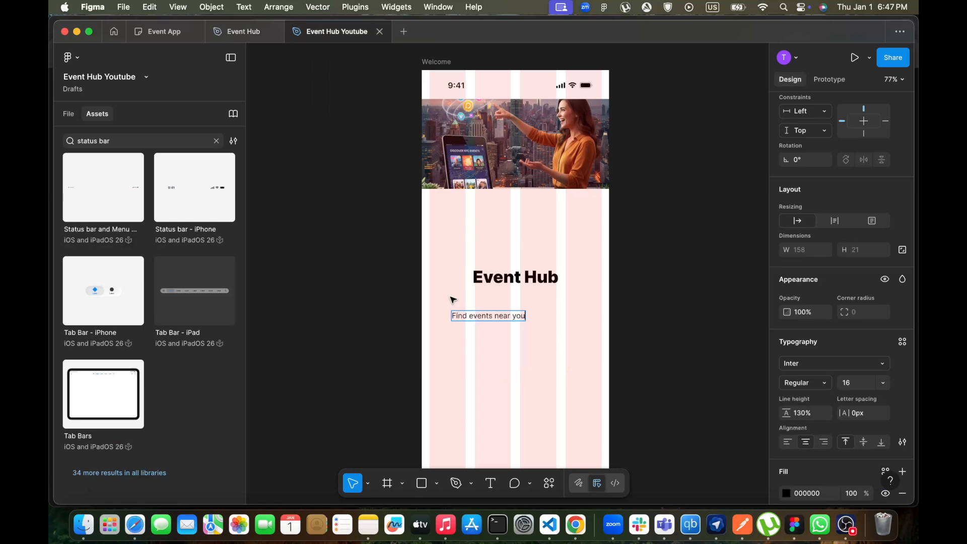
pyautogui.write(', those fit your')
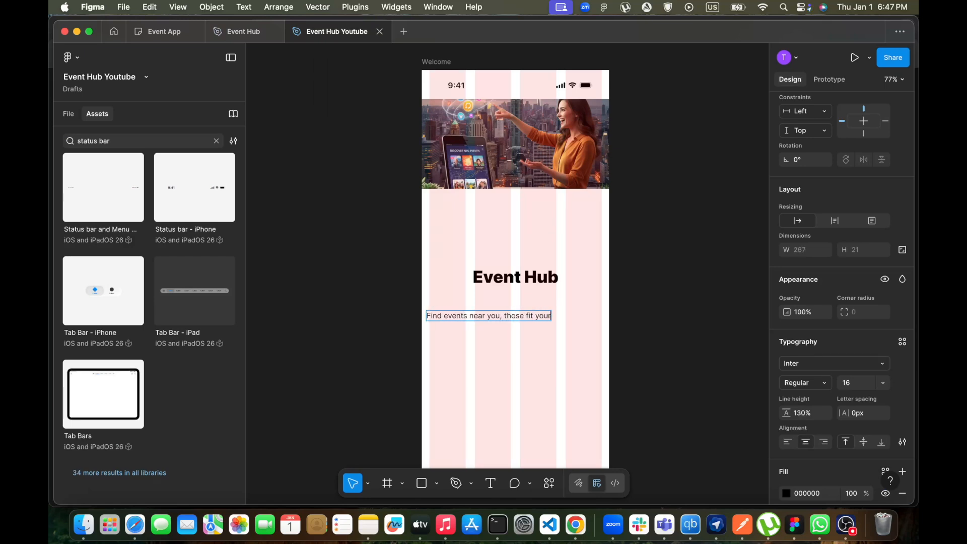
pyautogui.write(' intereste and')
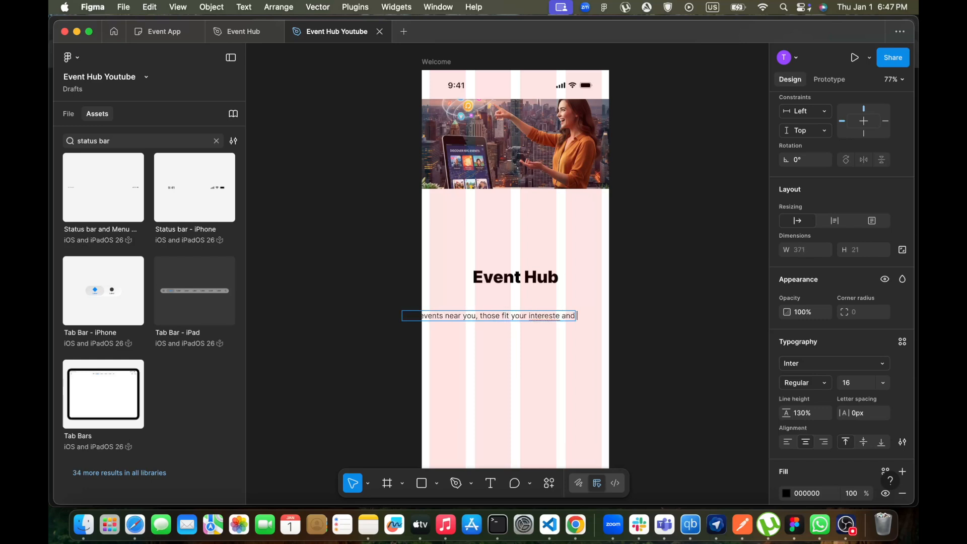
pyautogui.write(' soedule')
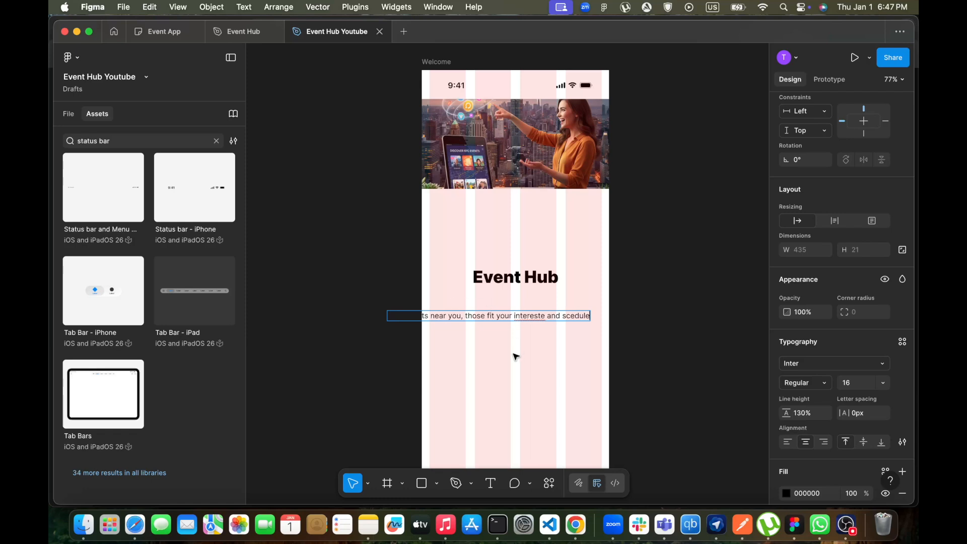
pyautogui.doubleClick(533, 313)
pyautogui.write('interest')
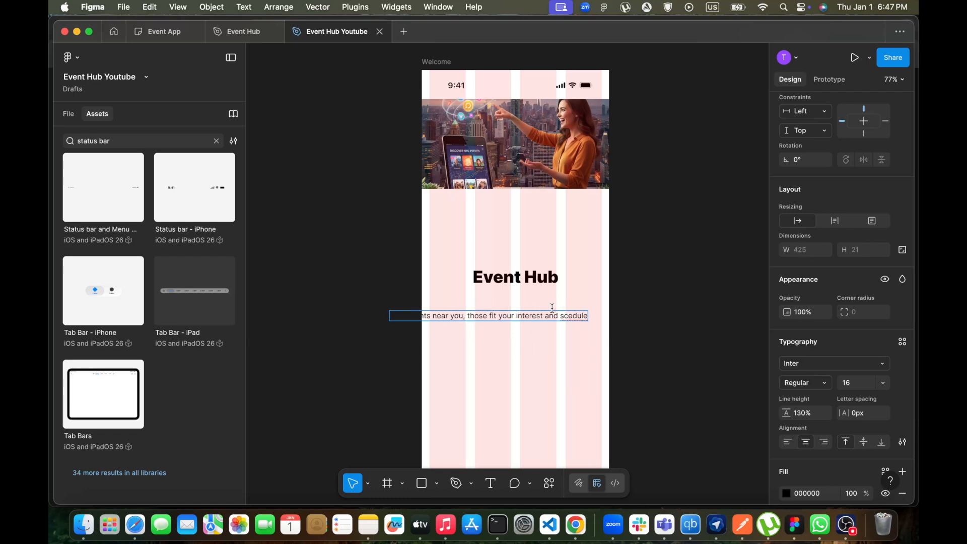
pyautogui.click(567, 316)
pyautogui.write('h')
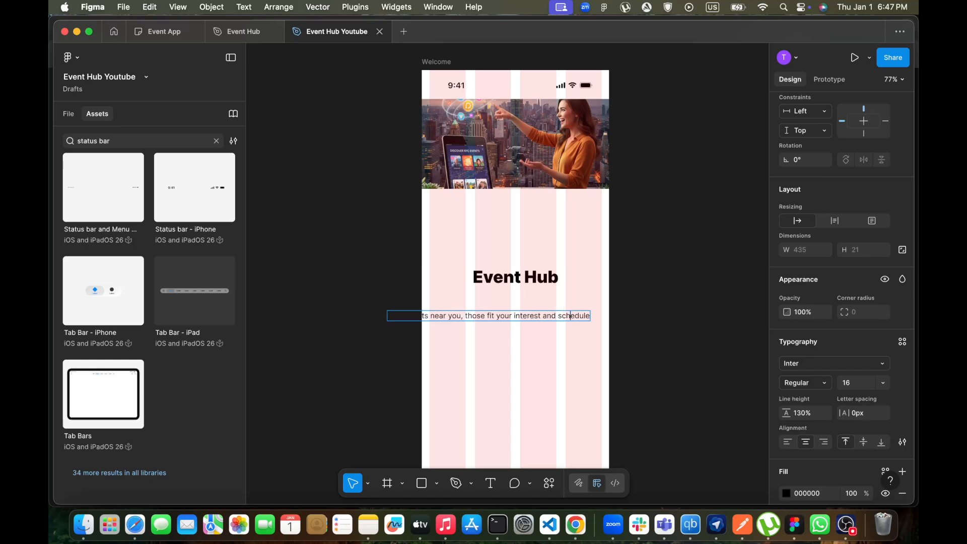
pyautogui.press('Escape')
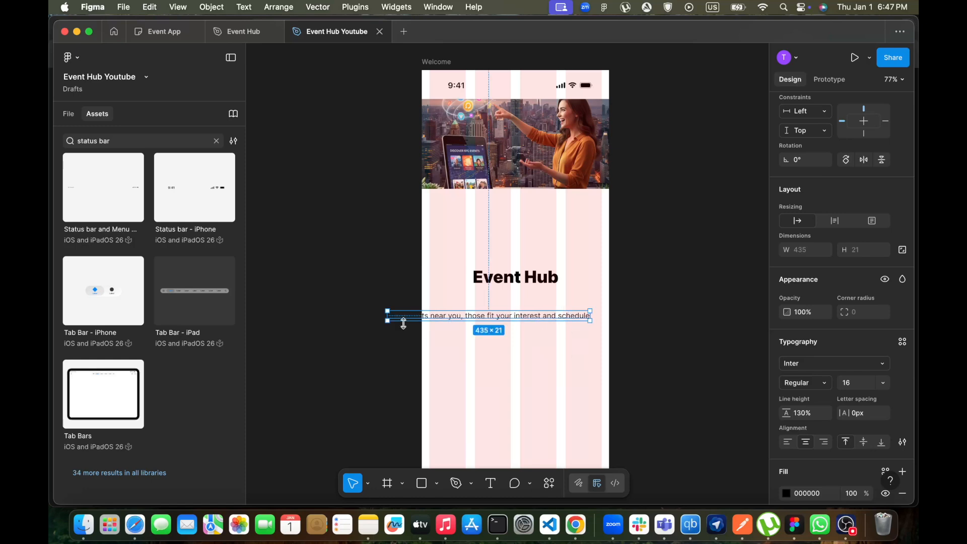
# Narrow the subtitle text box to about 222 px wide so it wraps onto two lines, and center-align its text
pyautogui.moveTo(387, 317); pyautogui.dragTo(467, 312)
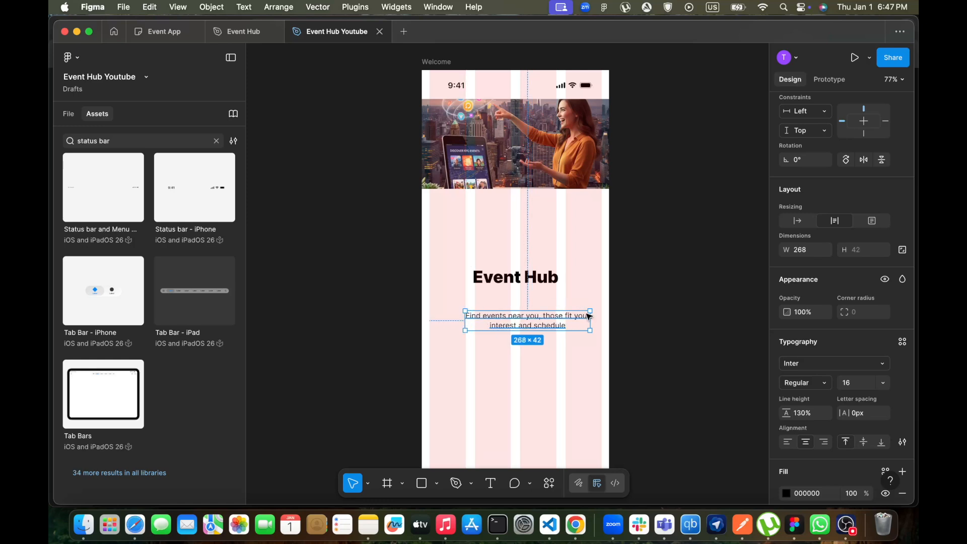
pyautogui.moveTo(590, 318); pyautogui.dragTo(570, 316)
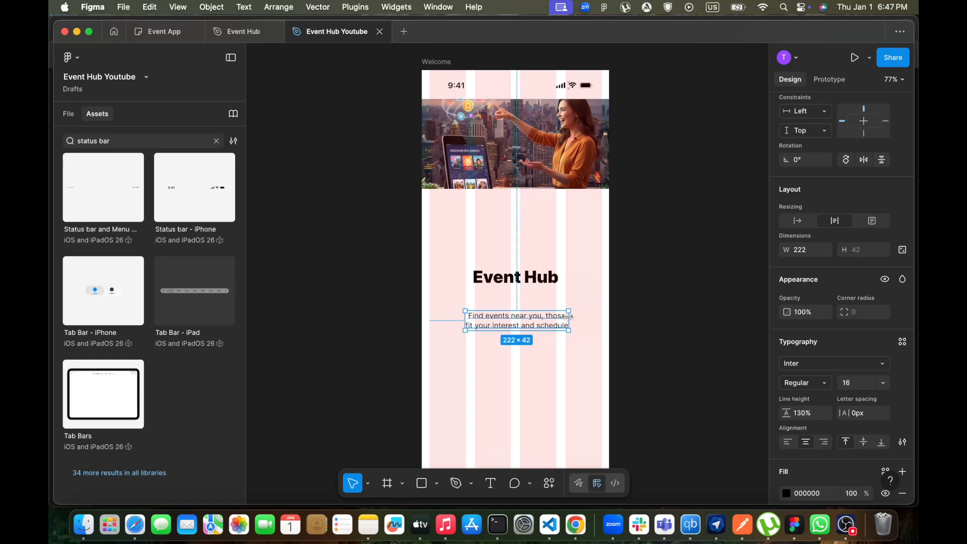
pyautogui.click(789, 443)
pyautogui.click(806, 443)
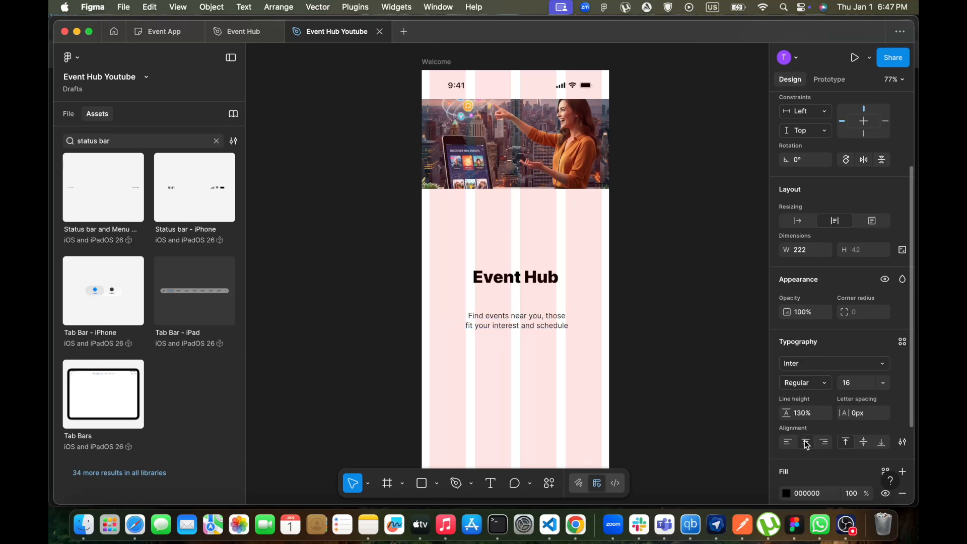
# Move the subtitle up so it sits just below the "Event Hub" heading
pyautogui.moveTo(513, 323); pyautogui.dragTo(511, 308)
pyautogui.click(557, 374)
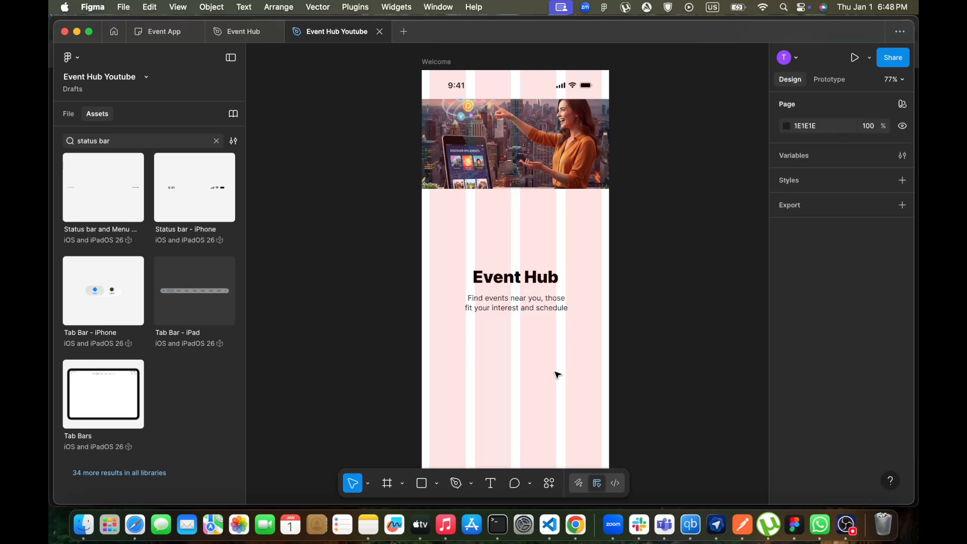
pyautogui.click(533, 308)
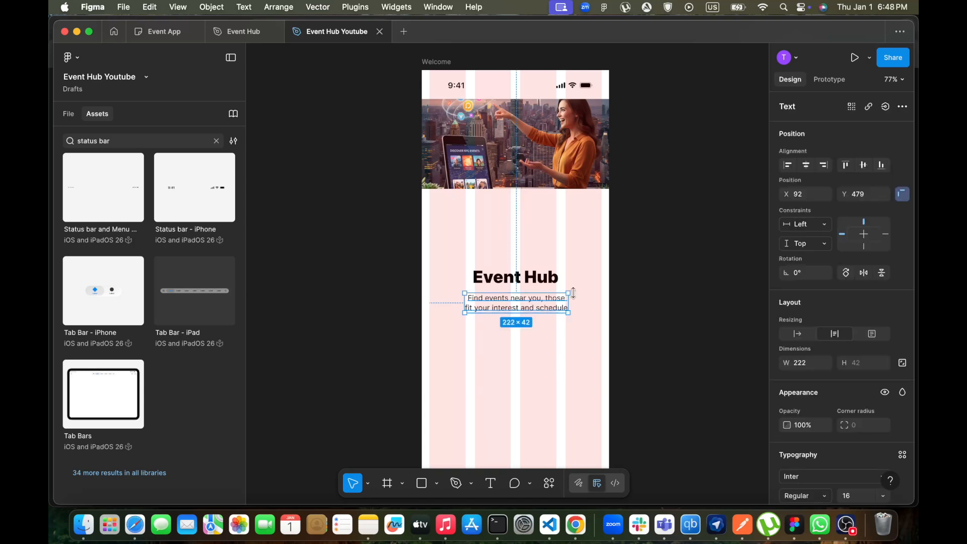
pyautogui.scroll(-2, 865, 402)
pyautogui.scroll(2, 865, 402)
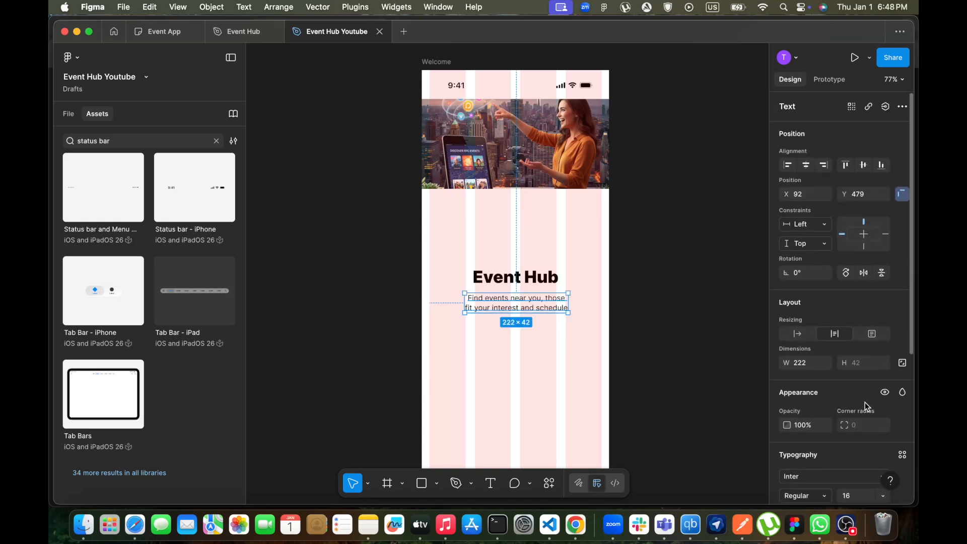
pyautogui.scroll(-5, 846, 301)
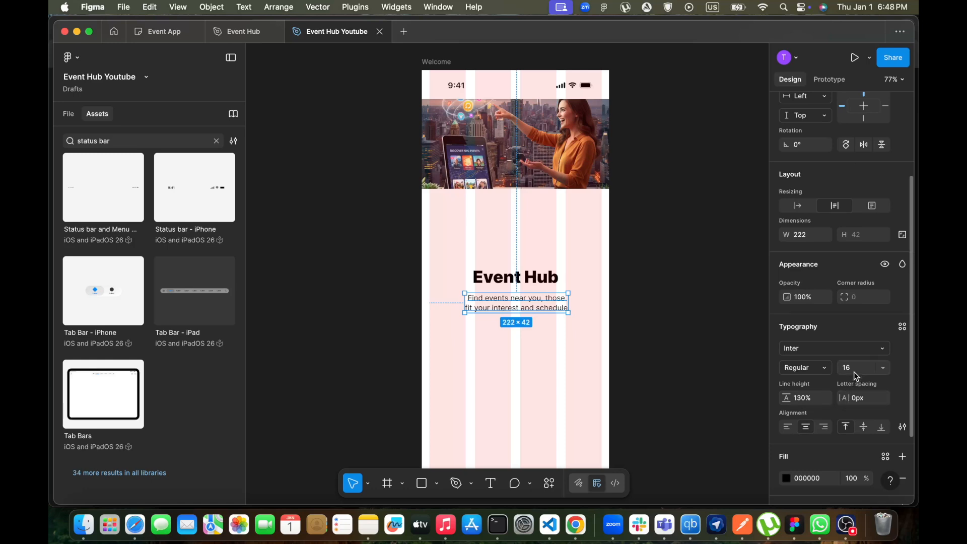
pyautogui.scroll(-3, 824, 400)
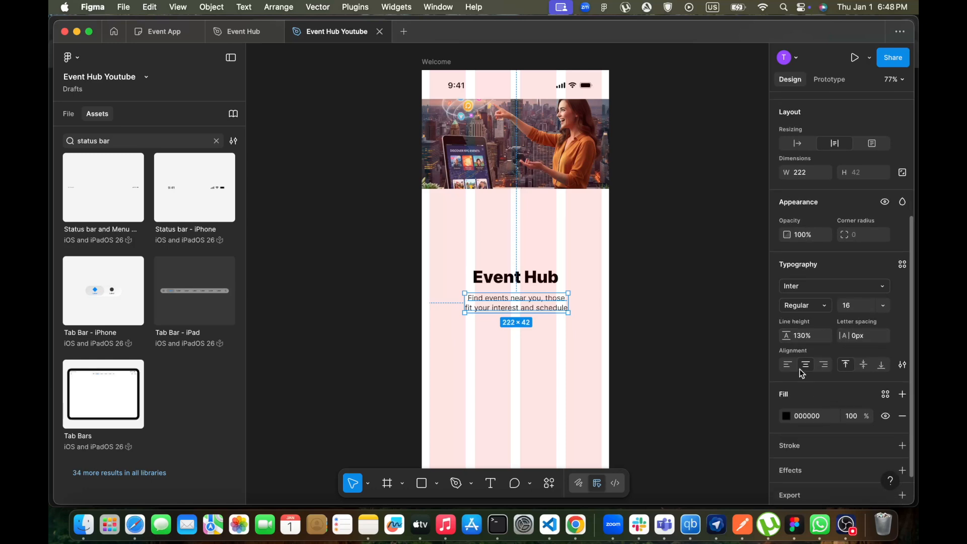
pyautogui.click(569, 365)
pyautogui.click(525, 282)
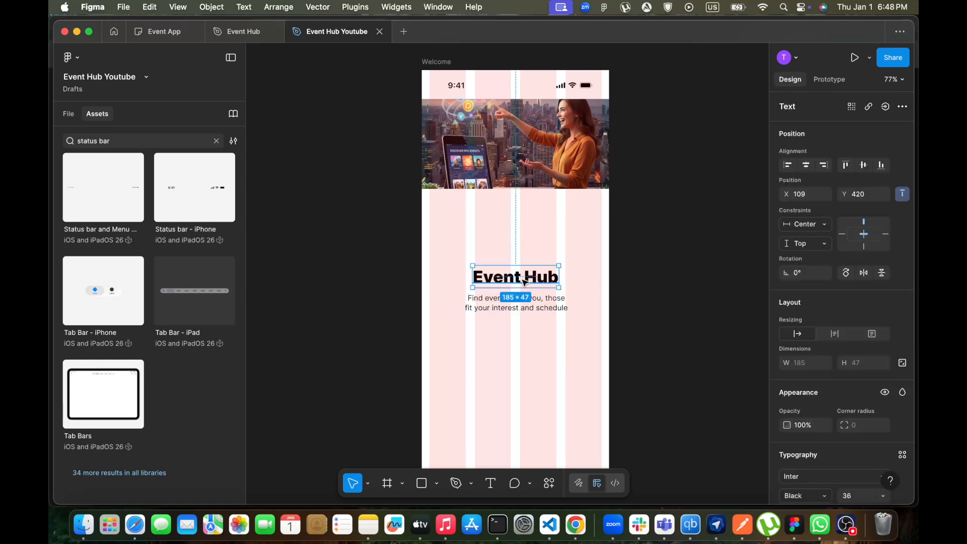
pyautogui.click(533, 343)
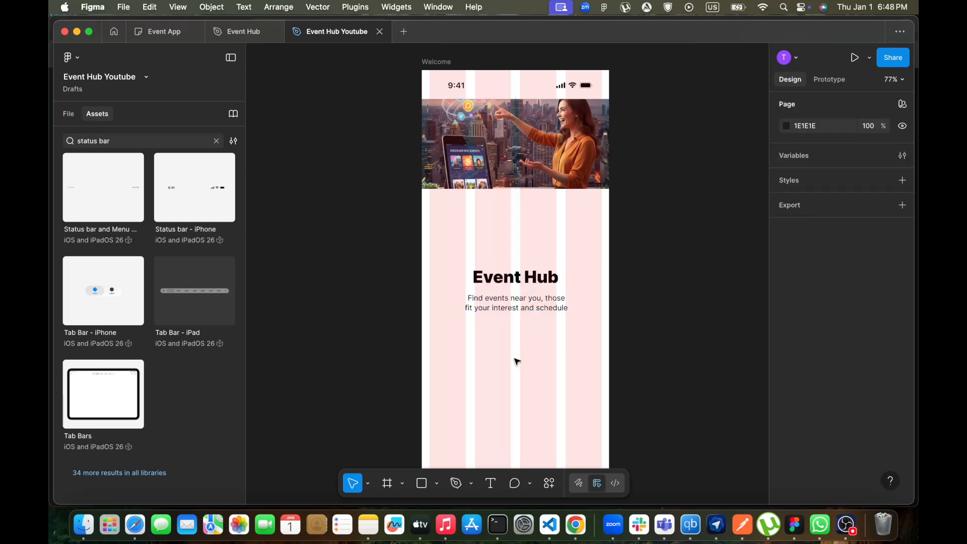
# Select the heading and subtitle together and wrap them in a vertical auto layout
pyautogui.click(521, 286)
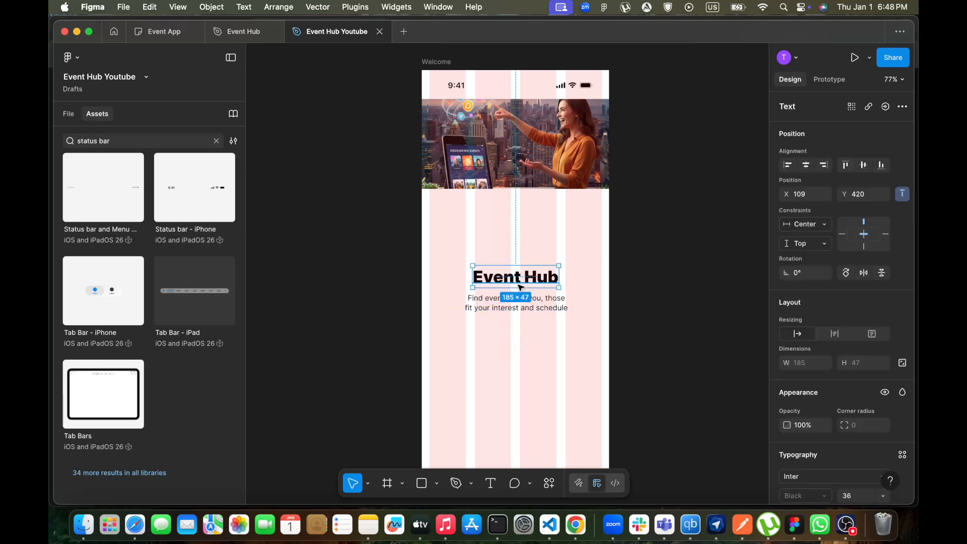
pyautogui.keyDown('shift'); pyautogui.click(549, 304); pyautogui.keyUp('shift')
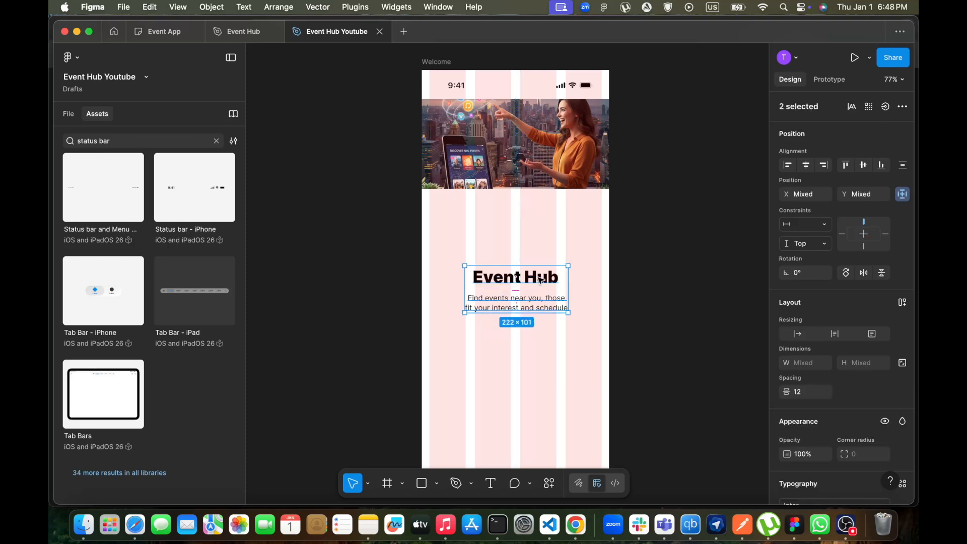
pyautogui.keyDown('shift'); pyautogui.click(542, 305); pyautogui.keyUp('shift')
pyautogui.keyDown('shift'); pyautogui.click(543, 305); pyautogui.keyUp('shift')
pyautogui.hotkey('shift', 'a')
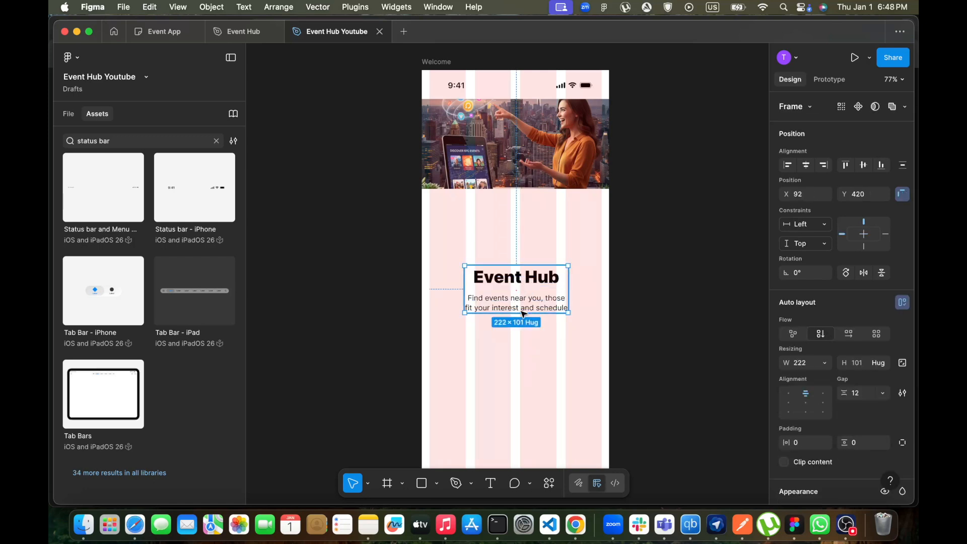
# Center the heading-and-subtitle auto layout frame horizontally and vertically within the Welcome frame
pyautogui.click(524, 361)
pyautogui.moveTo(536, 295)
pyautogui.mouseDown()
pyautogui.moveTo(537, 332)
pyautogui.moveTo(536, 301)
pyautogui.mouseUp()
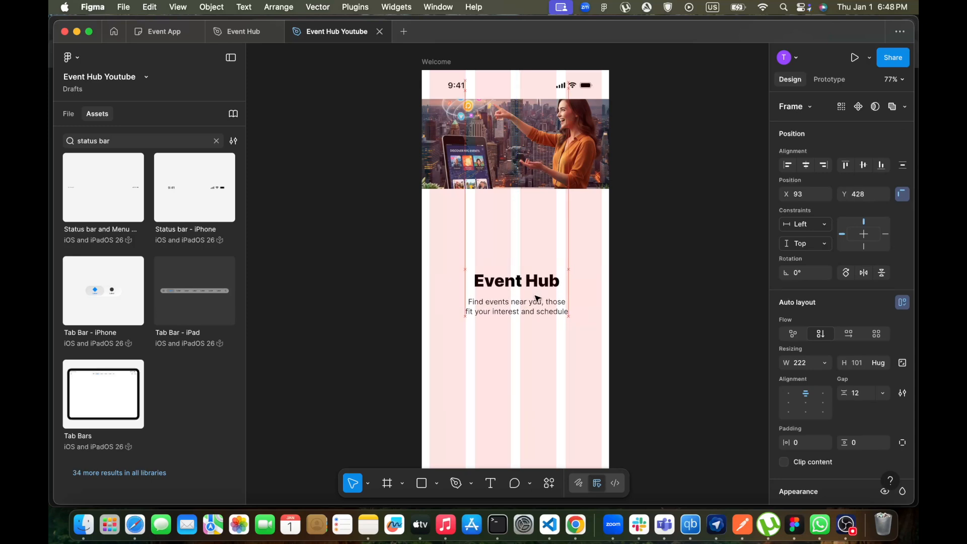
pyautogui.click(538, 361)
pyautogui.scroll(-5, 537, 361)
pyautogui.scroll(2, 535, 302)
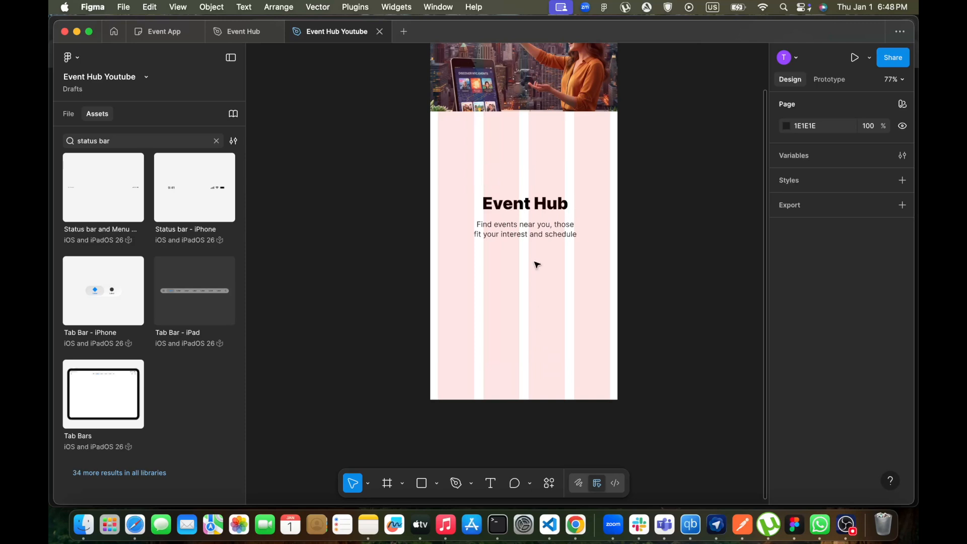
pyautogui.click(535, 217)
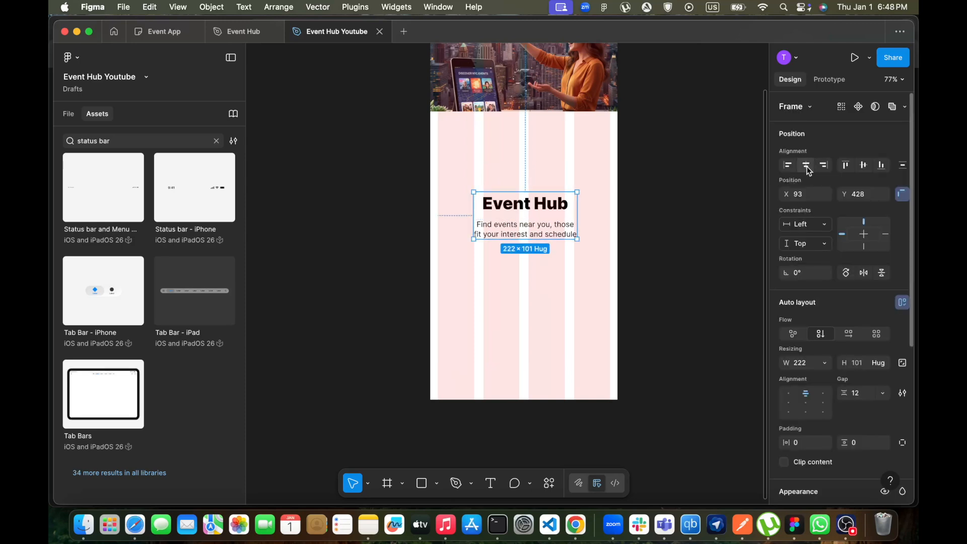
pyautogui.click(808, 169)
pyautogui.click(863, 165)
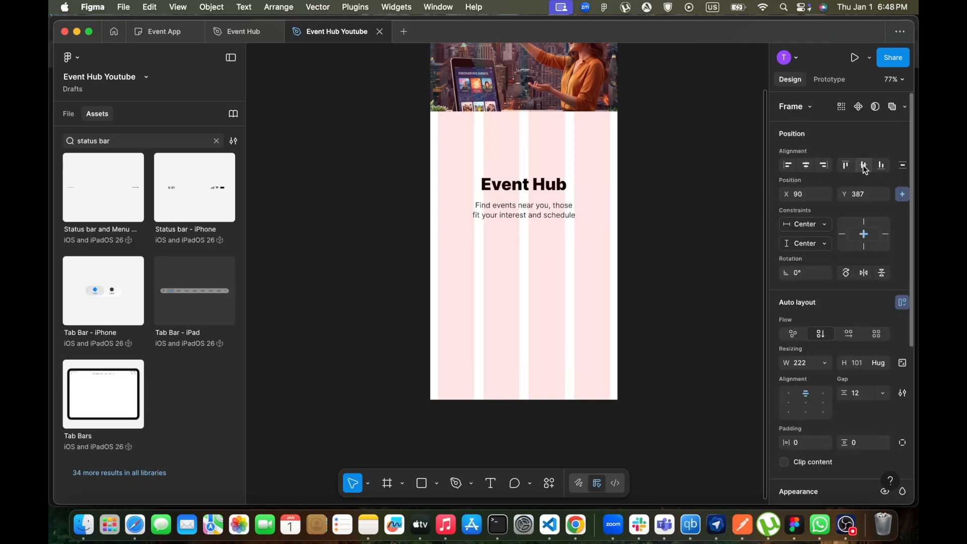
pyautogui.scroll(5, 531, 296)
pyautogui.hscroll(-2, 531, 296)
pyautogui.scroll(-5, 531, 296)
pyautogui.hscroll(1, 531, 297)
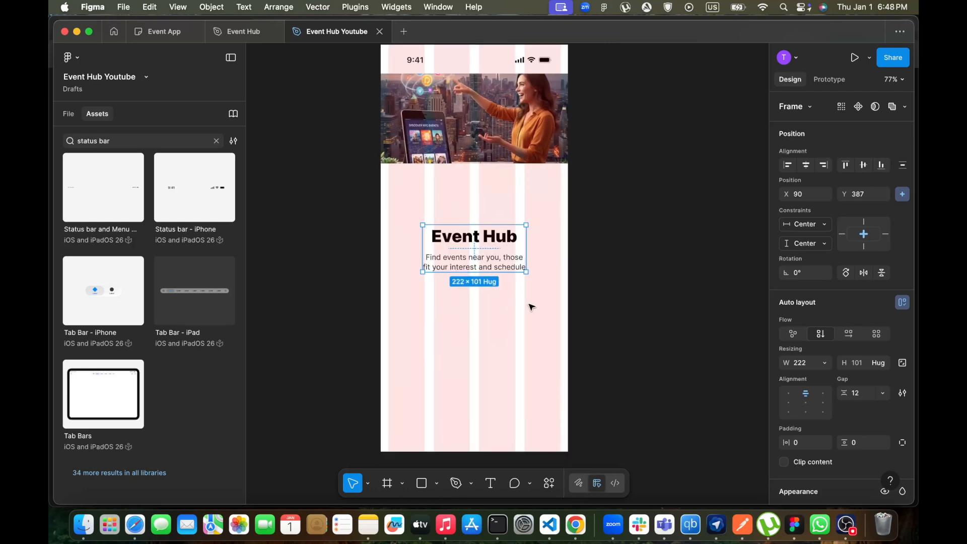
pyautogui.click(529, 357)
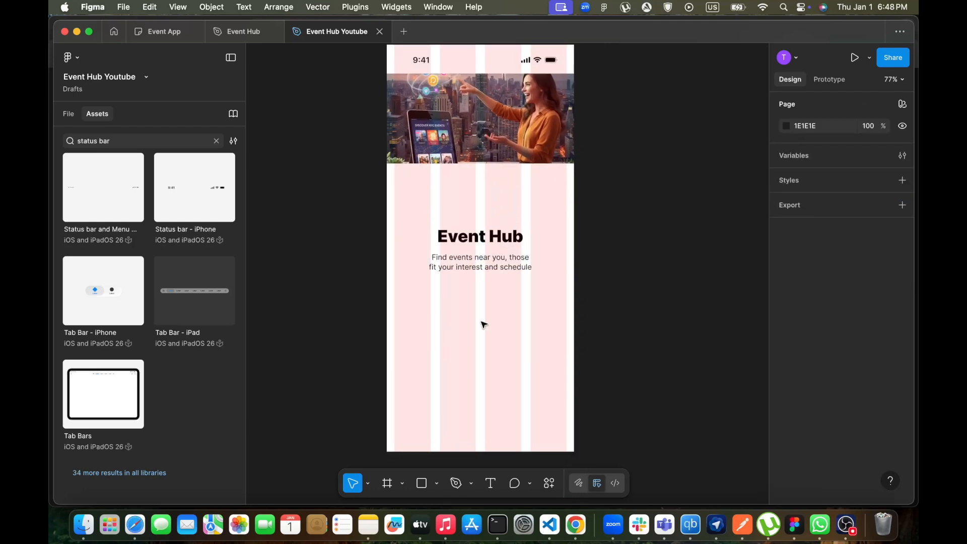
# Compare the Welcome frame with the reference design in the other tabs
pyautogui.click(246, 36)
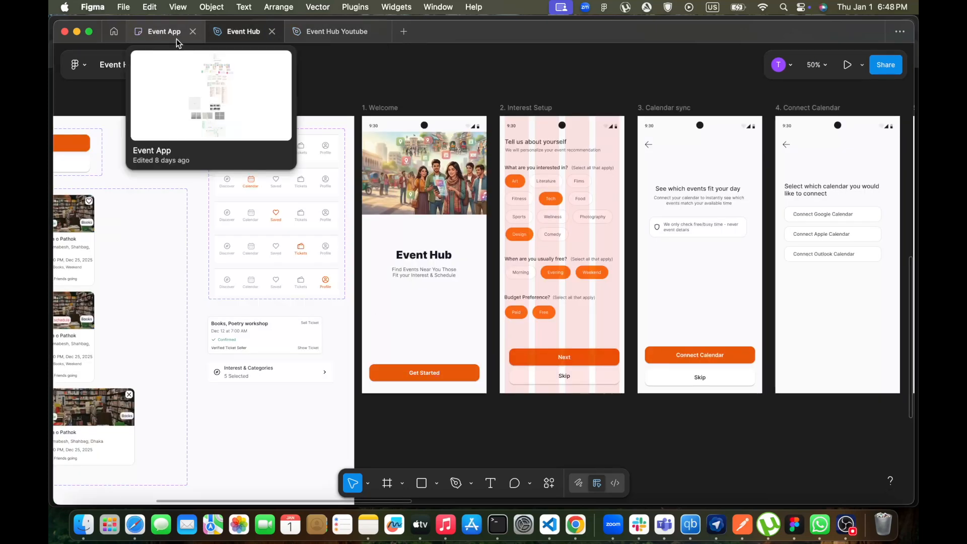
pyautogui.click(323, 32)
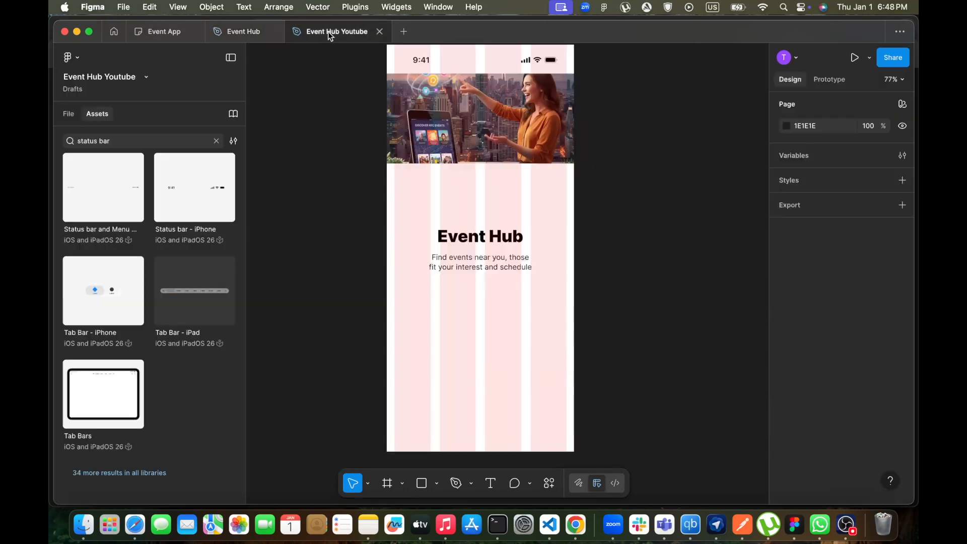
pyautogui.hscroll(-1, 522, 356)
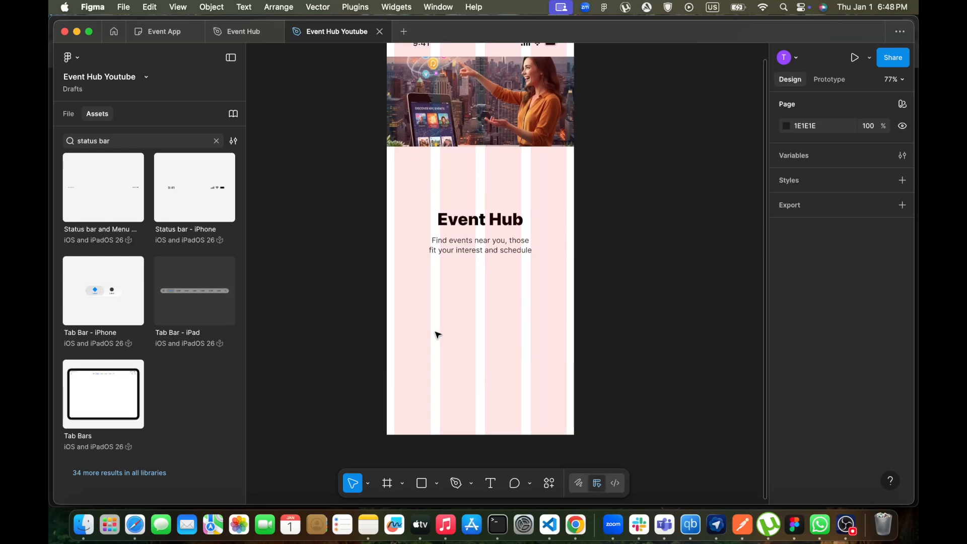
# Add a "Get Started" text near the bottom of the Welcome frame and center it horizontally
pyautogui.press('t')
pyautogui.click(458, 373)
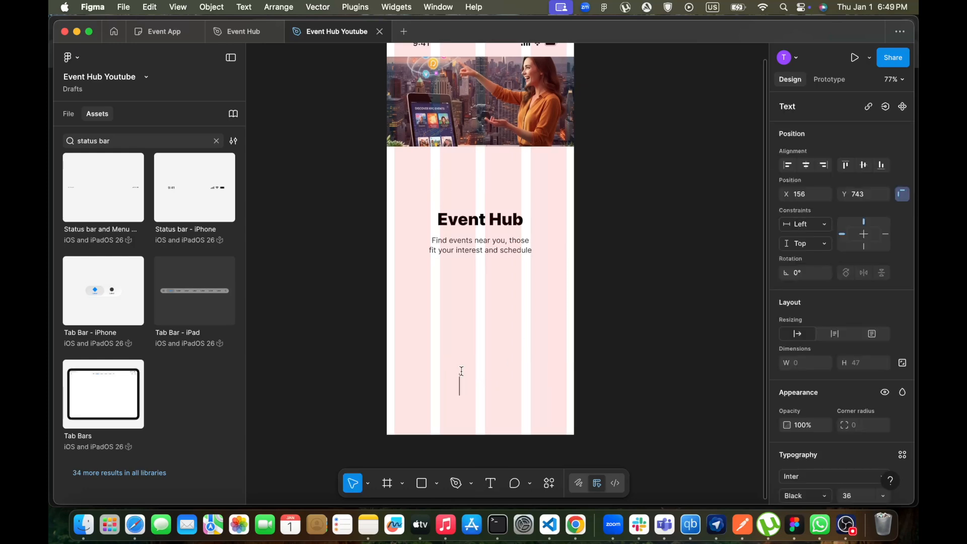
pyautogui.write('Get Started')
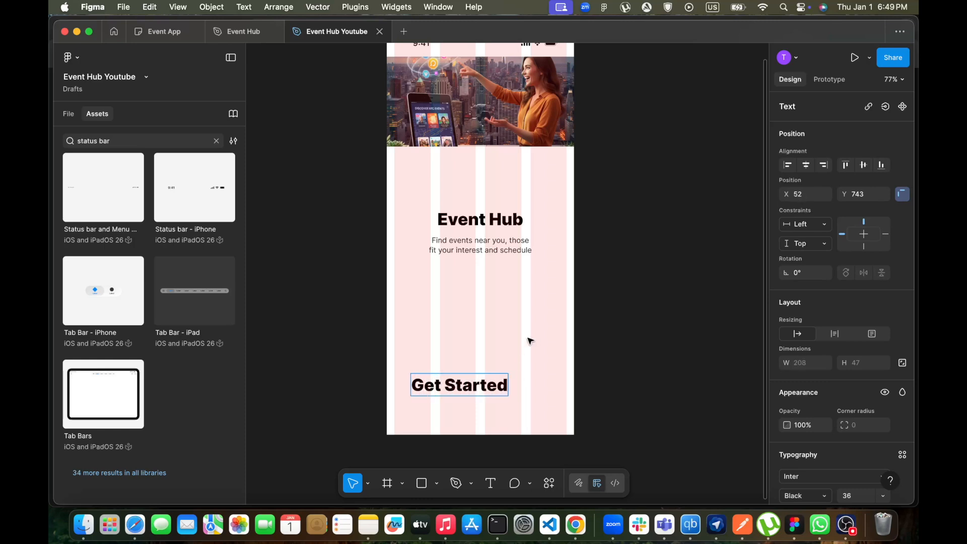
pyautogui.press('Escape')
pyautogui.moveTo(483, 383); pyautogui.dragTo(501, 375)
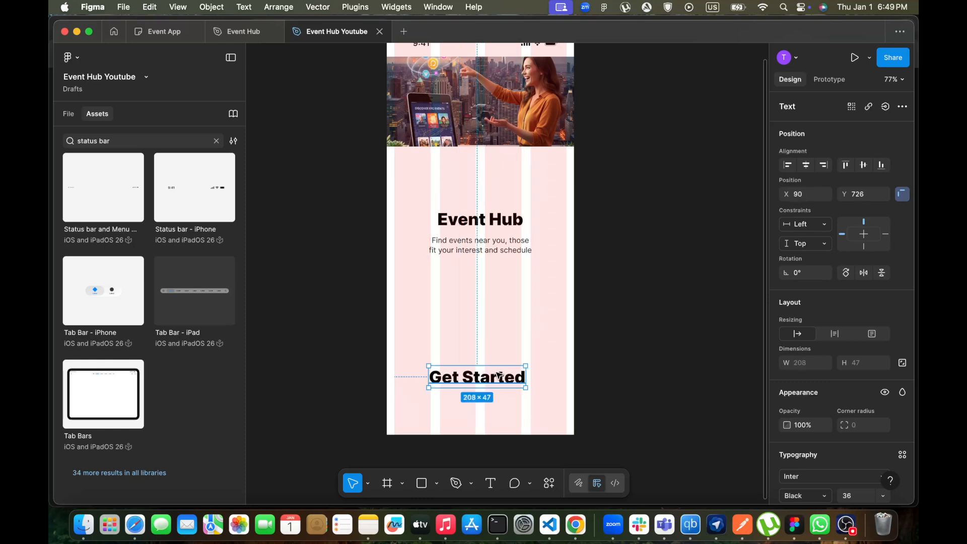
# Set the Get Started text to font size 20 and weight Semi Bold
pyautogui.scroll(-5, 841, 325)
pyautogui.scroll(-3, 841, 325)
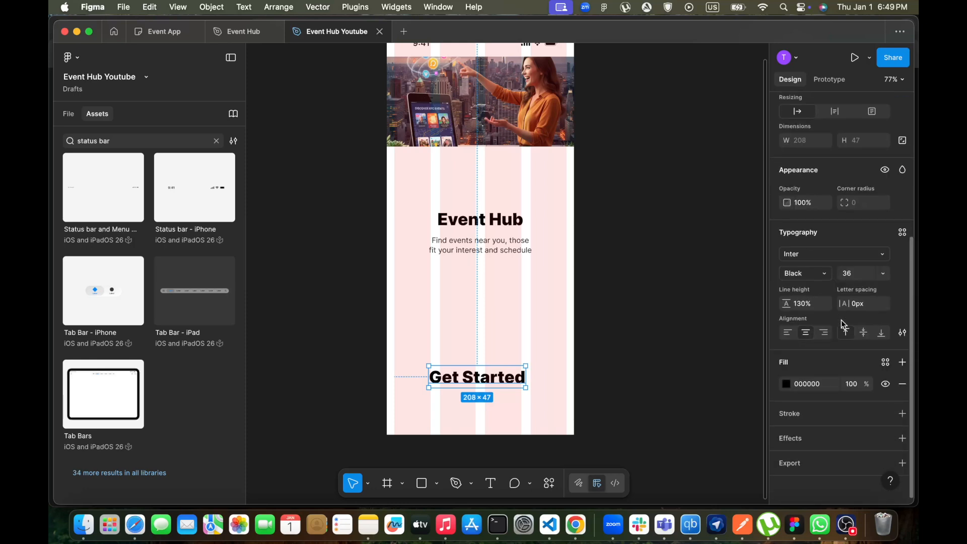
pyautogui.click(883, 274)
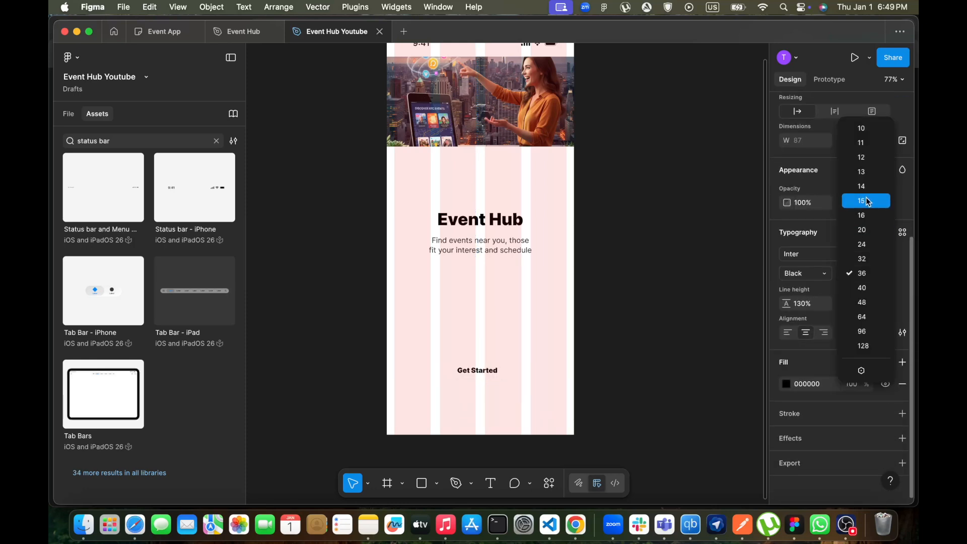
pyautogui.click(862, 229)
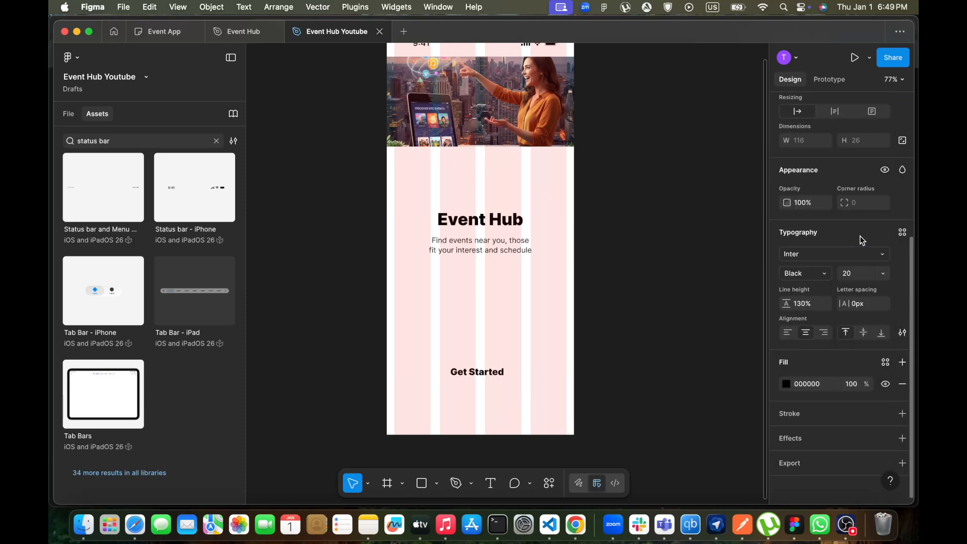
pyautogui.click(825, 274)
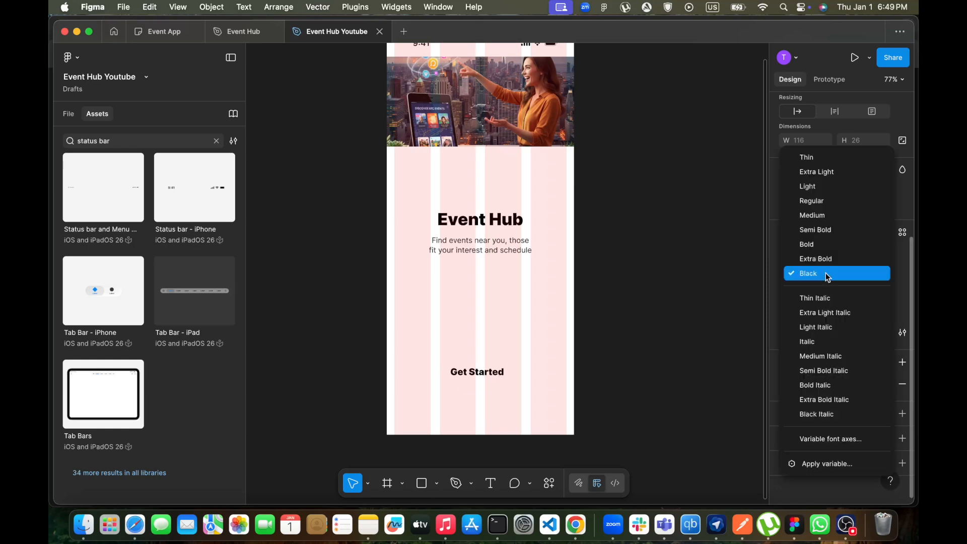
pyautogui.click(820, 231)
# Wrap the Get Started text in an auto layout frame
pyautogui.click(532, 411)
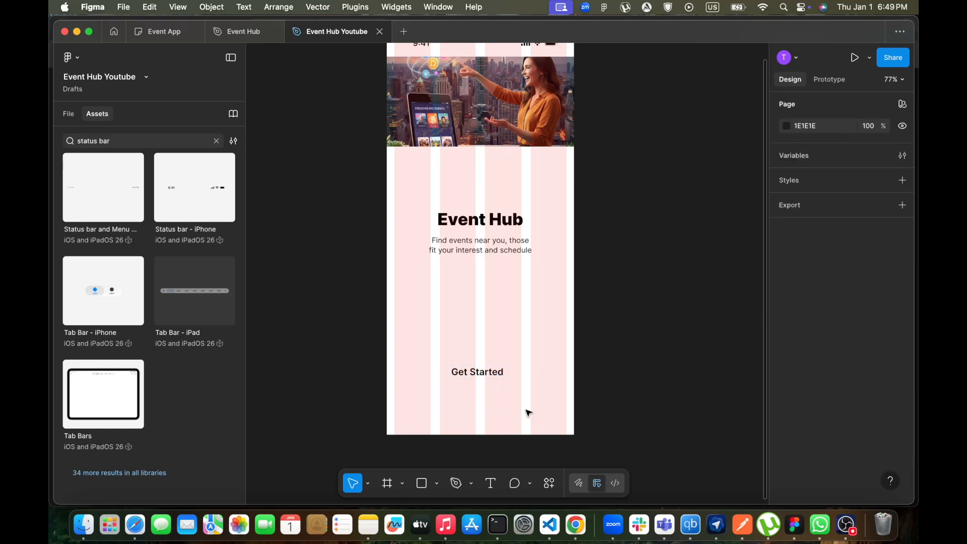
pyautogui.click(474, 373)
pyautogui.hotkey('shift', 'a')
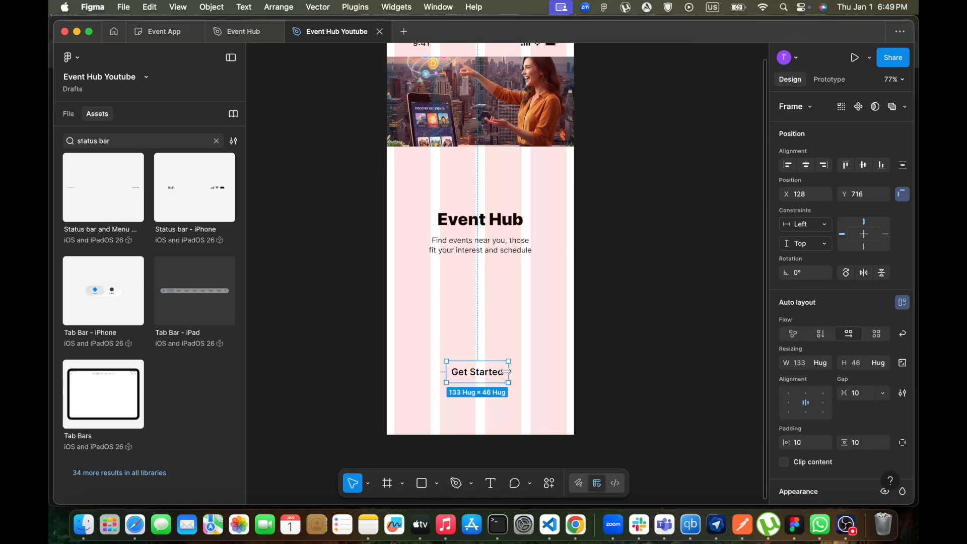
# Stretch the button frame to about 370 px wide and move it slightly lower in the Welcome frame
pyautogui.moveTo(508, 372); pyautogui.dragTo(567, 373)
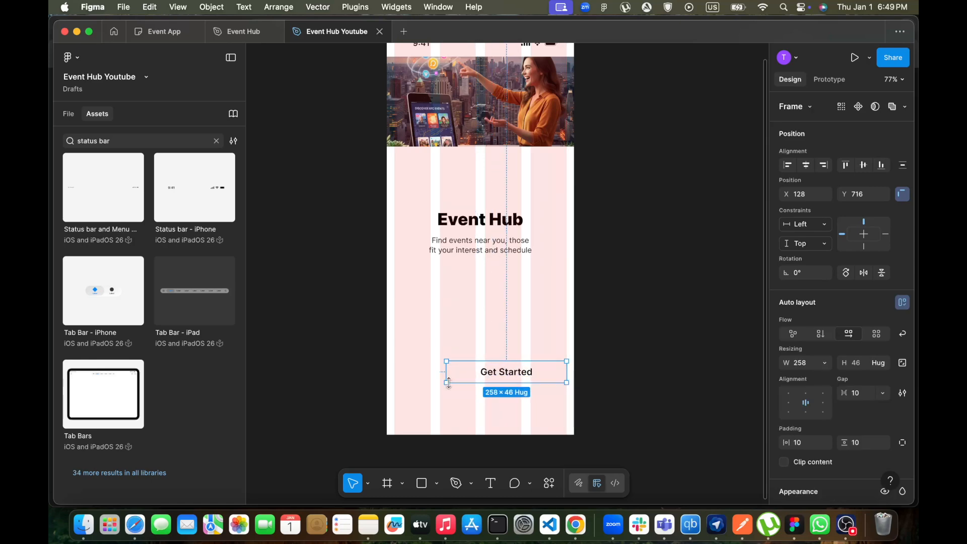
pyautogui.moveTo(447, 372); pyautogui.dragTo(398, 371)
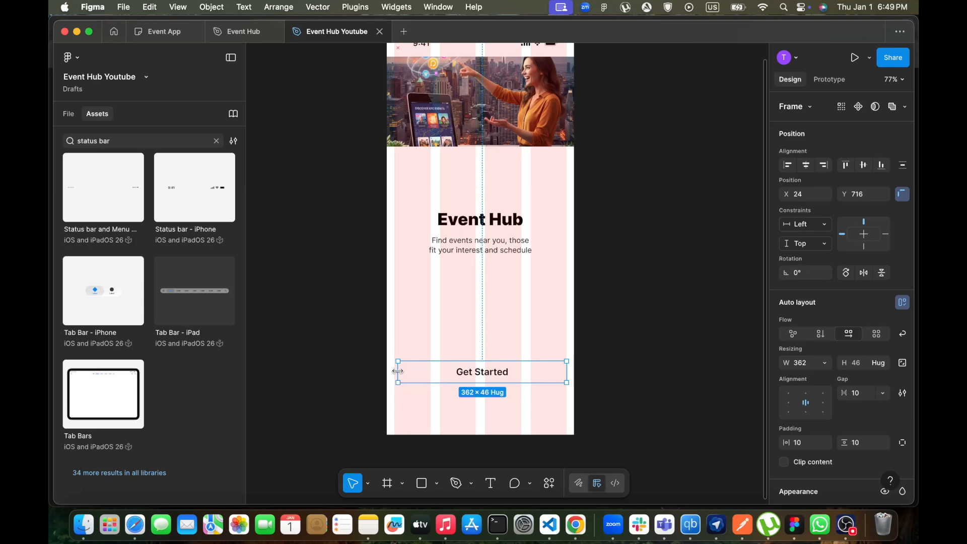
pyautogui.moveTo(395, 371); pyautogui.dragTo(394, 371)
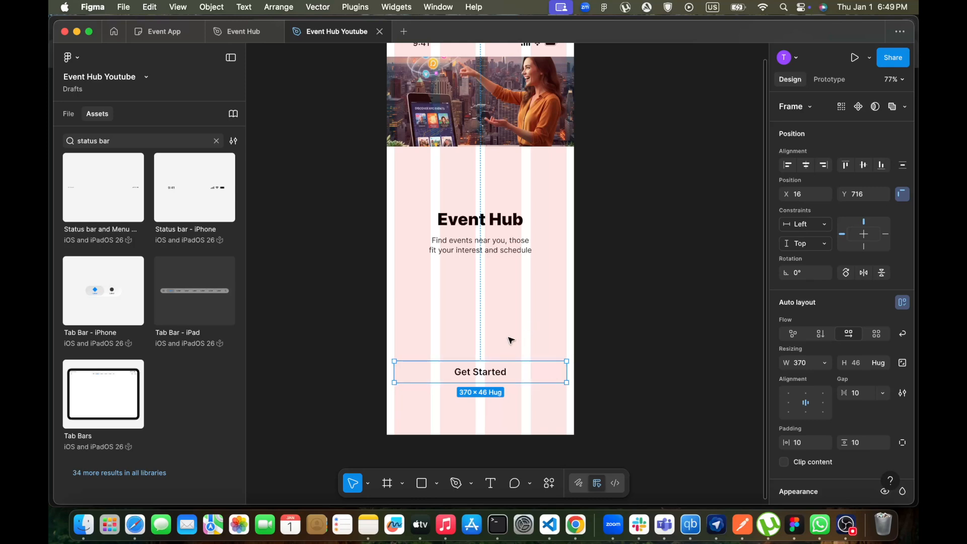
pyautogui.moveTo(511, 379); pyautogui.dragTo(511, 394)
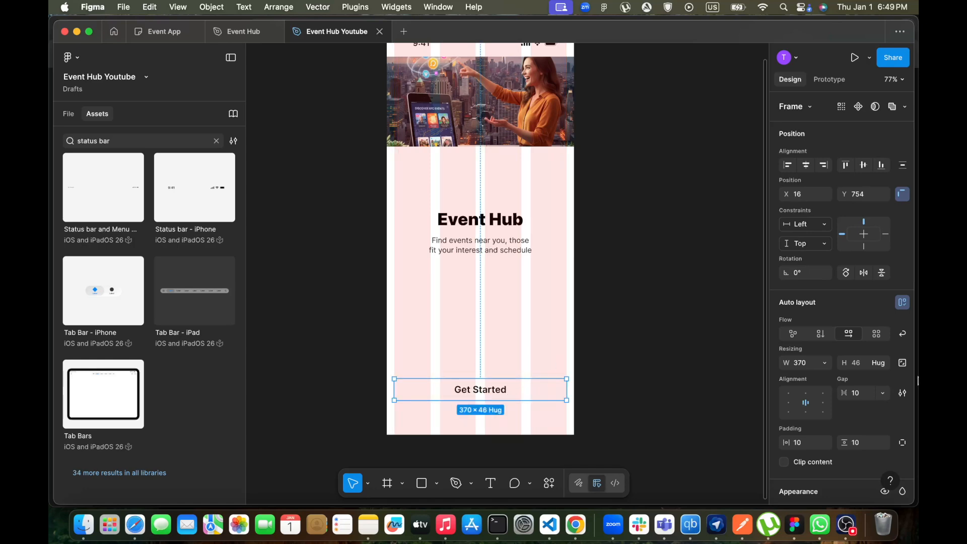
pyautogui.scroll(-5, 854, 382)
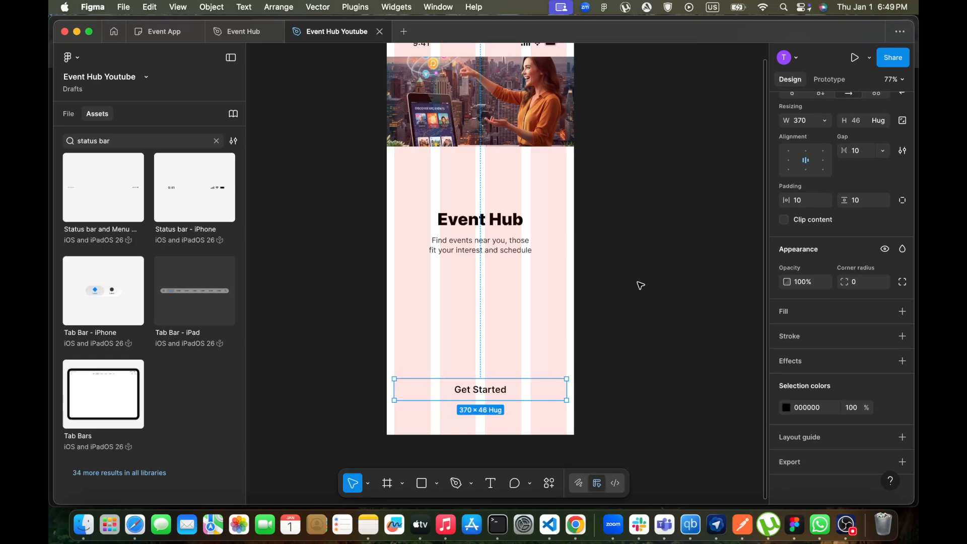
pyautogui.scroll(10, 678, 297)
pyautogui.scroll(-15, 678, 297)
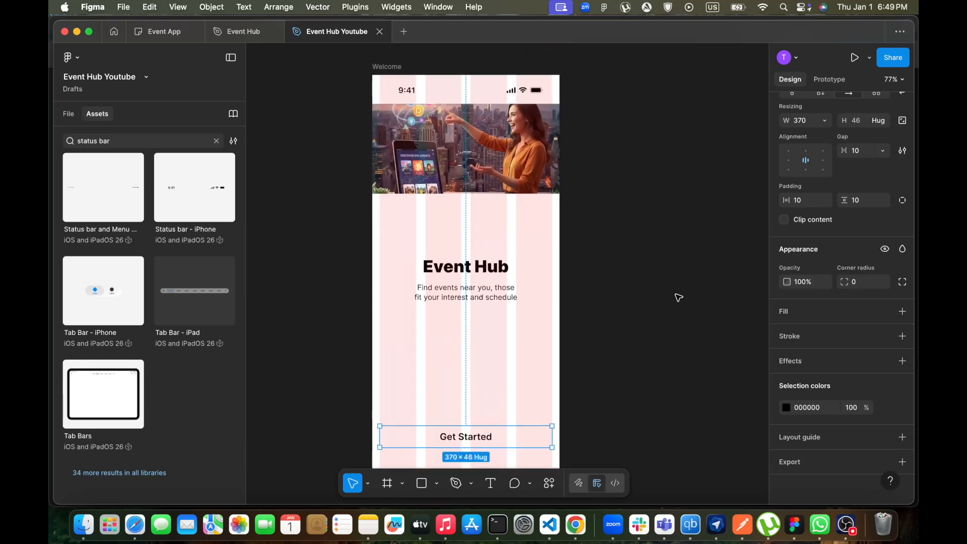
pyautogui.scroll(5, 677, 297)
pyautogui.click(686, 252)
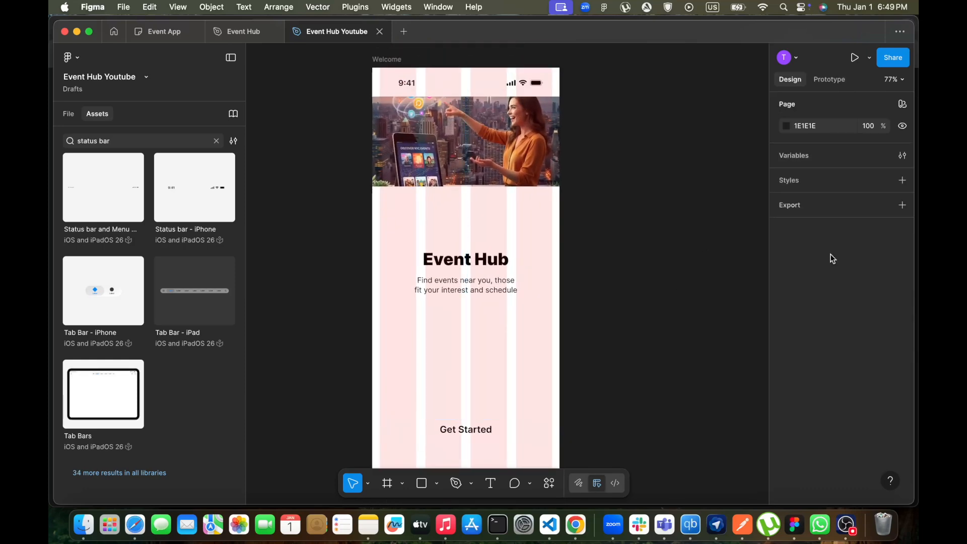
# Create a color variable named Accent Color in a new variable collection
pyautogui.click(793, 156)
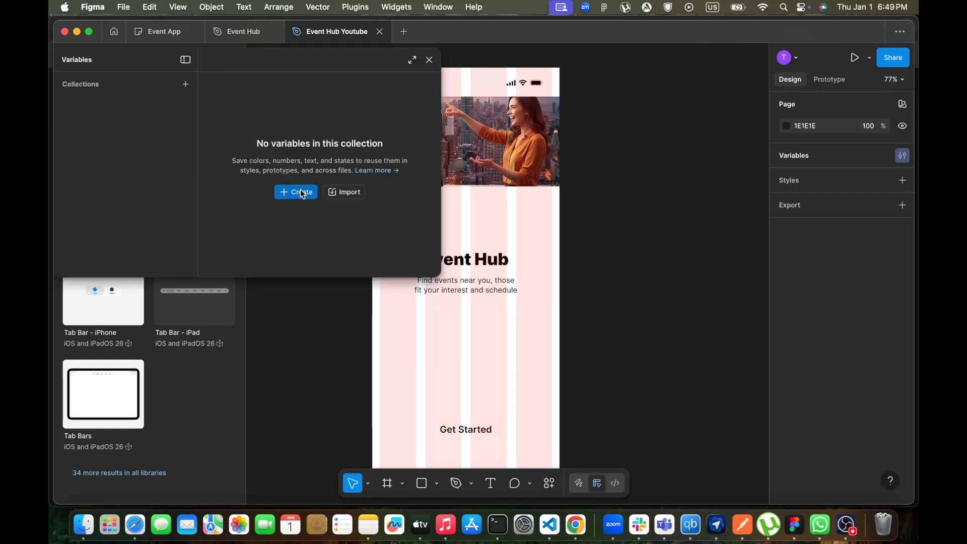
pyautogui.click(429, 59)
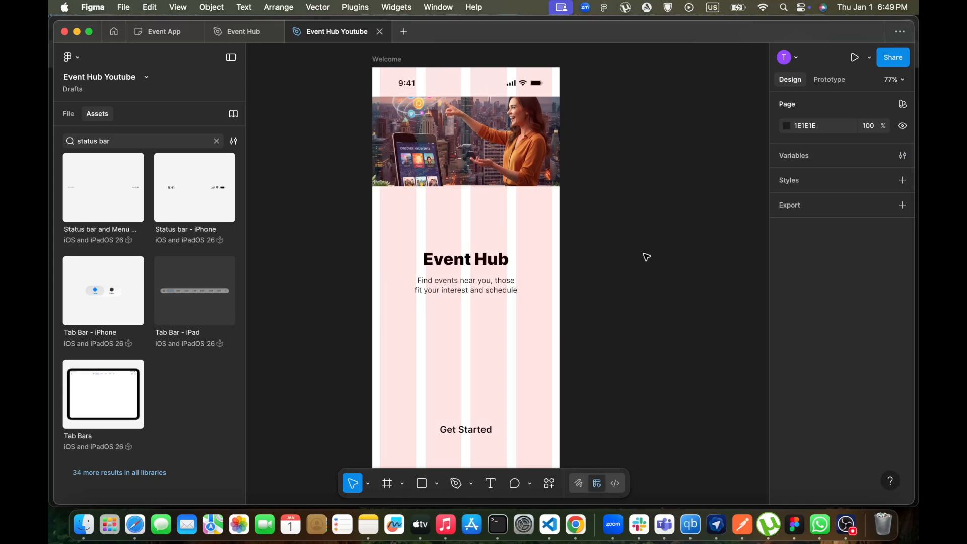
pyautogui.click(799, 156)
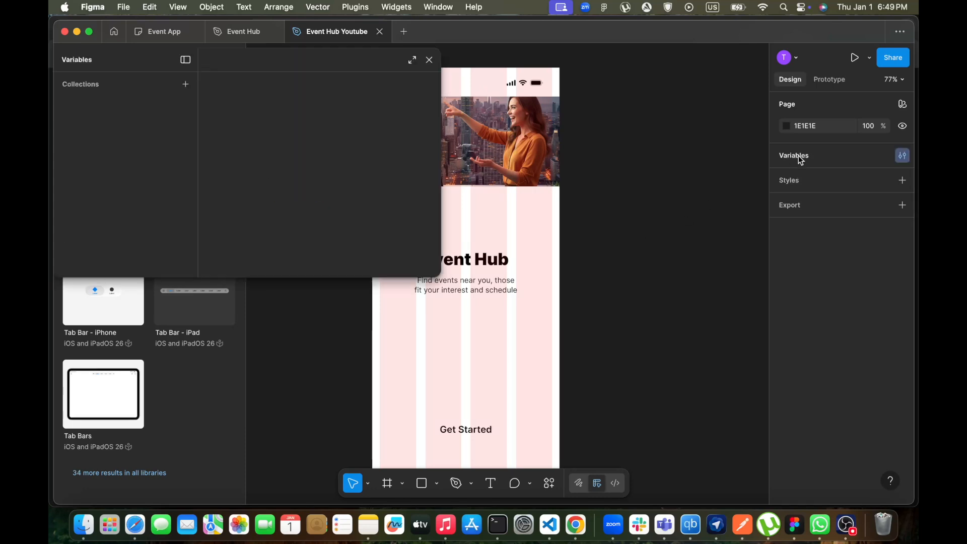
pyautogui.click(290, 195)
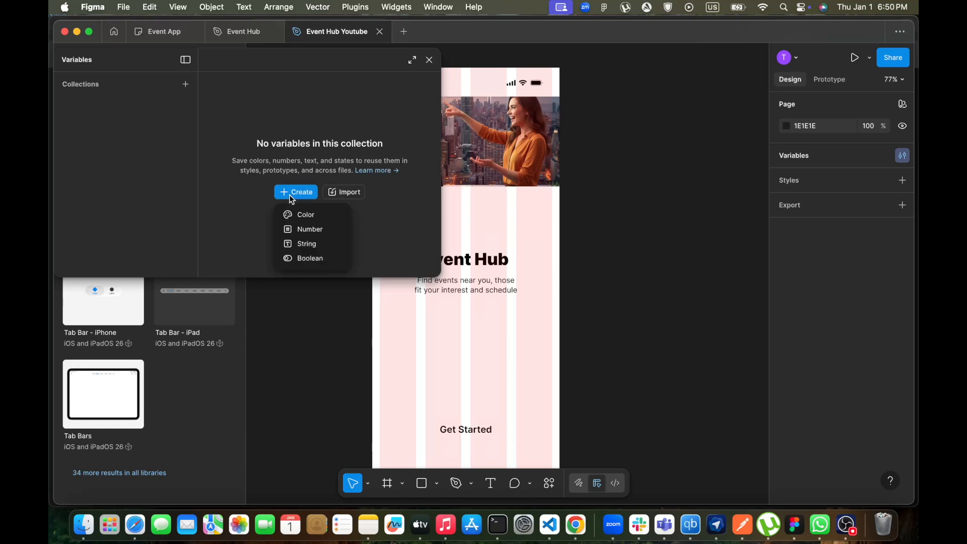
pyautogui.click(302, 213)
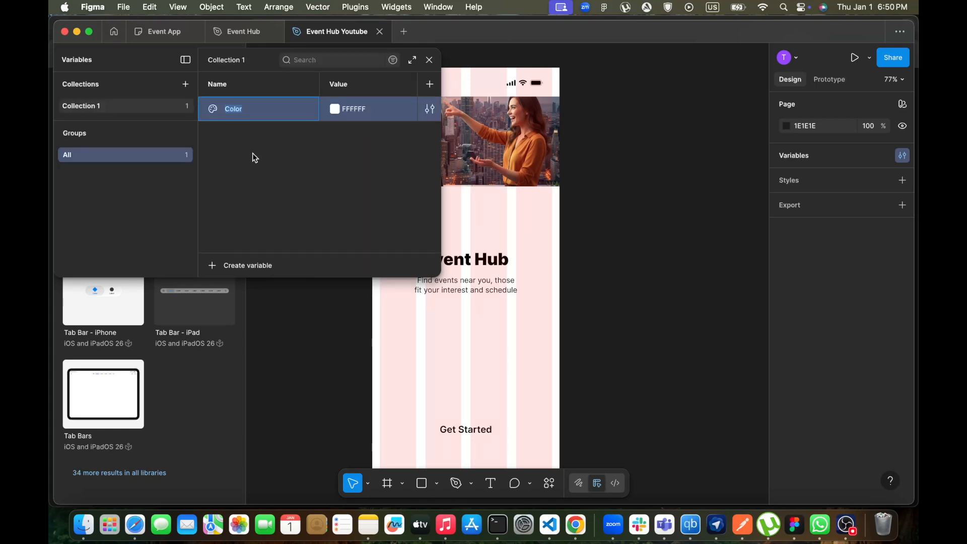
pyautogui.press('BackSpace')
pyautogui.press('BackSpace')
pyautogui.press('BackSpace')
pyautogui.press('BackSpace')
pyautogui.press('BackSpace')
pyautogui.write('Accent Color')
pyautogui.press('Return')
# Set the Accent Color variable's value to FFA500
pyautogui.click(353, 115)
pyautogui.write('FFA500')
pyautogui.press('Return')
# Copy the Accent-600 hex value from the reference file's variables and paste it as Accent Color's value EA580C
pyautogui.click(243, 32)
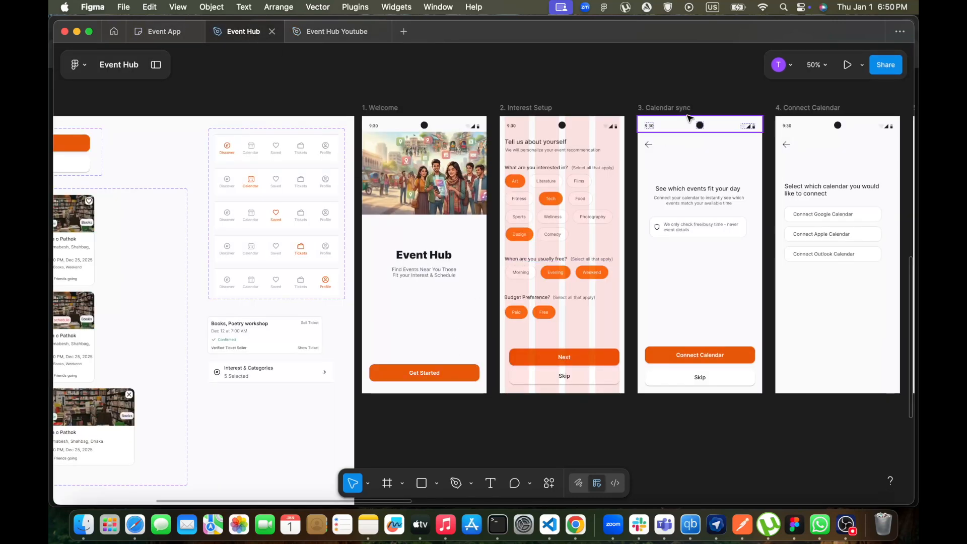
pyautogui.click(156, 64)
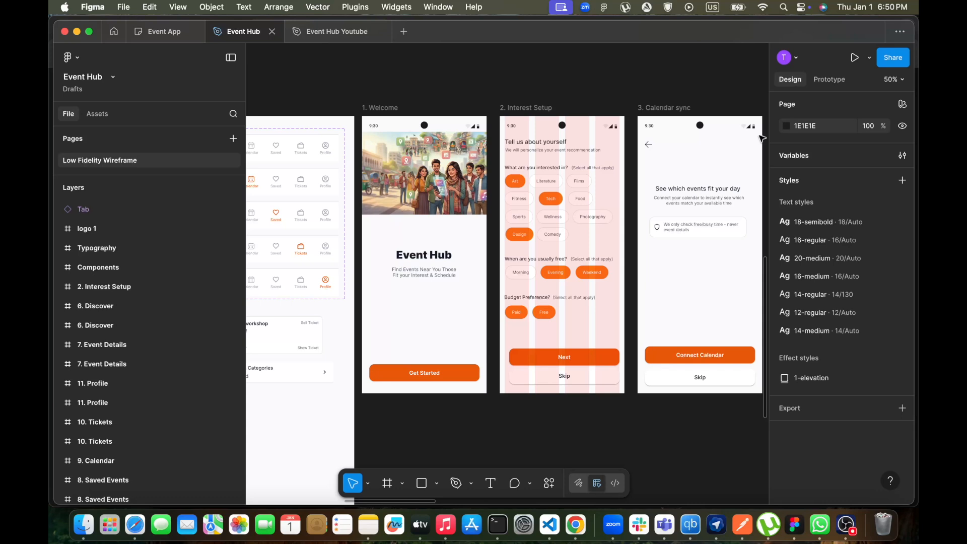
pyautogui.click(790, 154)
pyautogui.scroll(-5, 346, 215)
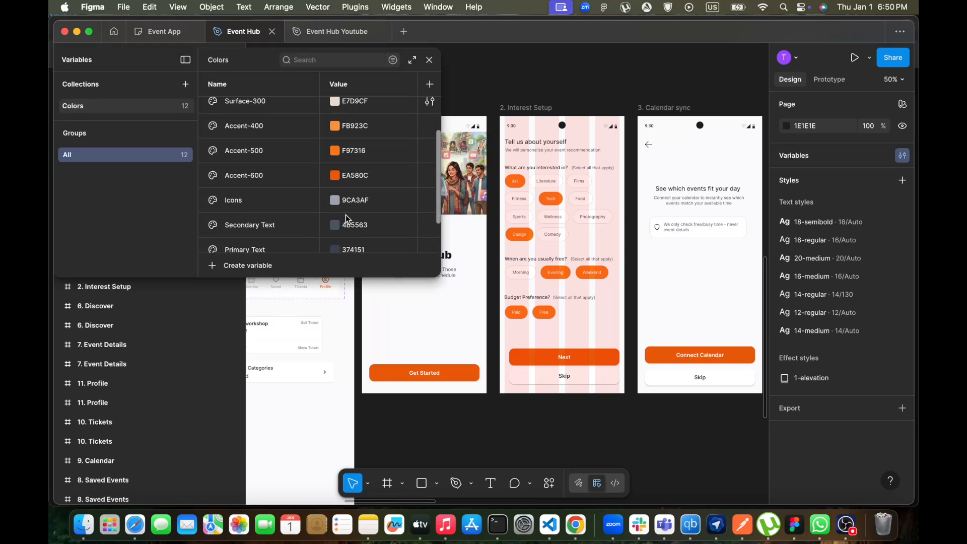
pyautogui.doubleClick(352, 179)
pyautogui.press('super+c')
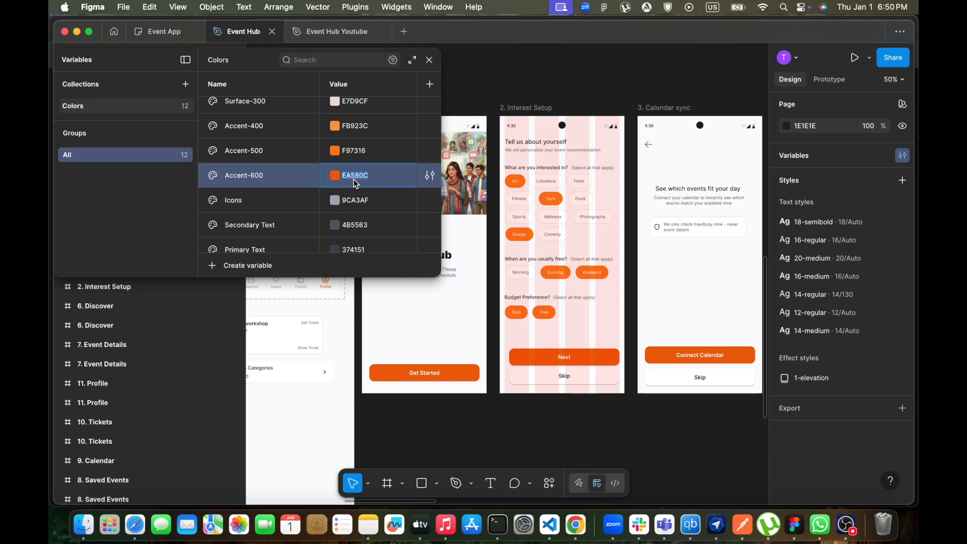
pyautogui.click(162, 31)
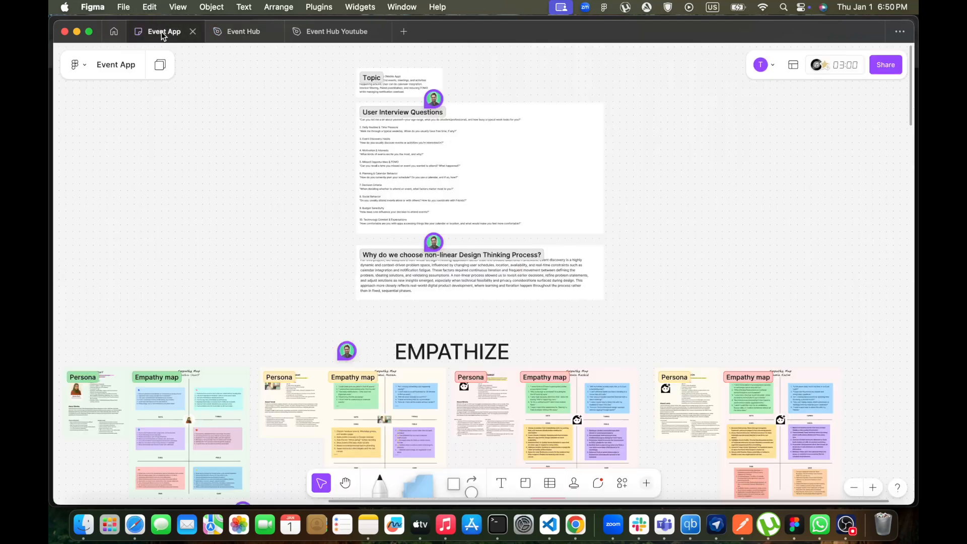
pyautogui.click(322, 30)
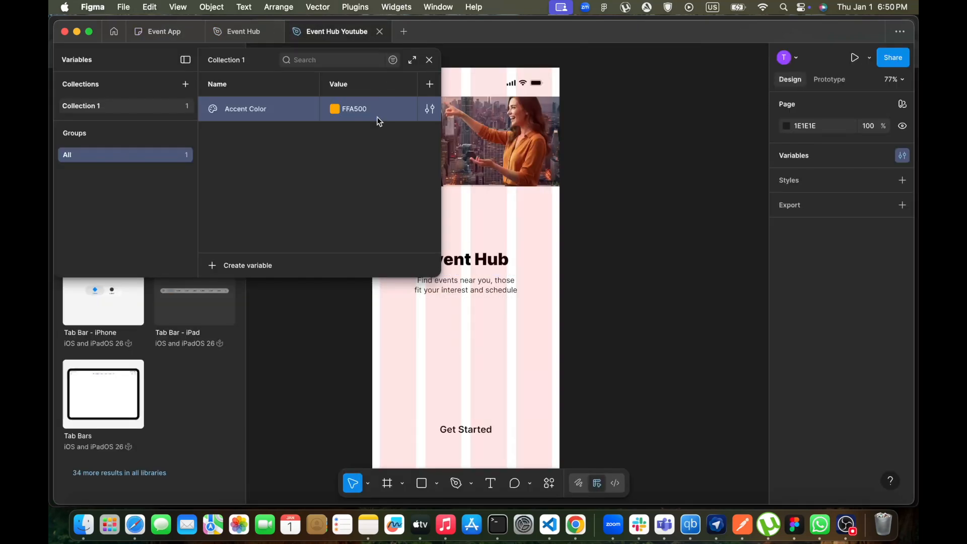
pyautogui.doubleClick(358, 109)
pyautogui.press('super+v')
pyautogui.press('Return')
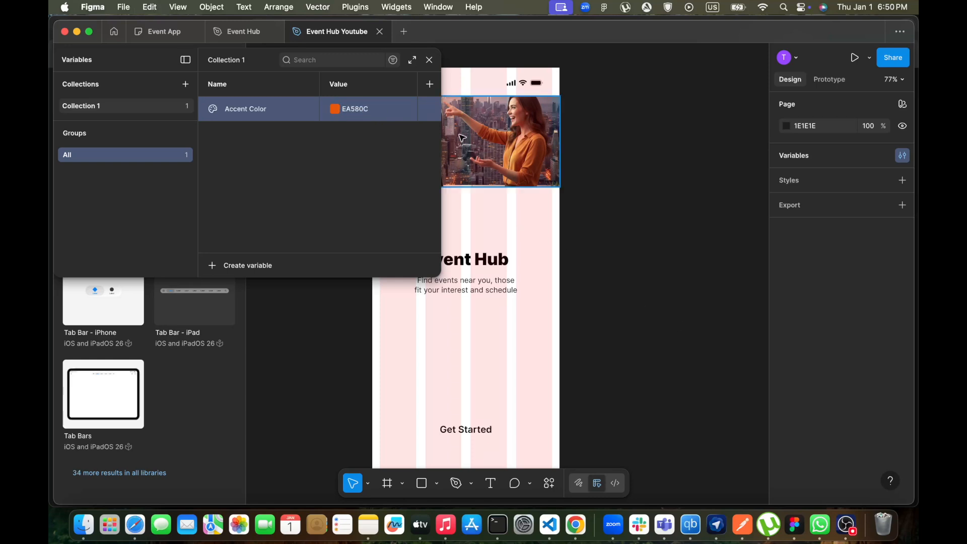
pyautogui.click(430, 60)
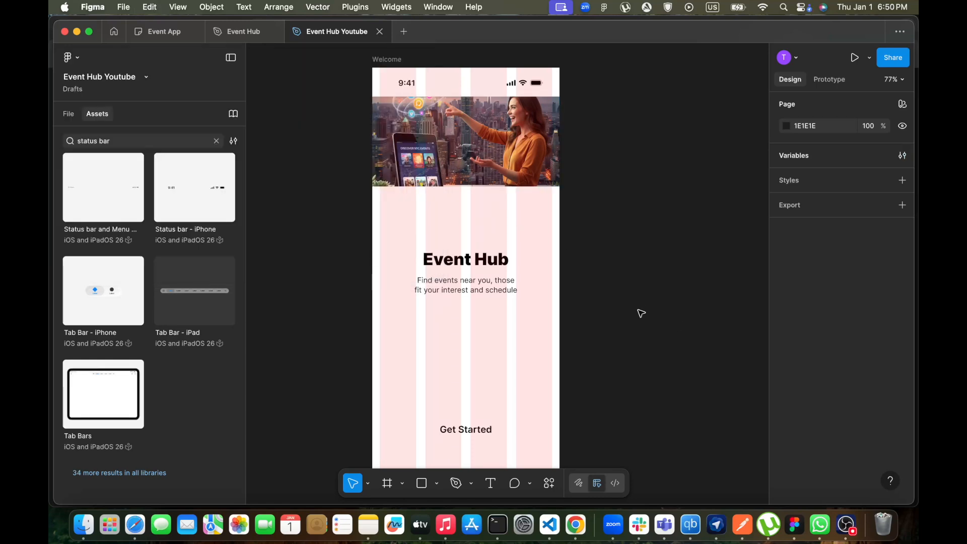
# Set the Get Started button frame's height to 56
pyautogui.scroll(-3, 639, 313)
pyautogui.click(502, 347)
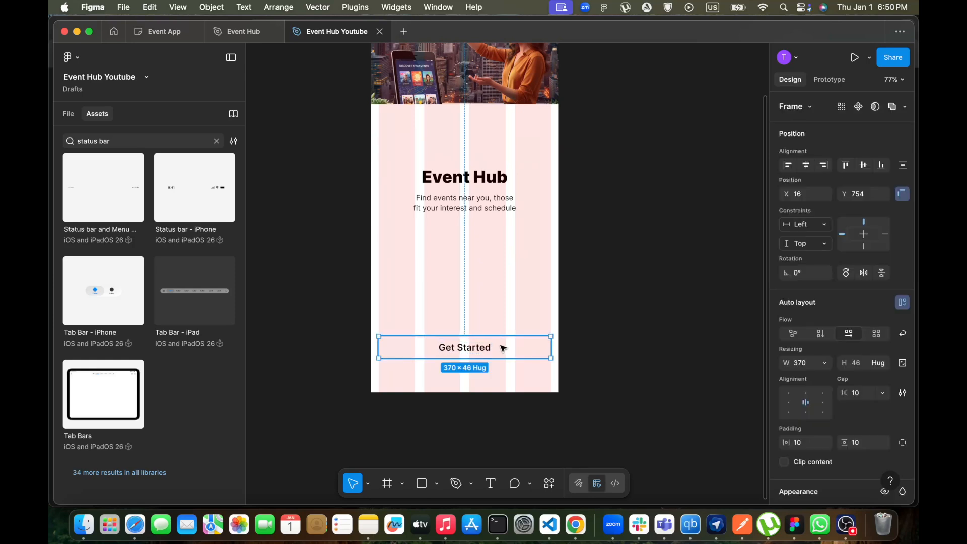
pyautogui.click(859, 361)
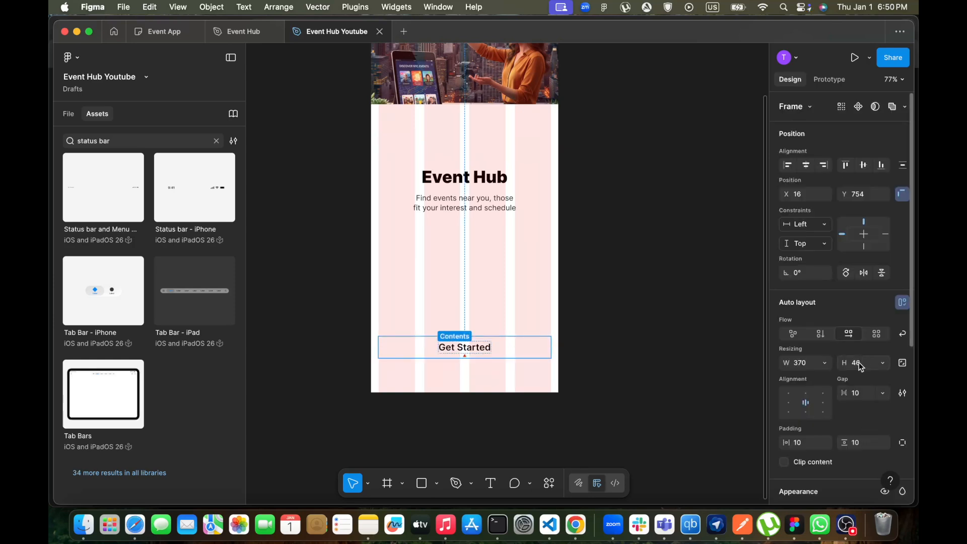
pyautogui.write('56')
pyautogui.press('Return')
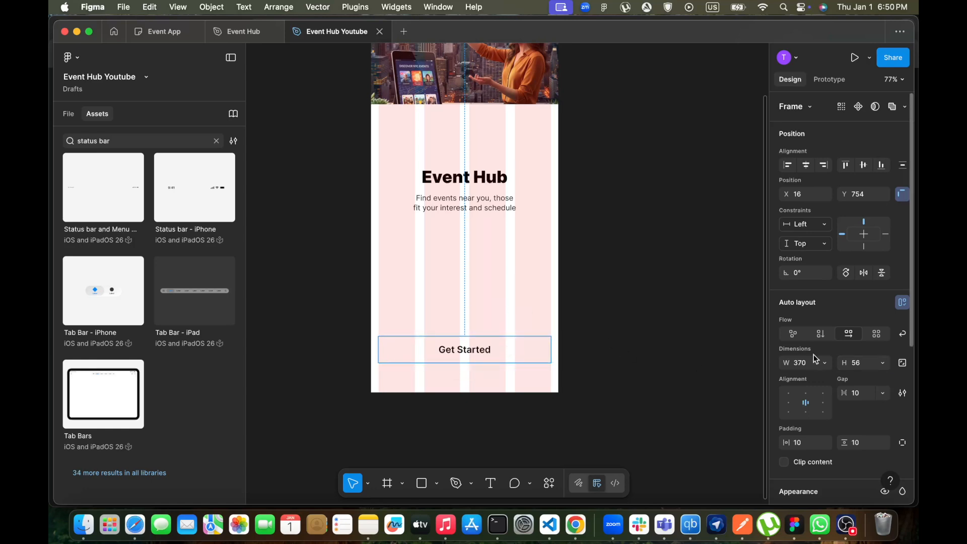
pyautogui.scroll(-3, 835, 361)
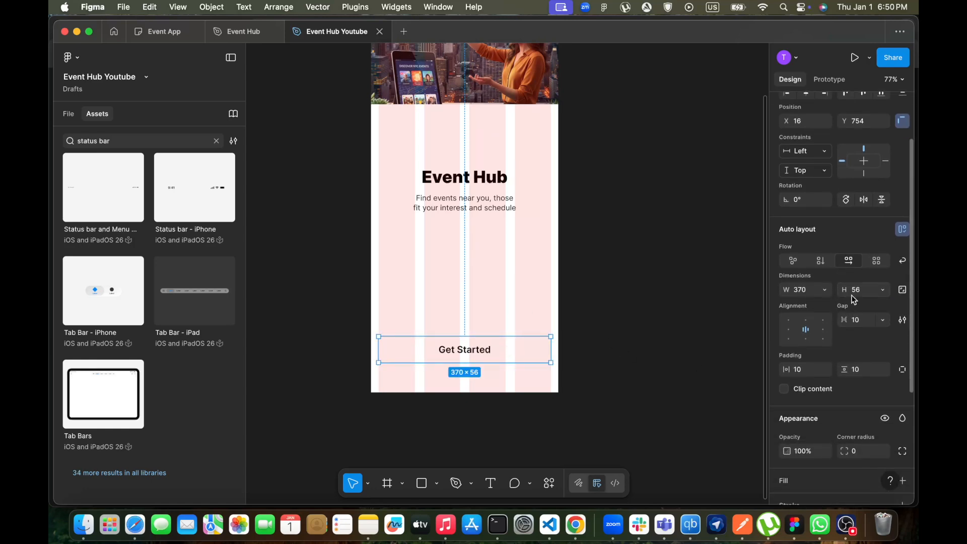
pyautogui.scroll(-2, 829, 360)
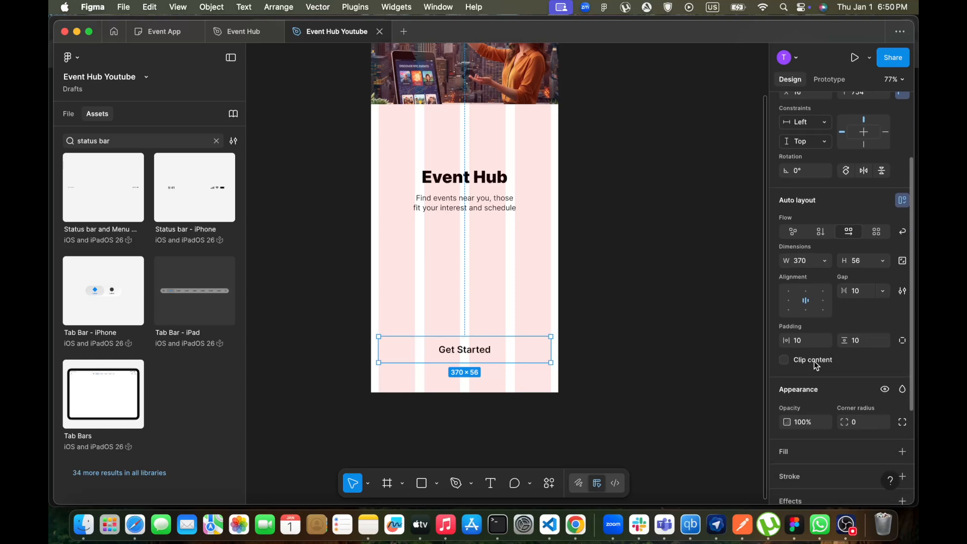
pyautogui.scroll(-2, 814, 361)
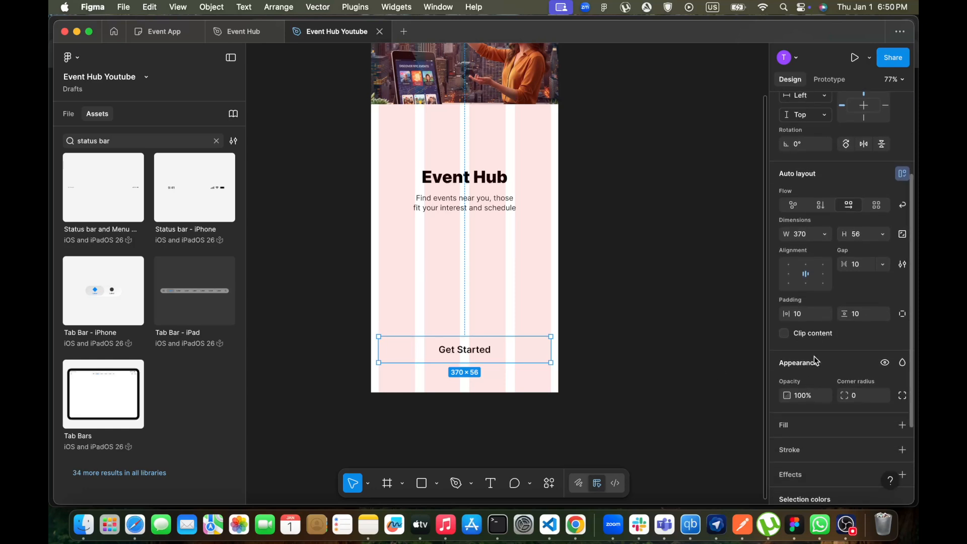
# Add a fill to the Get Started button frame and bind it to the Accent Color variable
pyautogui.scroll(-3, 814, 355)
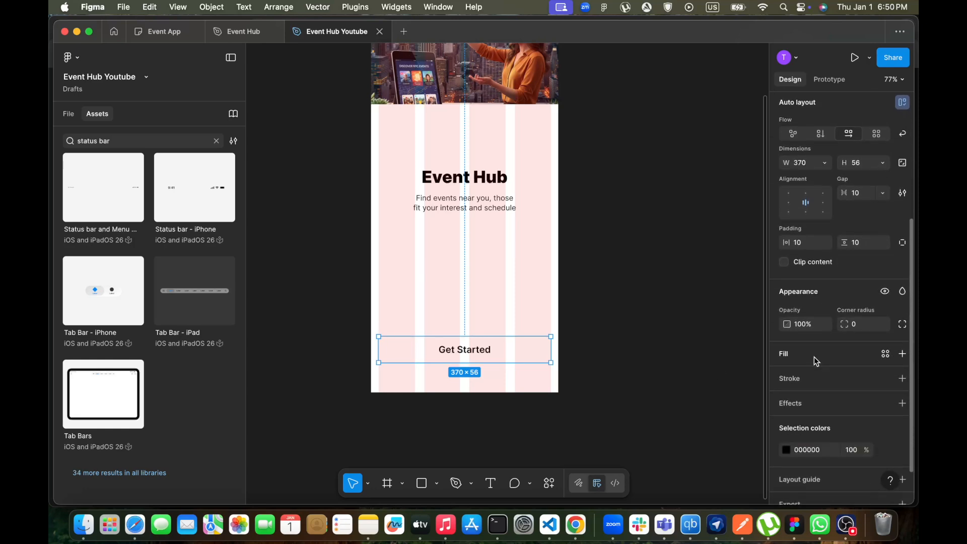
pyautogui.click(814, 356)
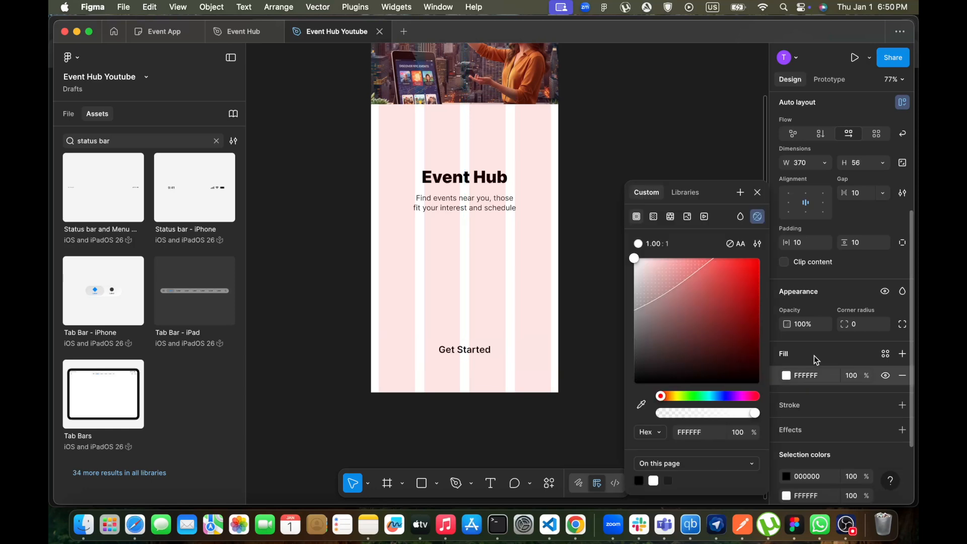
pyautogui.click(691, 199)
pyautogui.click(670, 268)
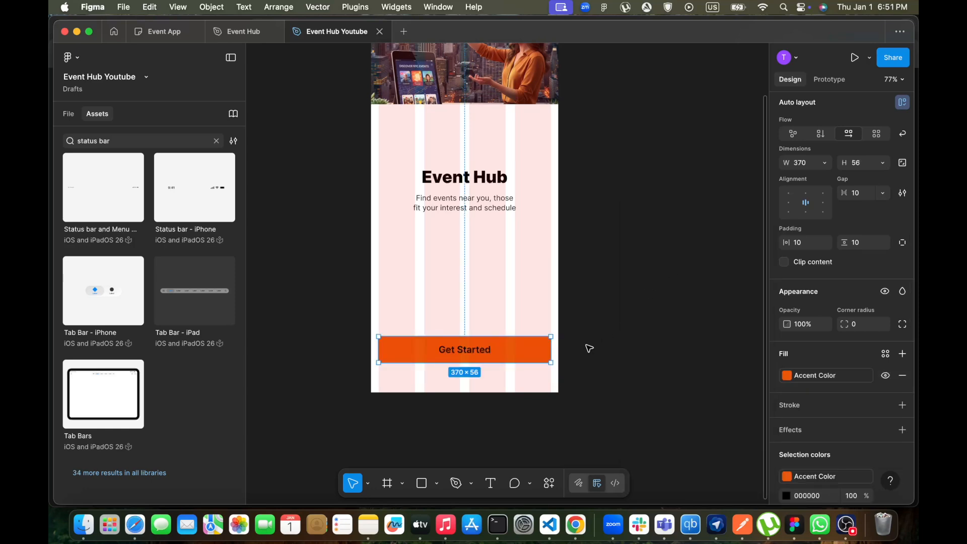
# Set the Get Started label's text fill to white FFFFFF
pyautogui.click(483, 352)
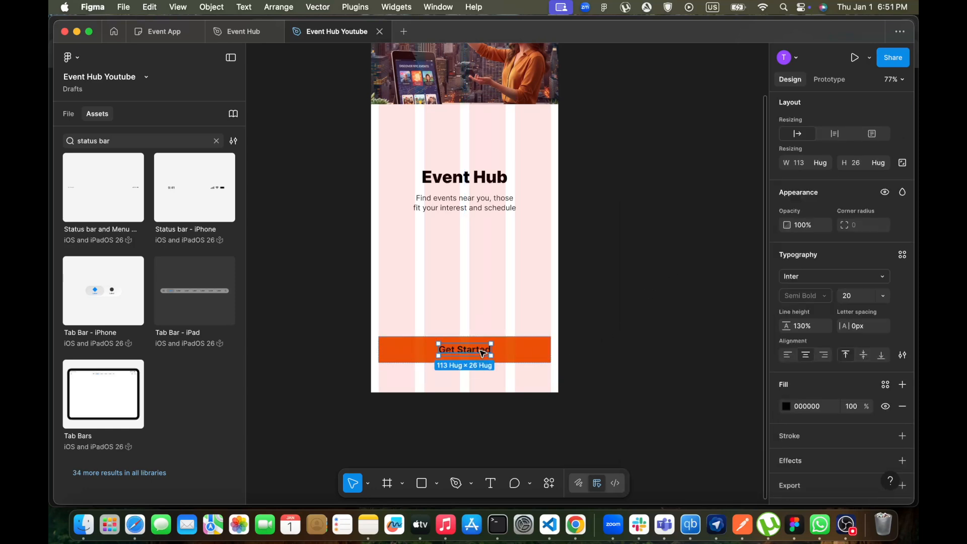
pyautogui.scroll(-1, 838, 393)
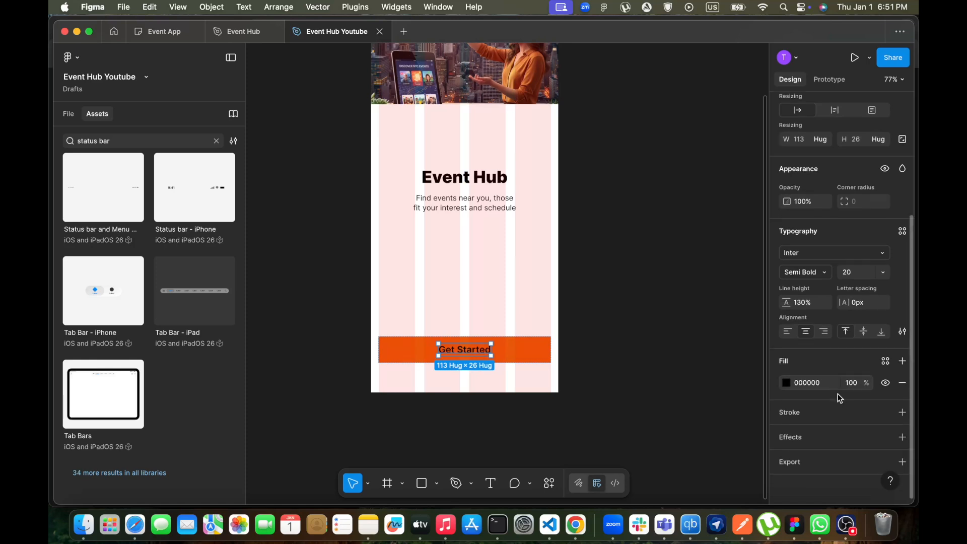
pyautogui.click(786, 383)
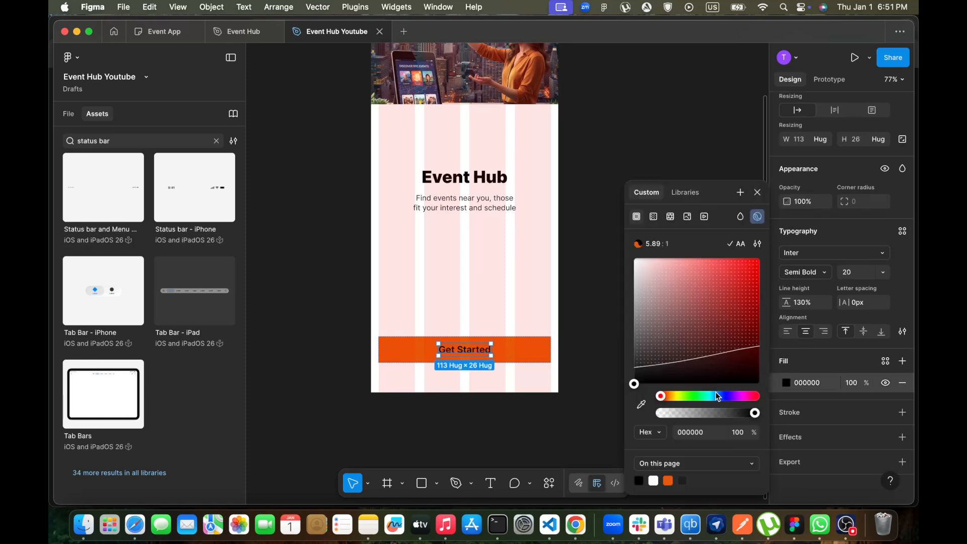
pyautogui.moveTo(634, 384); pyautogui.dragTo(627, 259)
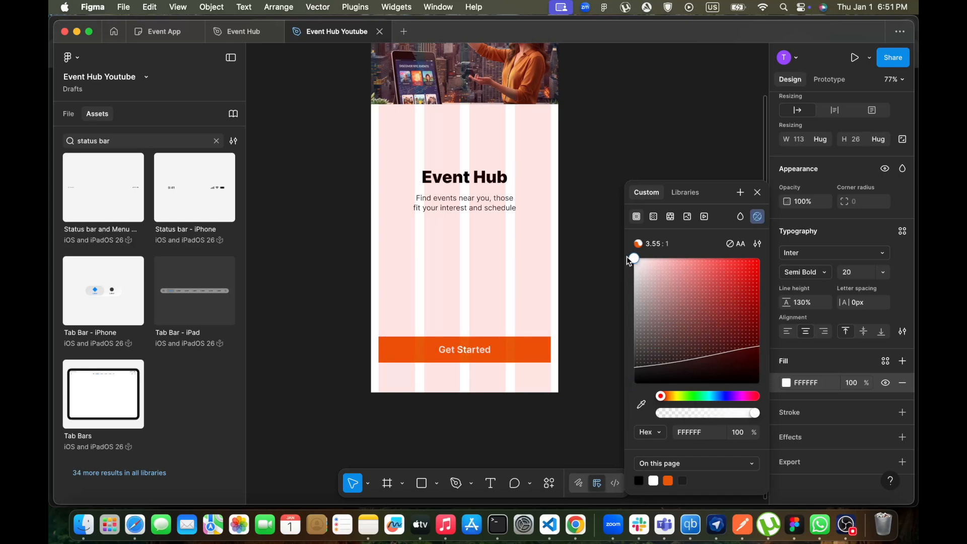
pyautogui.click(756, 193)
pyautogui.click(758, 195)
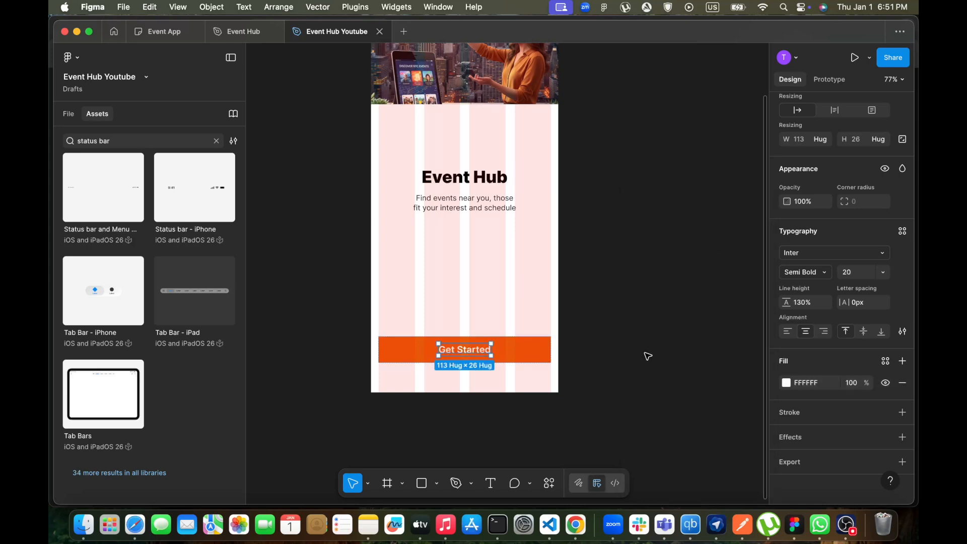
pyautogui.click(646, 356)
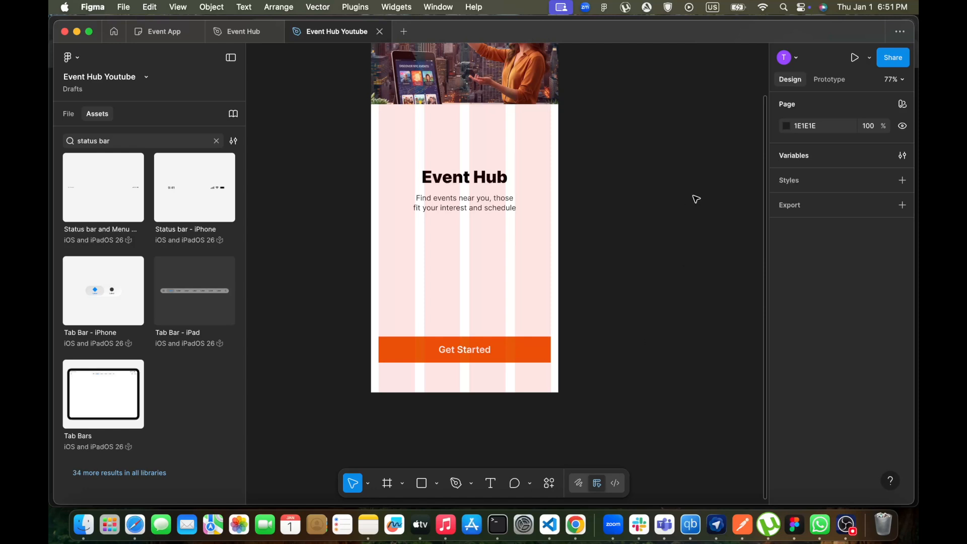
# Create a new color variable named White in the collection
pyautogui.click(901, 155)
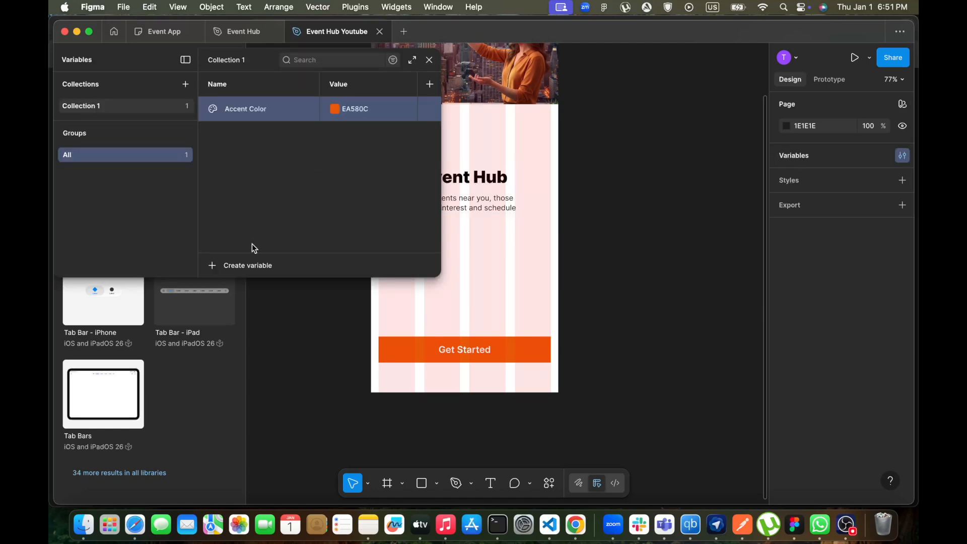
pyautogui.click(215, 267)
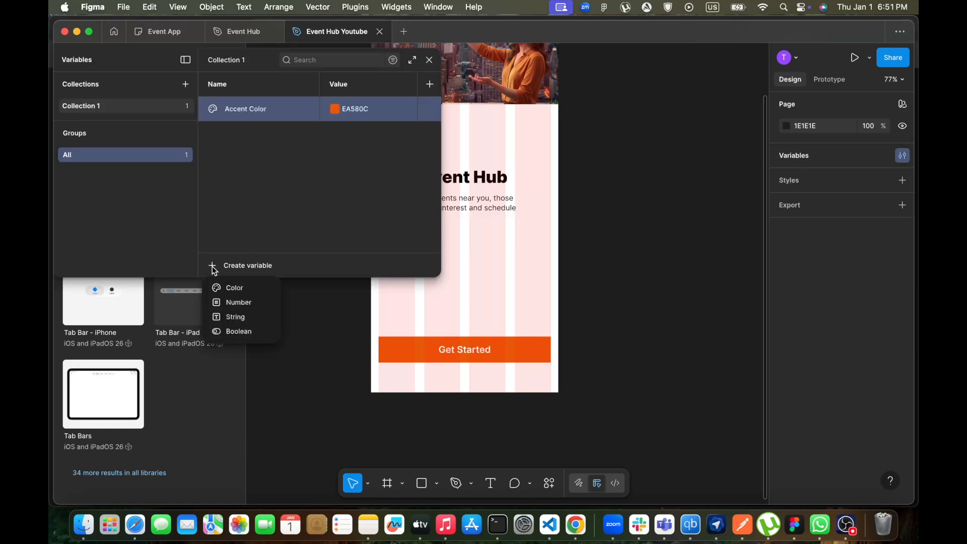
pyautogui.click(231, 288)
pyautogui.write('White')
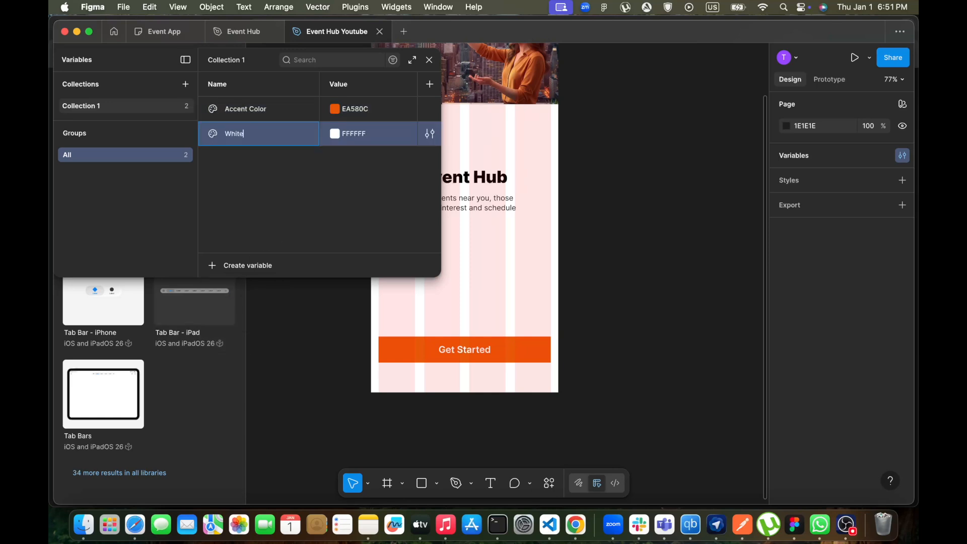
pyautogui.press('Return')
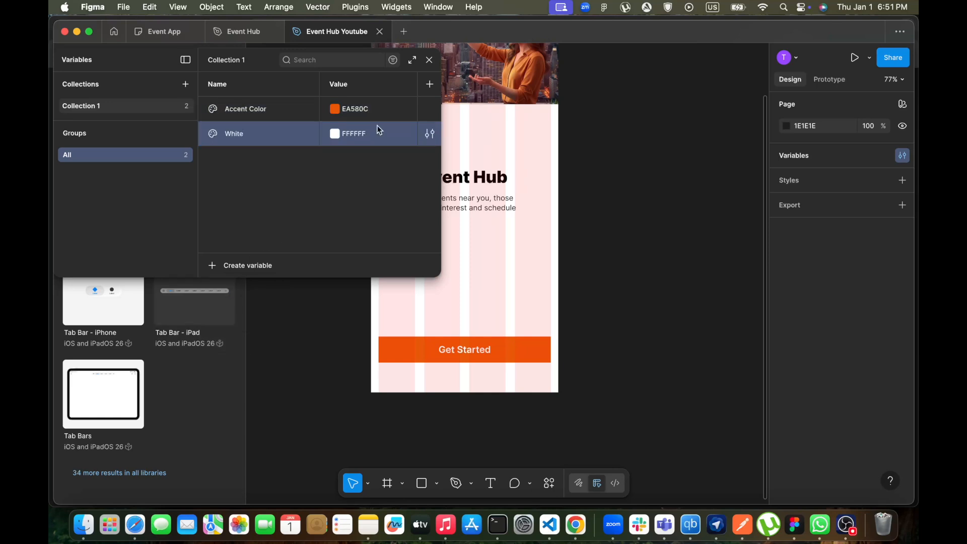
pyautogui.click(430, 61)
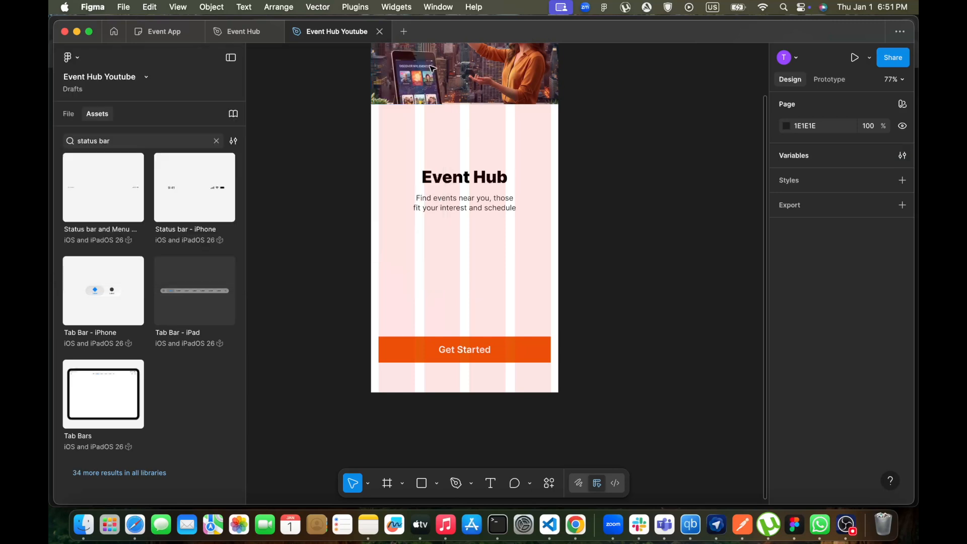
# Apply the White variable as the fill of the Get Started label text
pyautogui.click(481, 349)
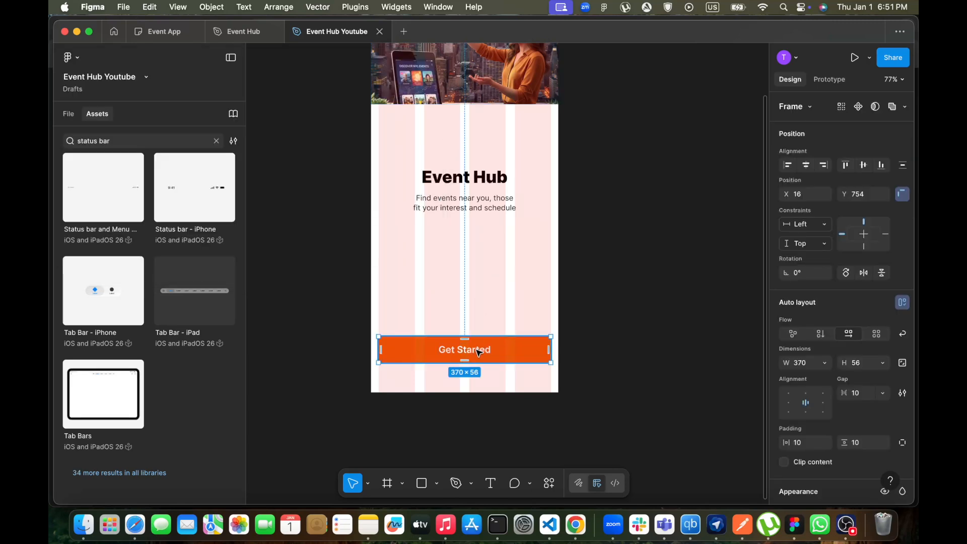
pyautogui.doubleClick(481, 348)
pyautogui.scroll(-3, 830, 370)
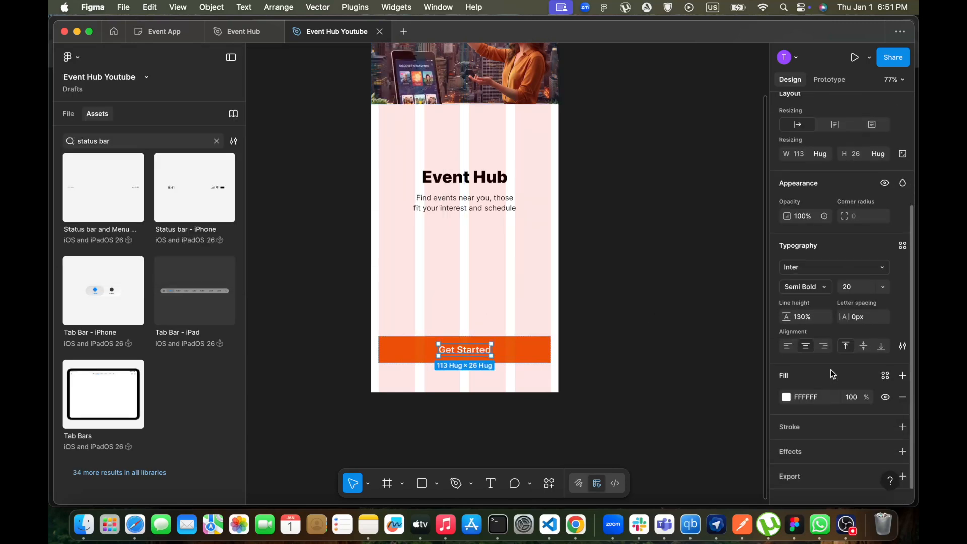
pyautogui.click(786, 396)
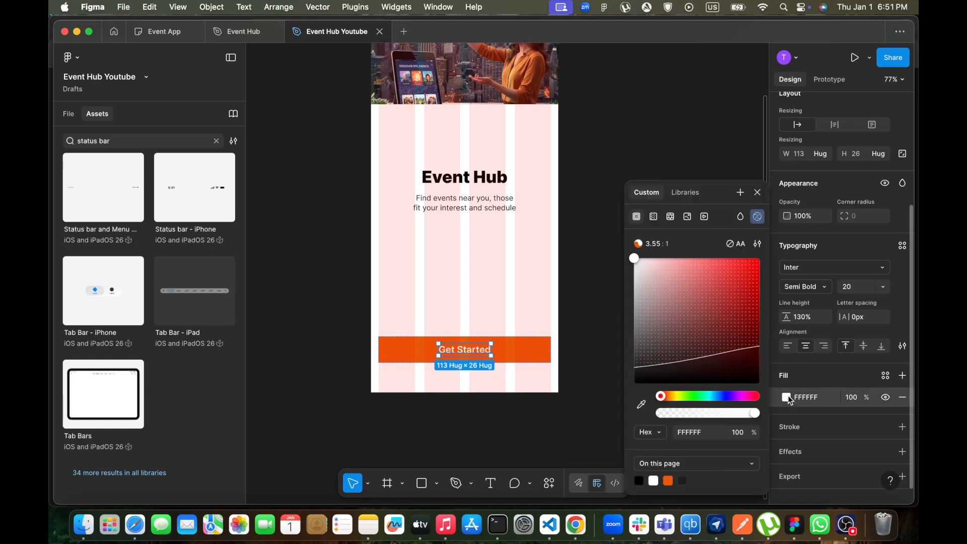
pyautogui.click(690, 201)
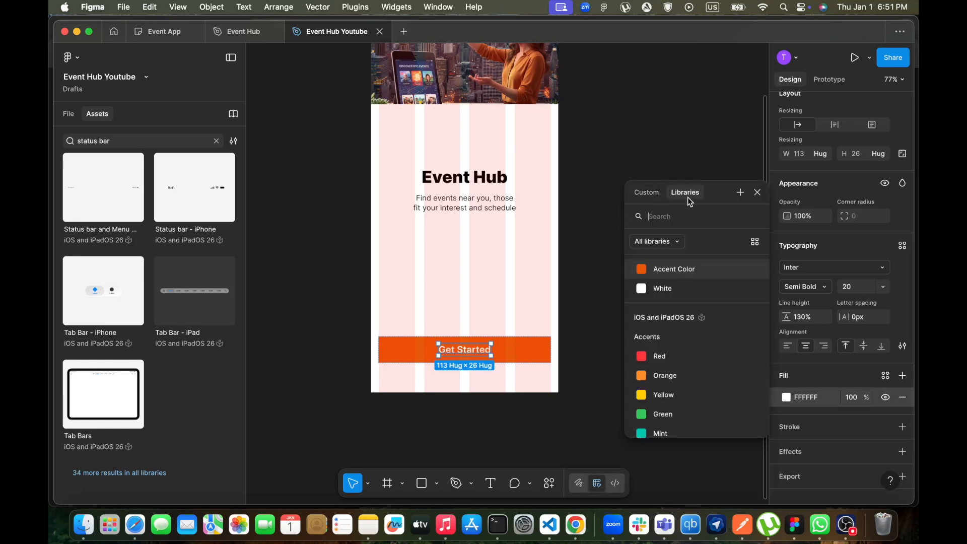
pyautogui.click(648, 291)
pyautogui.click(494, 306)
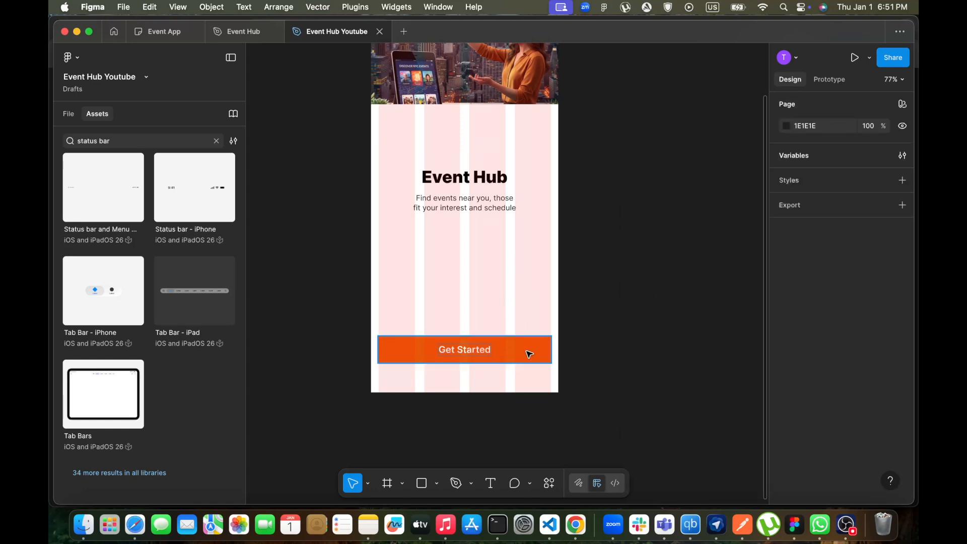
# Set the Get Started button frame's corner radius to 16
pyautogui.click(527, 352)
pyautogui.scroll(-5, 851, 346)
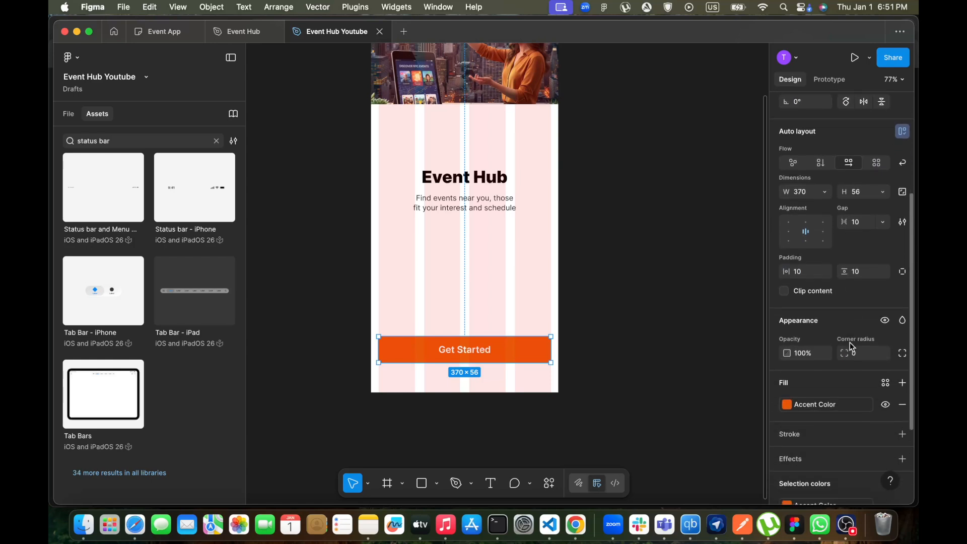
pyautogui.scroll(-3, 851, 346)
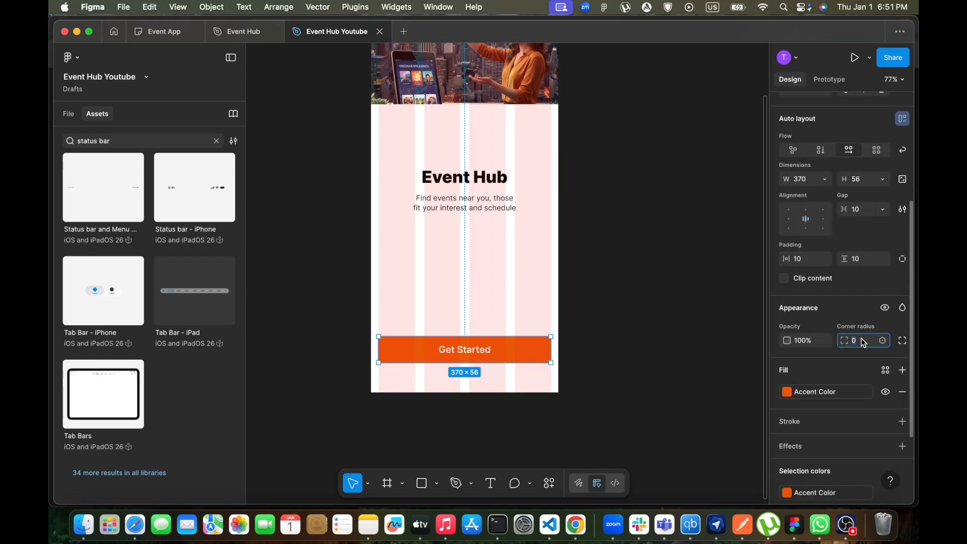
pyautogui.write('1')
pyautogui.write('2')
pyautogui.press('Return')
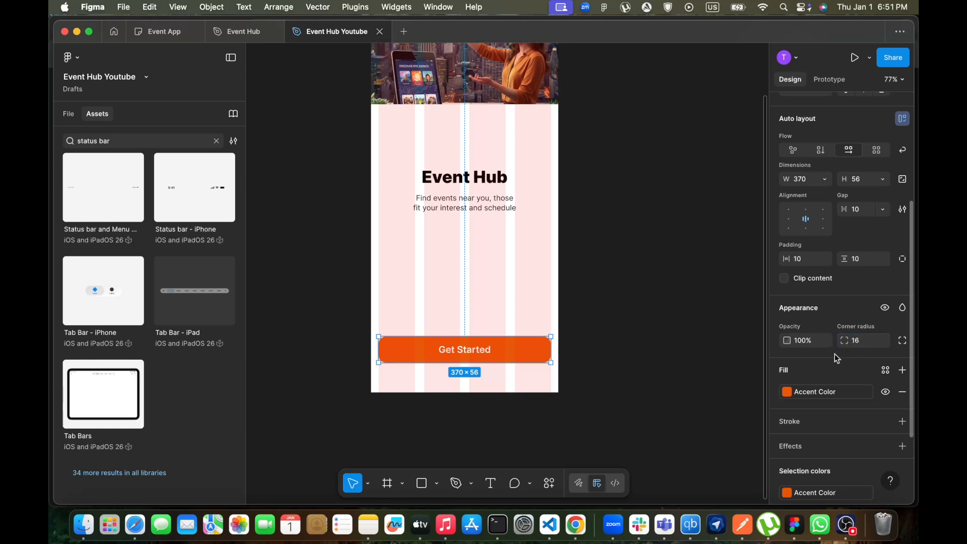
pyautogui.click(591, 404)
# Hide the layout grids to preview the finished Welcome frame
pyautogui.scroll(4, 556, 305)
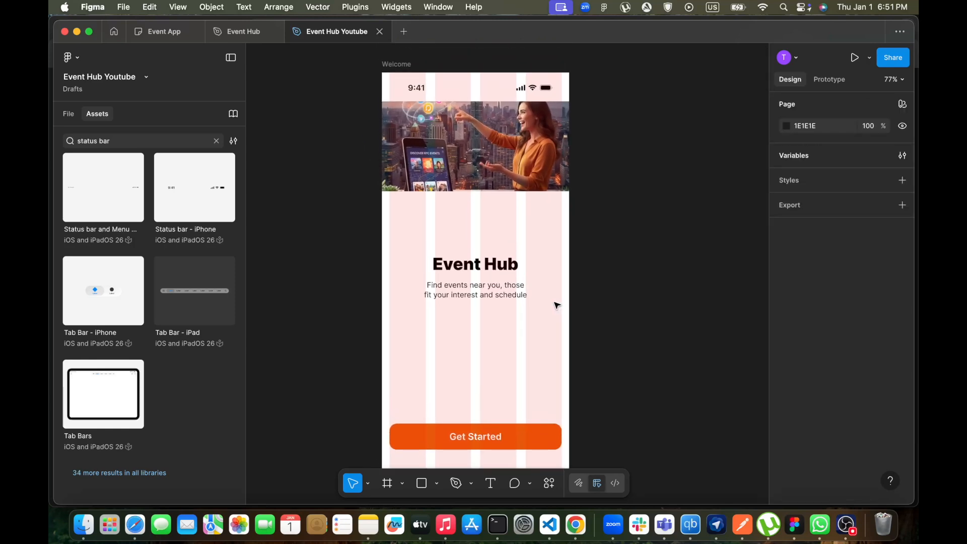
pyautogui.scroll(-1, 557, 304)
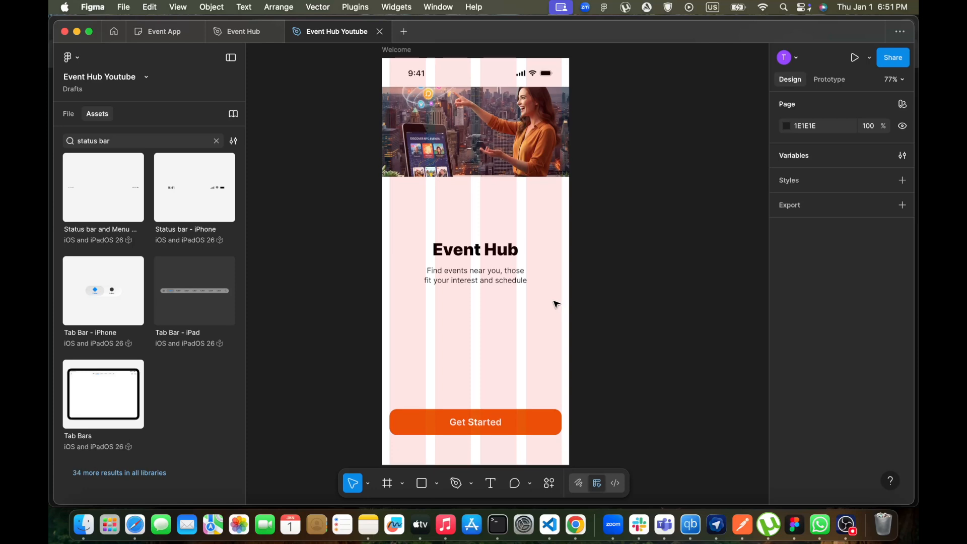
pyautogui.scroll(-5, 556, 305)
pyautogui.scroll(3, 557, 304)
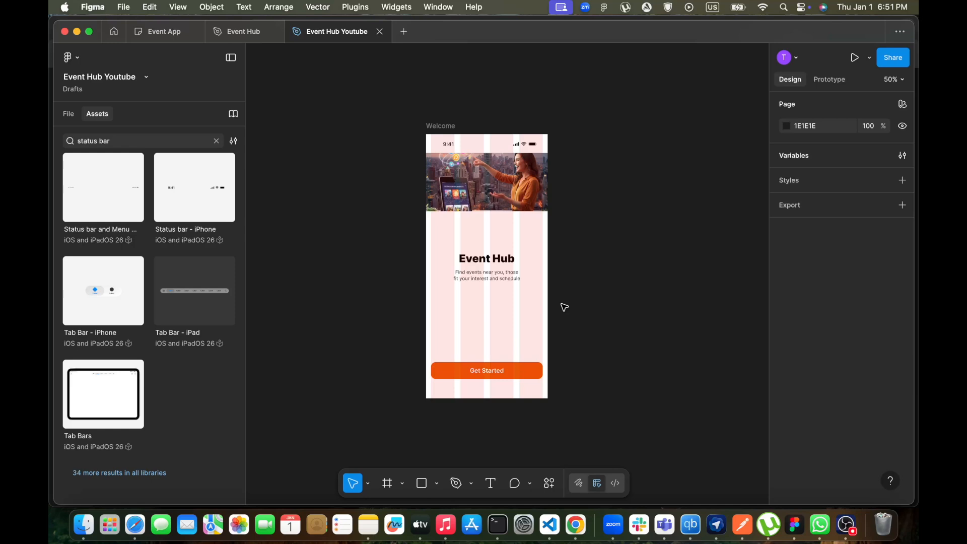
pyautogui.hotkey('ctrl', 'g')
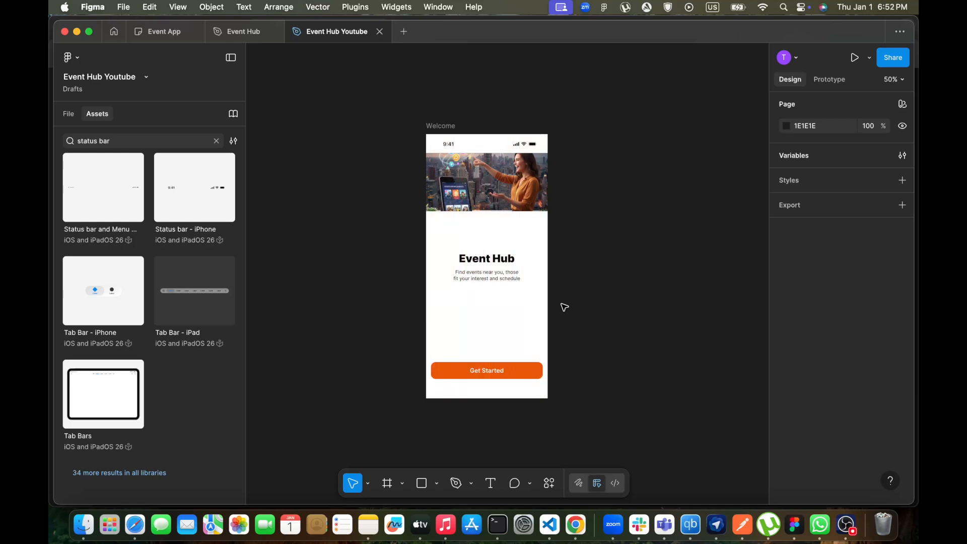
pyautogui.hotkey('shift', '0')
pyautogui.press('super+minus')
pyautogui.scroll(1, 564, 307)
pyautogui.scroll(-1, 564, 307)
pyautogui.press('super+plus')
pyautogui.scroll(-5, 563, 307)
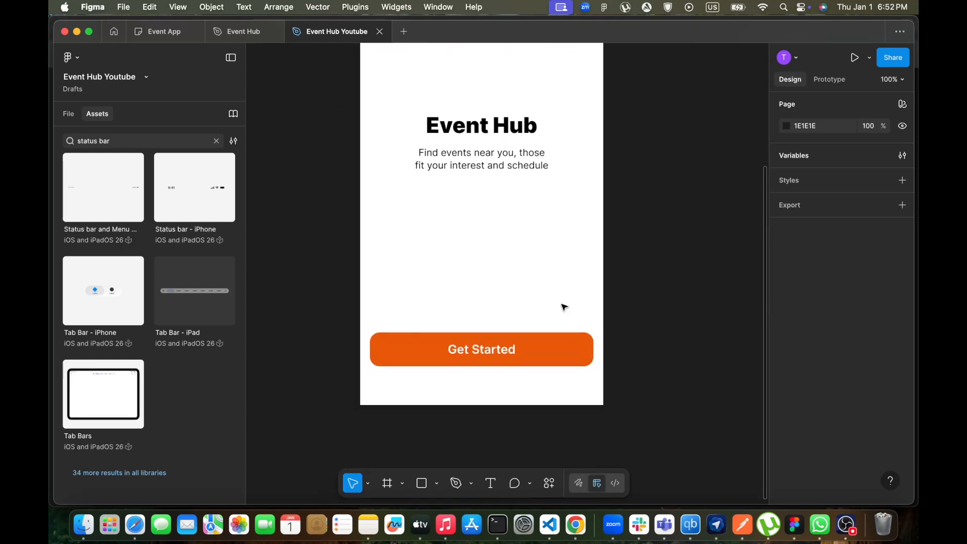
pyautogui.scroll(5, 564, 307)
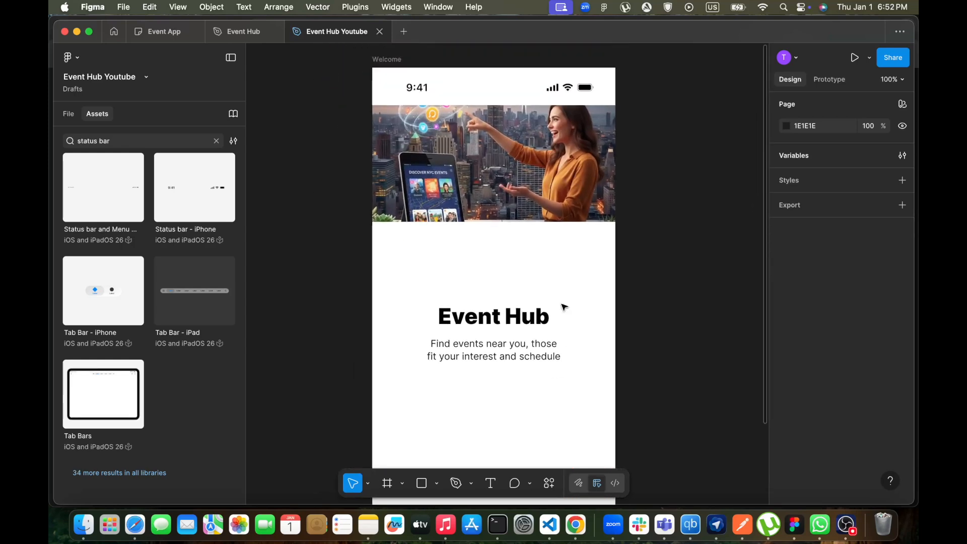
pyautogui.press('super+minus')
pyautogui.scroll(-1, 501, 361)
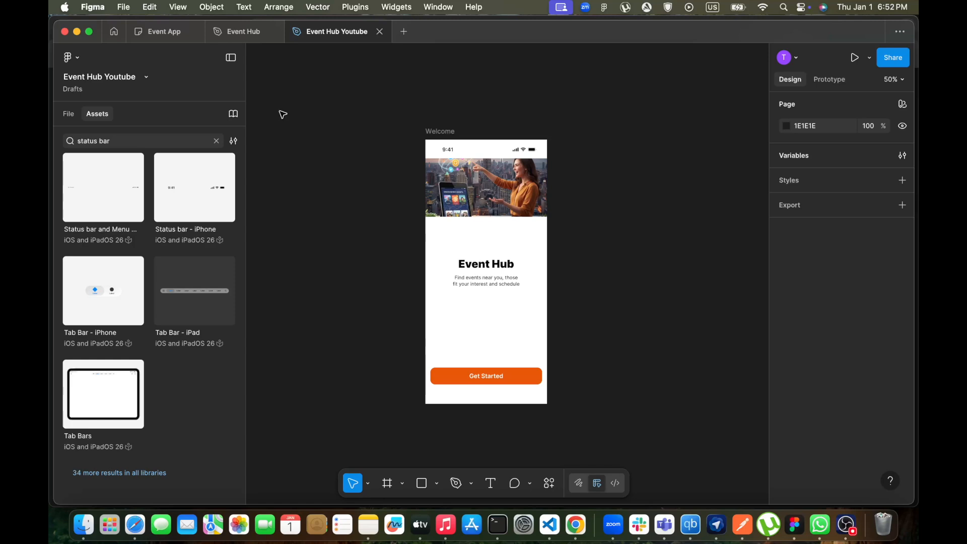
# Compare the Welcome frame against the reference Event Hub file's screens
pyautogui.click(232, 31)
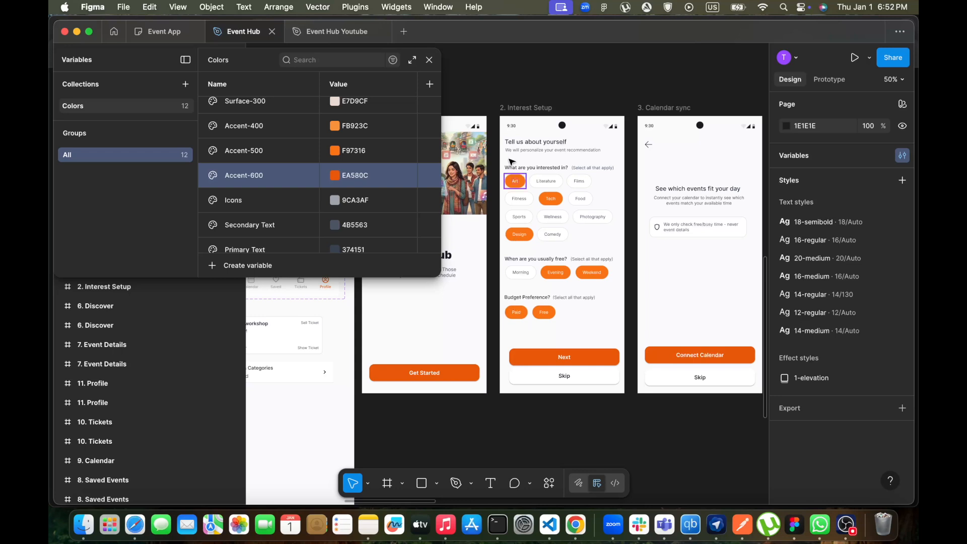
pyautogui.click(429, 59)
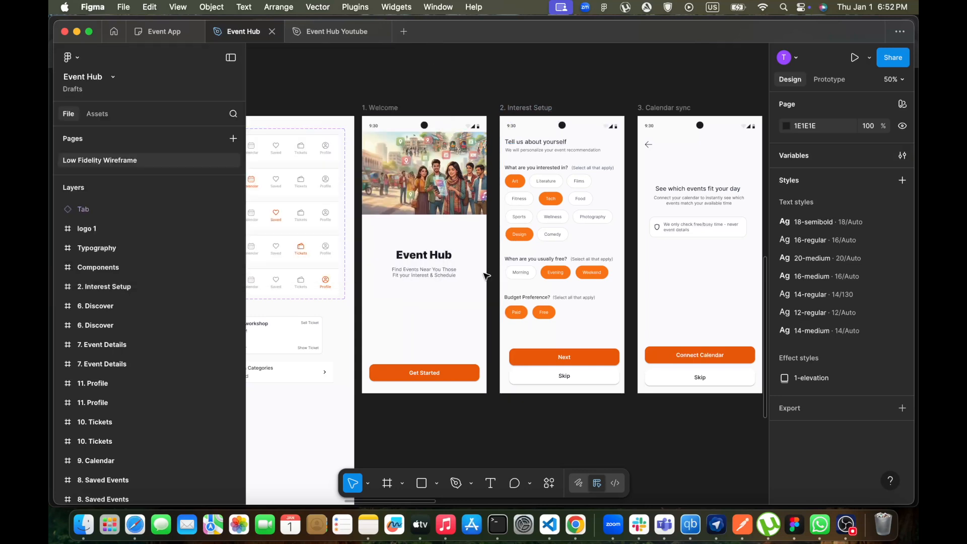
pyautogui.hscroll(2, 487, 294)
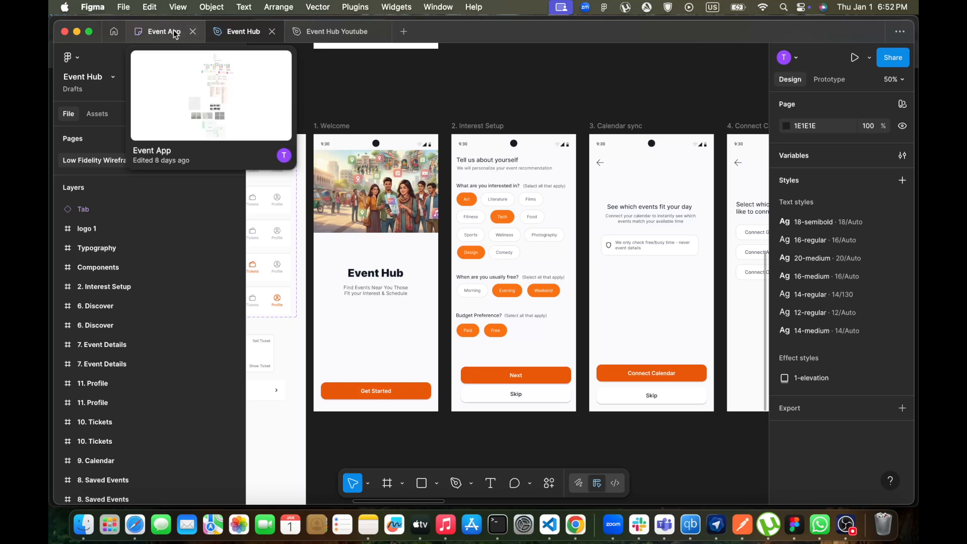
pyautogui.click(328, 31)
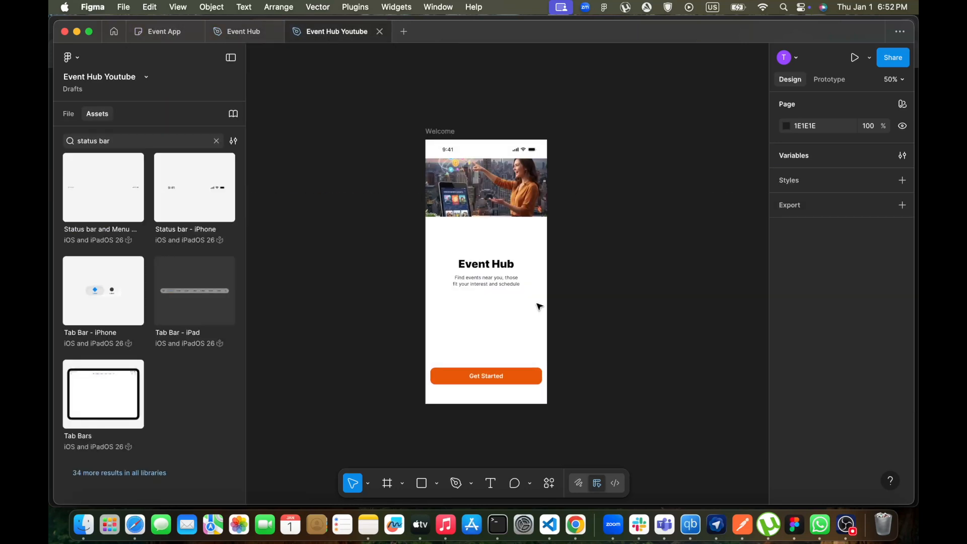